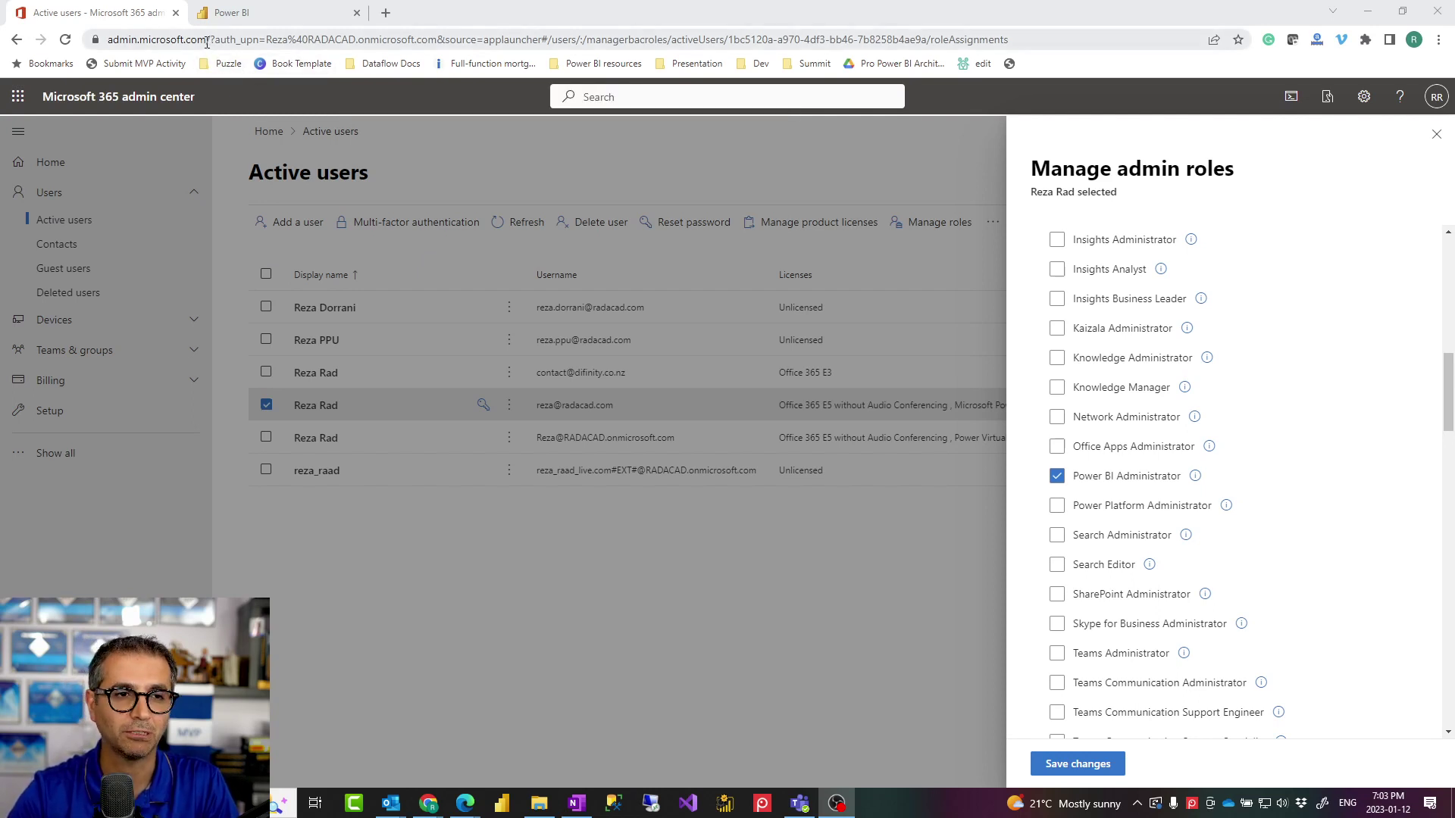
# Review the admin roles listed by category for the selected user, down to the Power BI Administrator role
pyautogui.moveTo(206, 41); pyautogui.dragTo(107, 41)
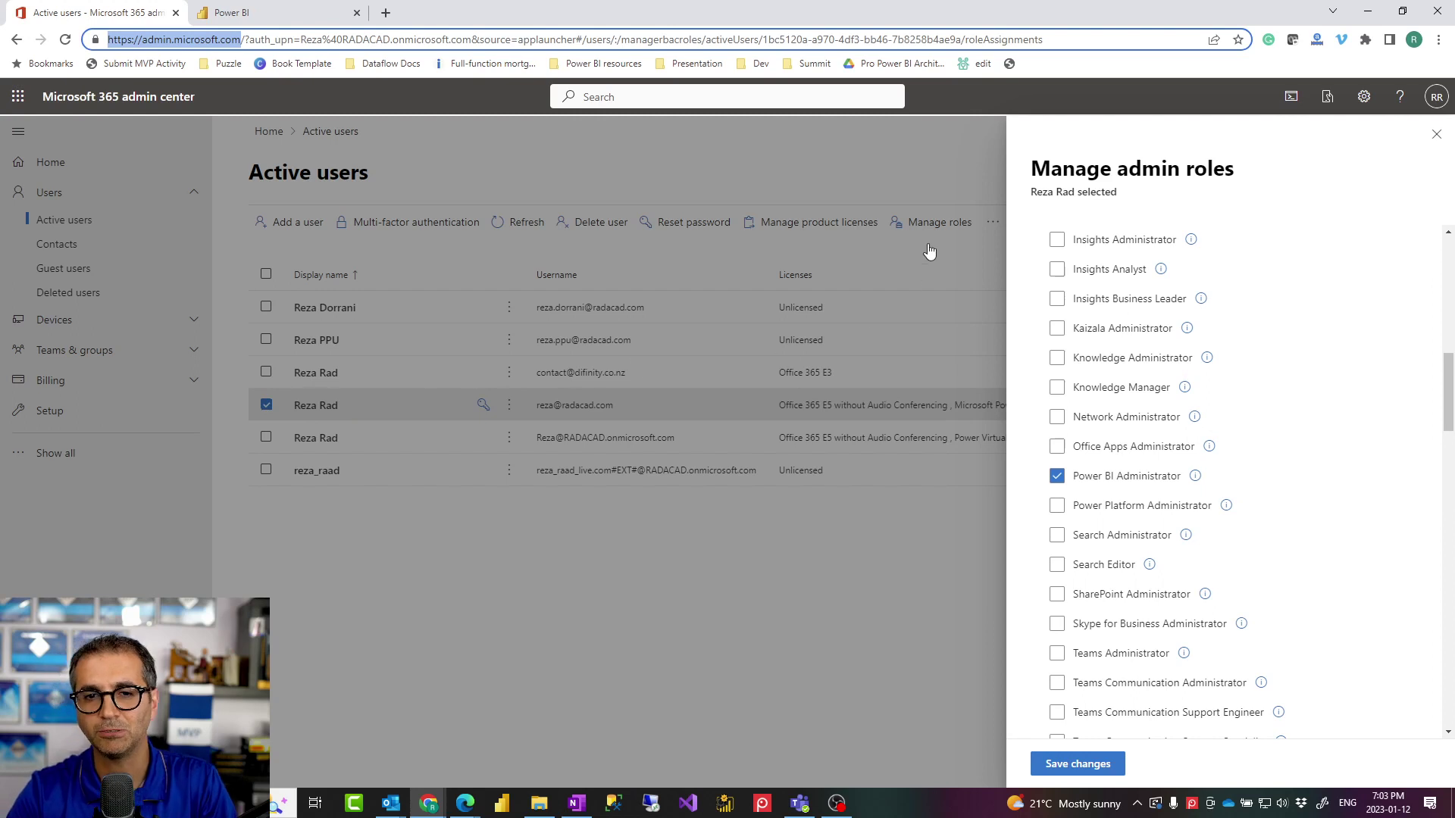
pyautogui.scroll(6, 1220, 477)
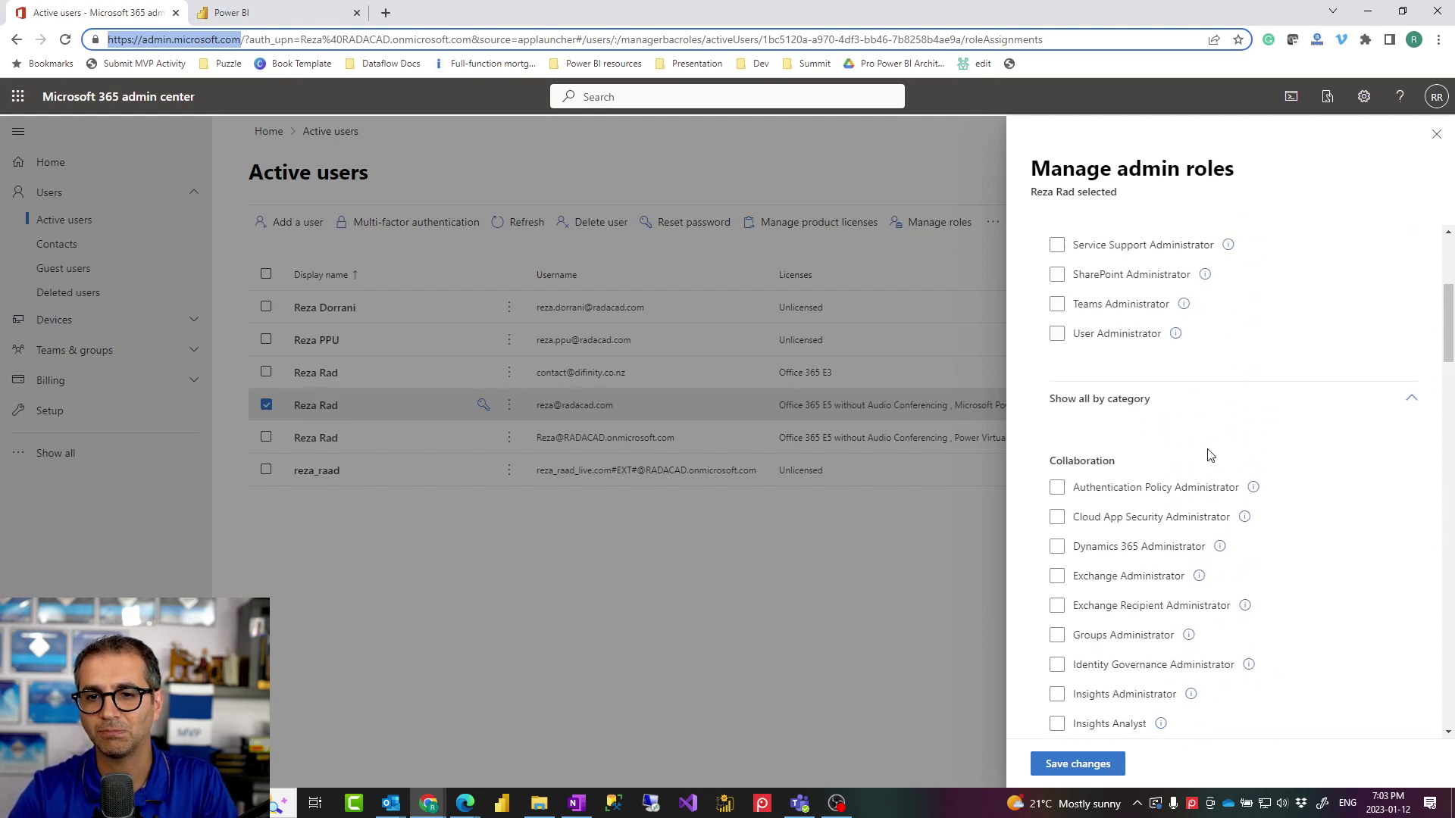
pyautogui.scroll(1, 1106, 429)
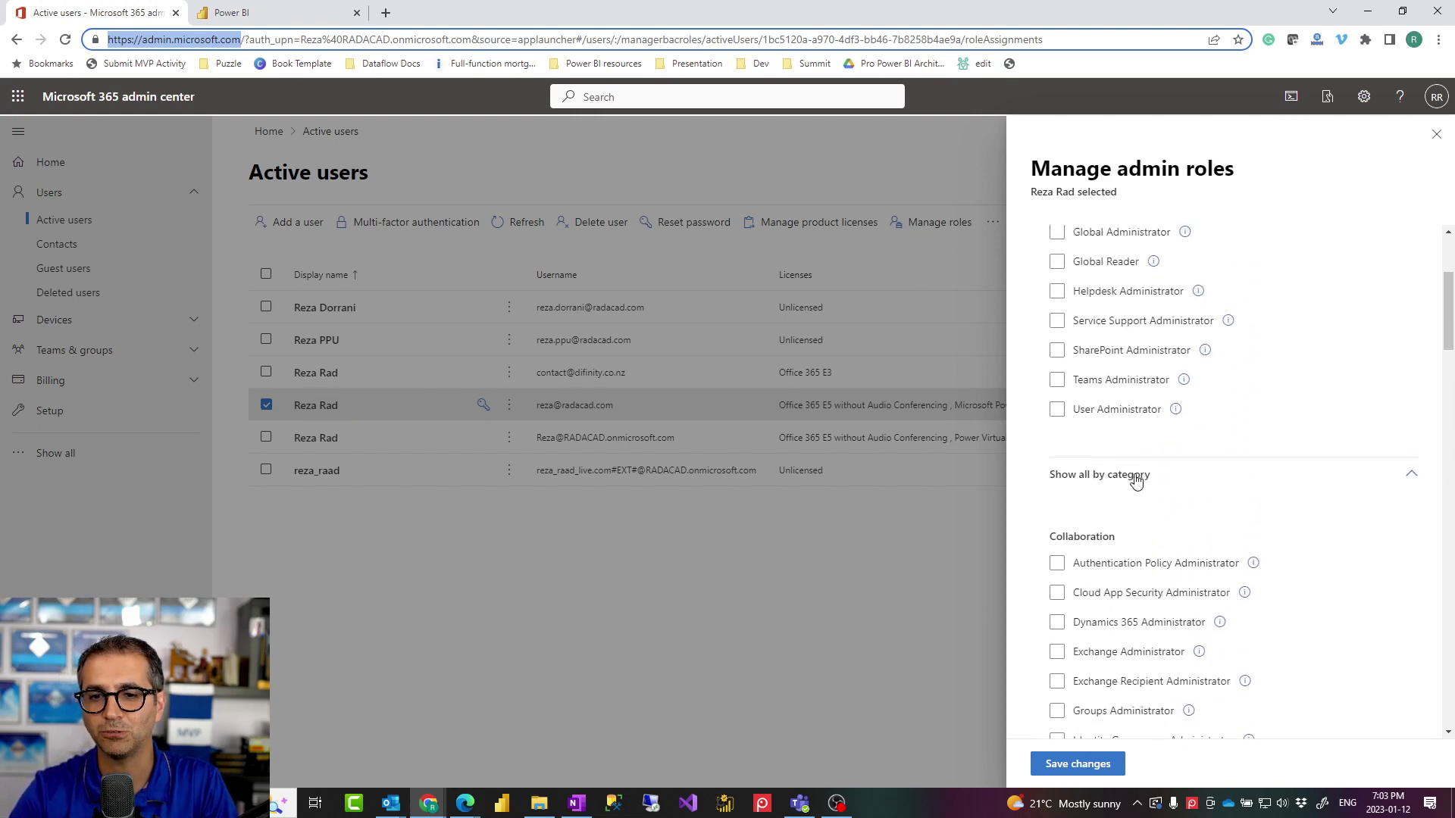
pyautogui.scroll(-7, 1136, 481)
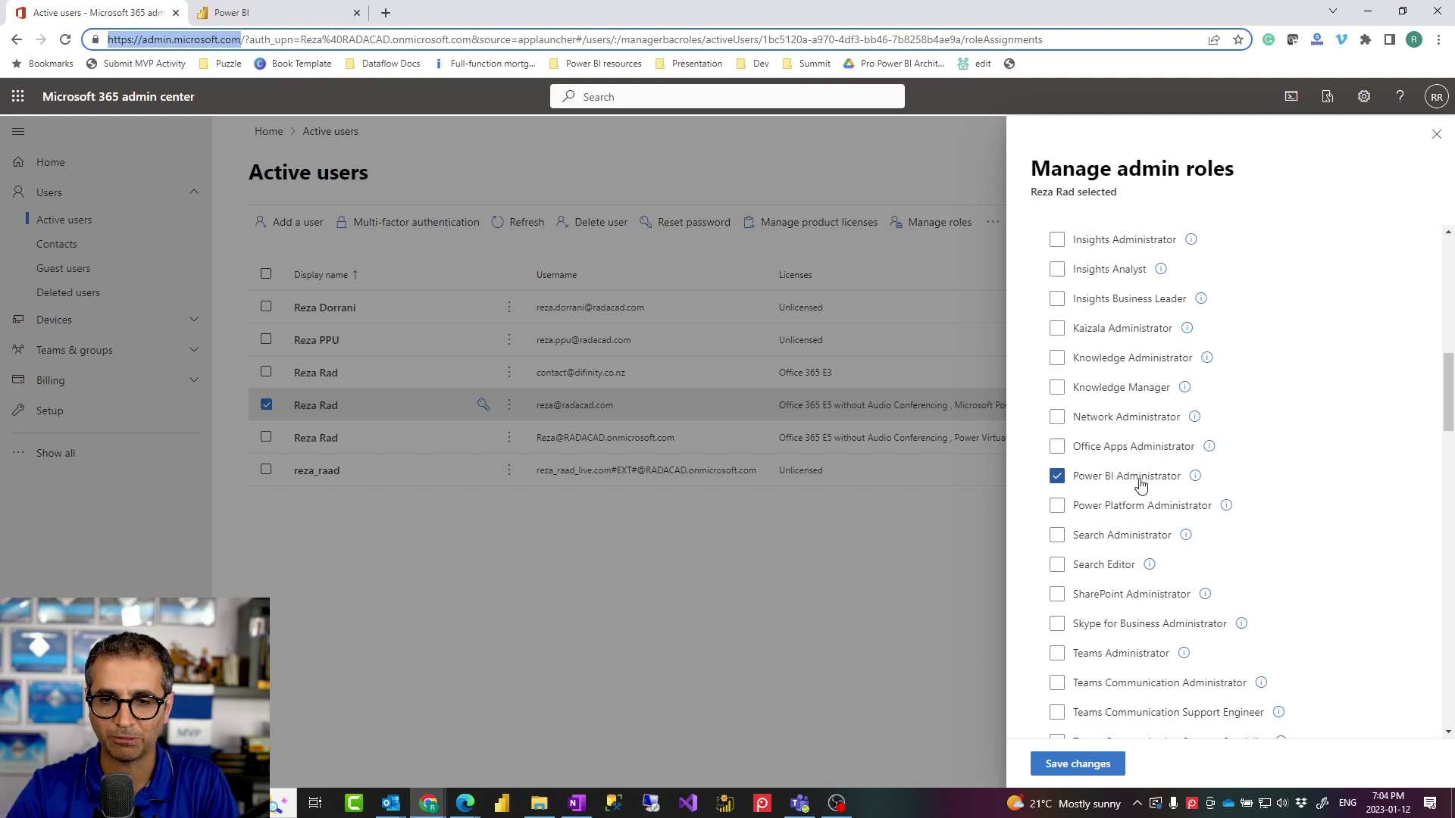
# Switch to the Power BI service, dismiss the page search and open the Admin portal
pyautogui.click(257, 22)
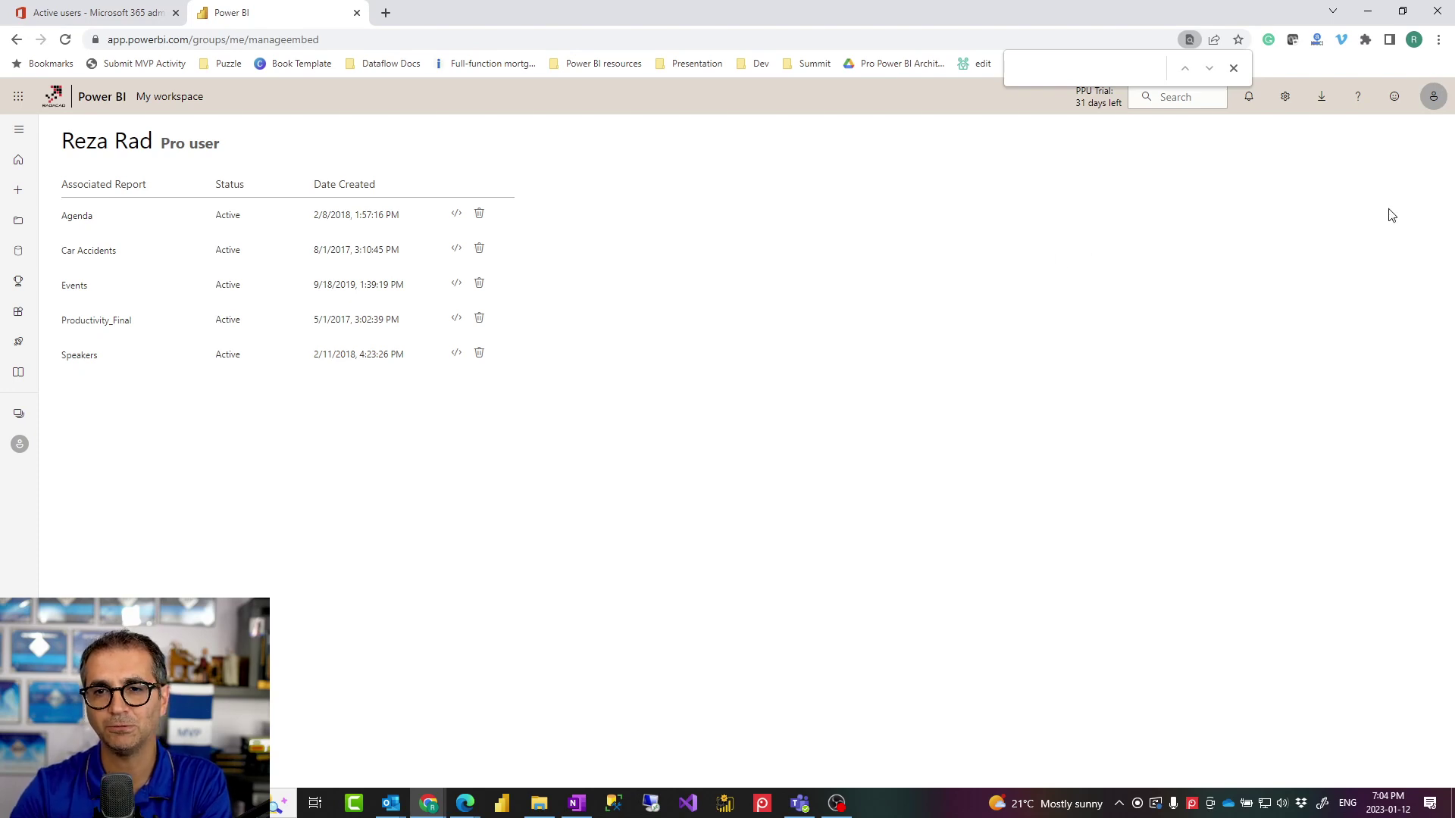
pyautogui.click(1233, 70)
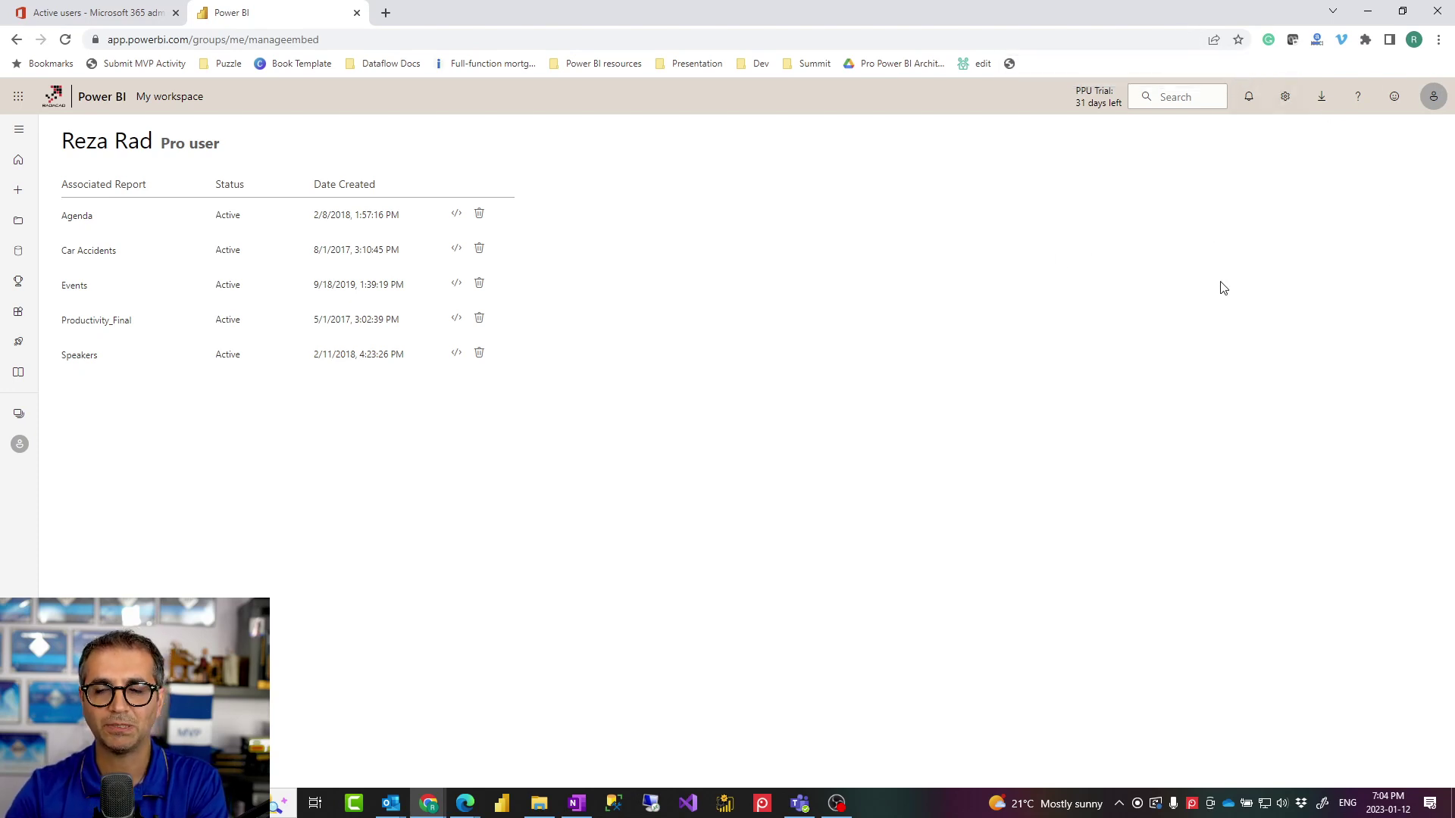
pyautogui.click(1282, 98)
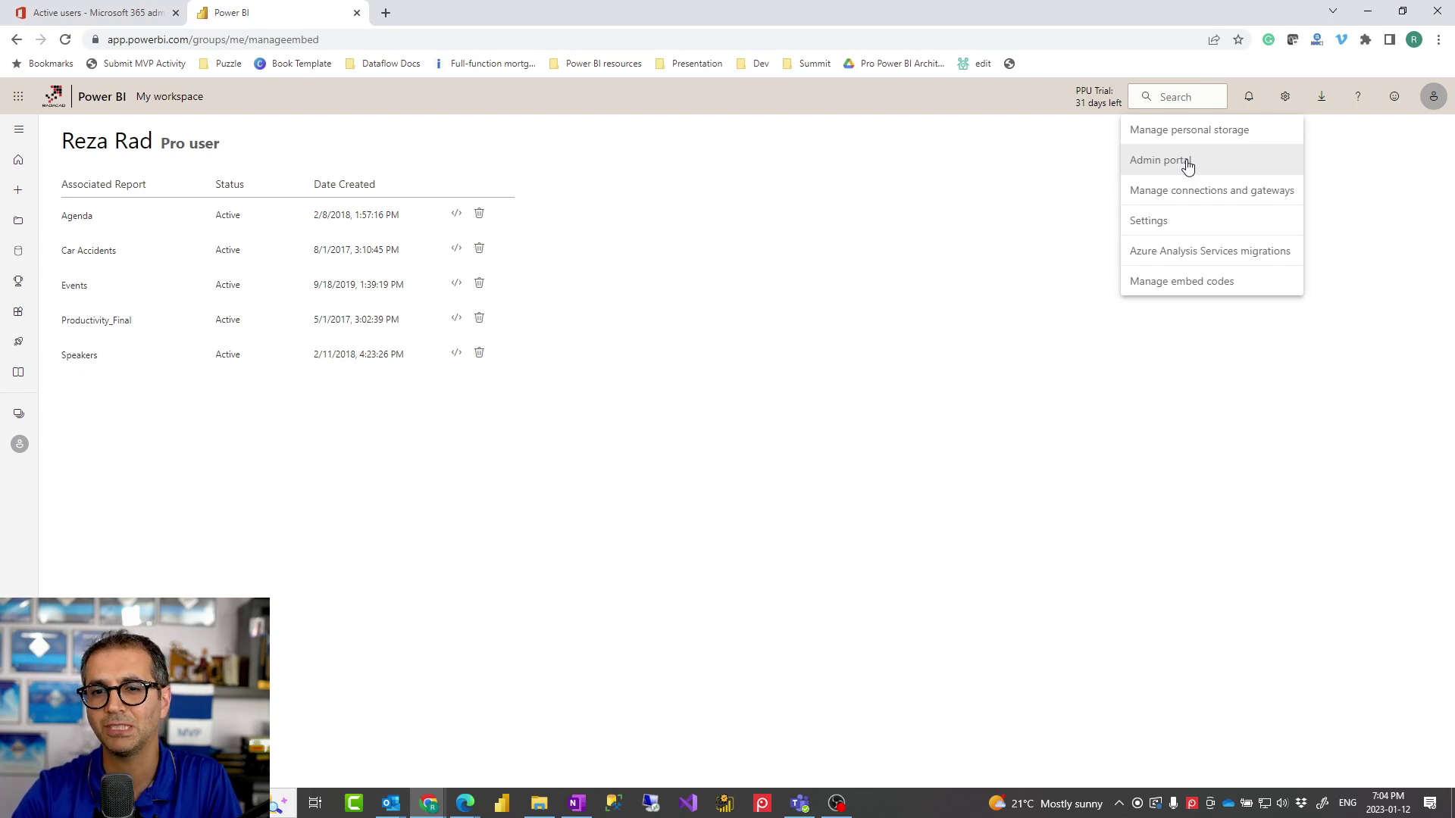
pyautogui.click(1161, 160)
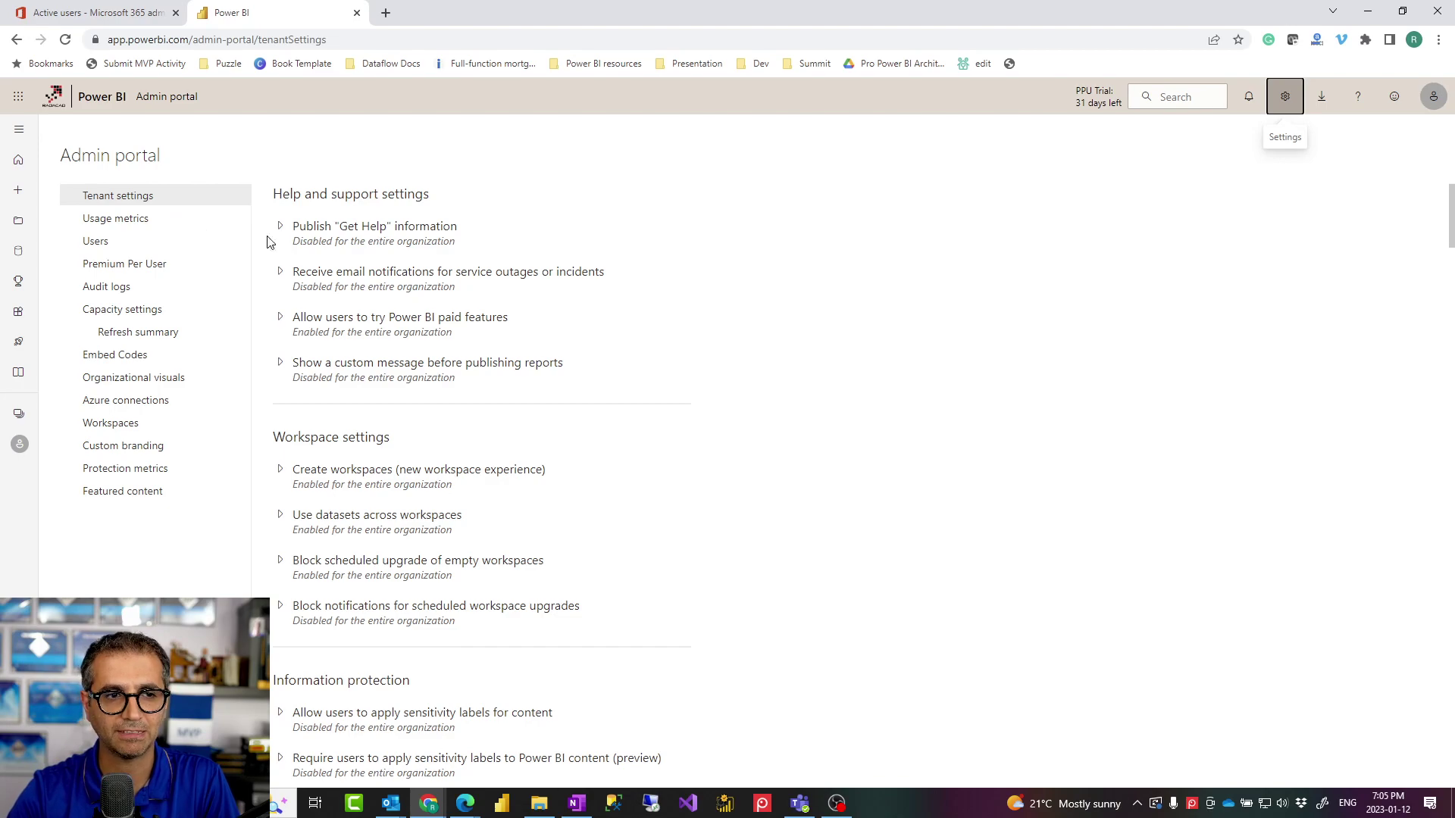
# Look through the full list of tenant settings, from Help and support settings to the last sections and back
pyautogui.scroll(-1, 380, 302)
pyautogui.scroll(-20, 408, 352)
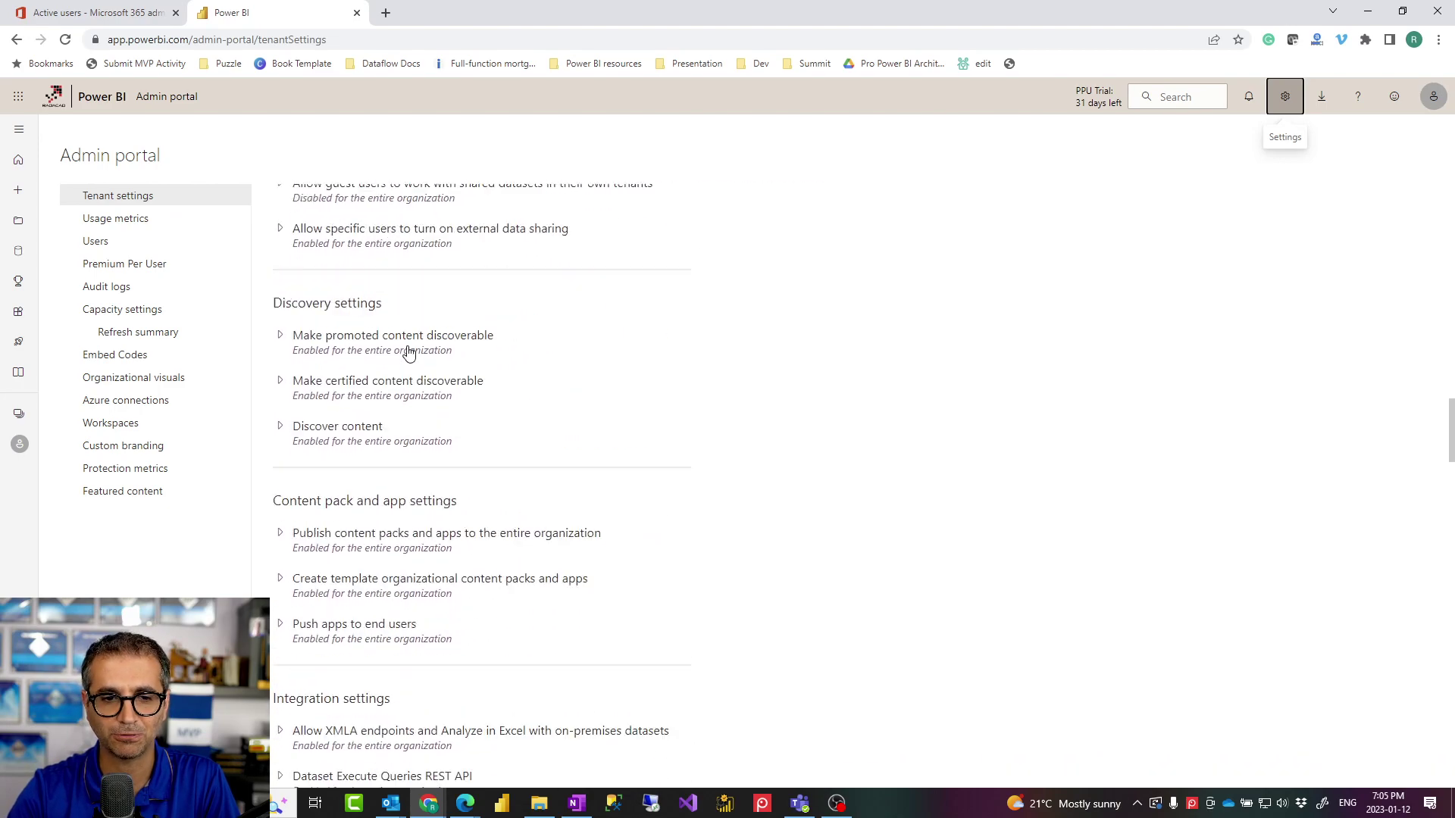
pyautogui.scroll(-20, 408, 352)
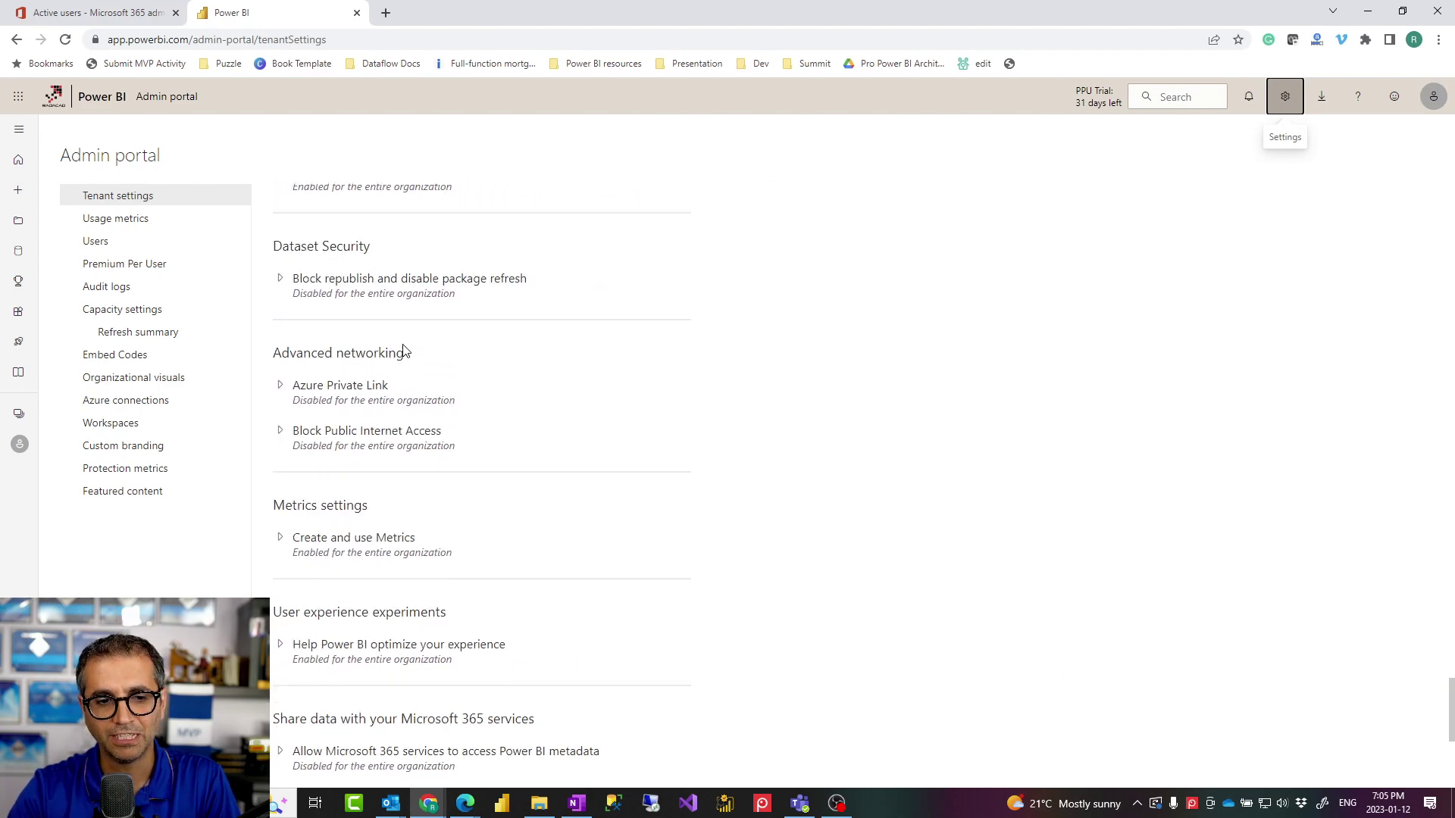
pyautogui.scroll(20, 404, 349)
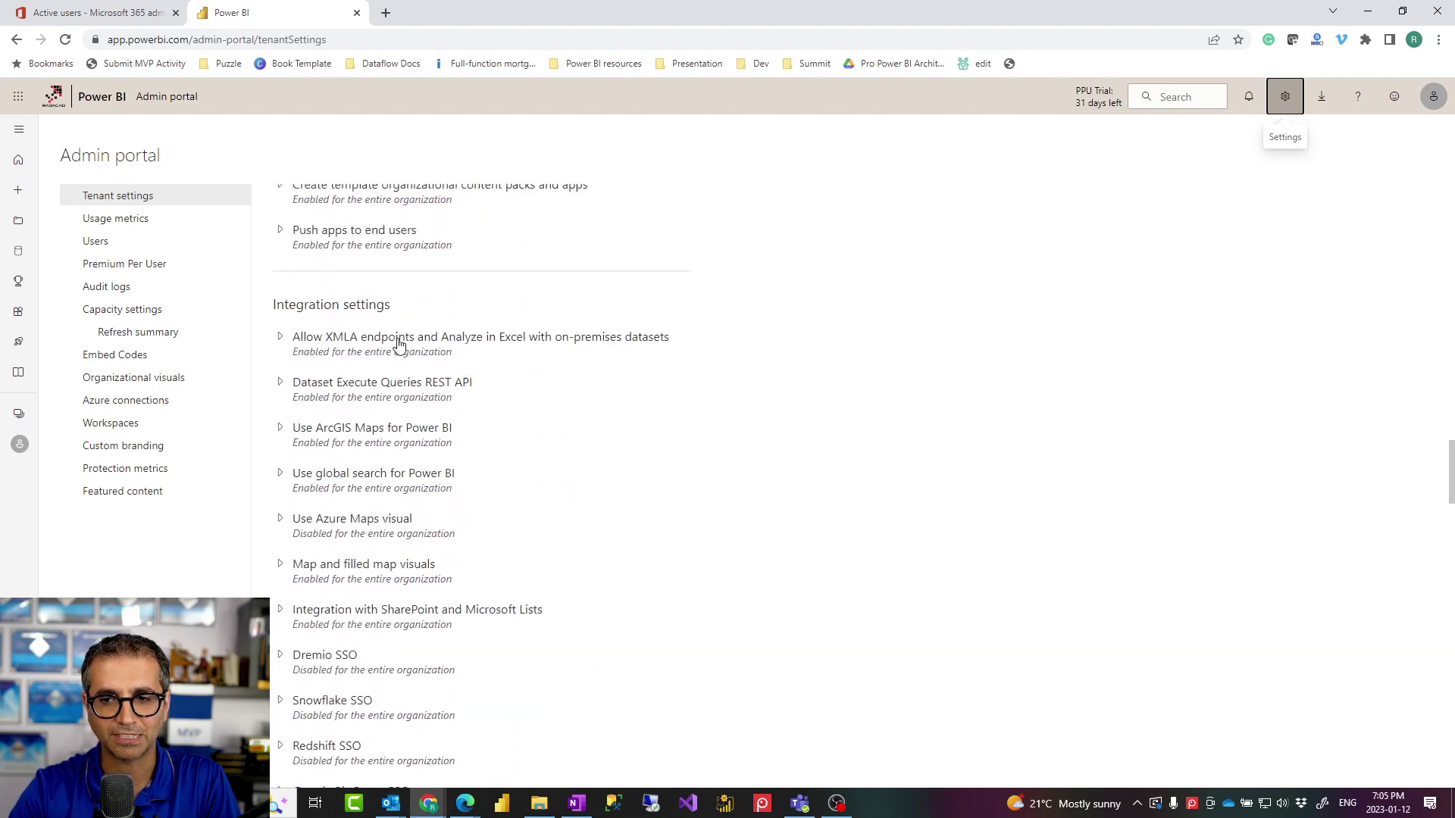
pyautogui.scroll(15, 395, 341)
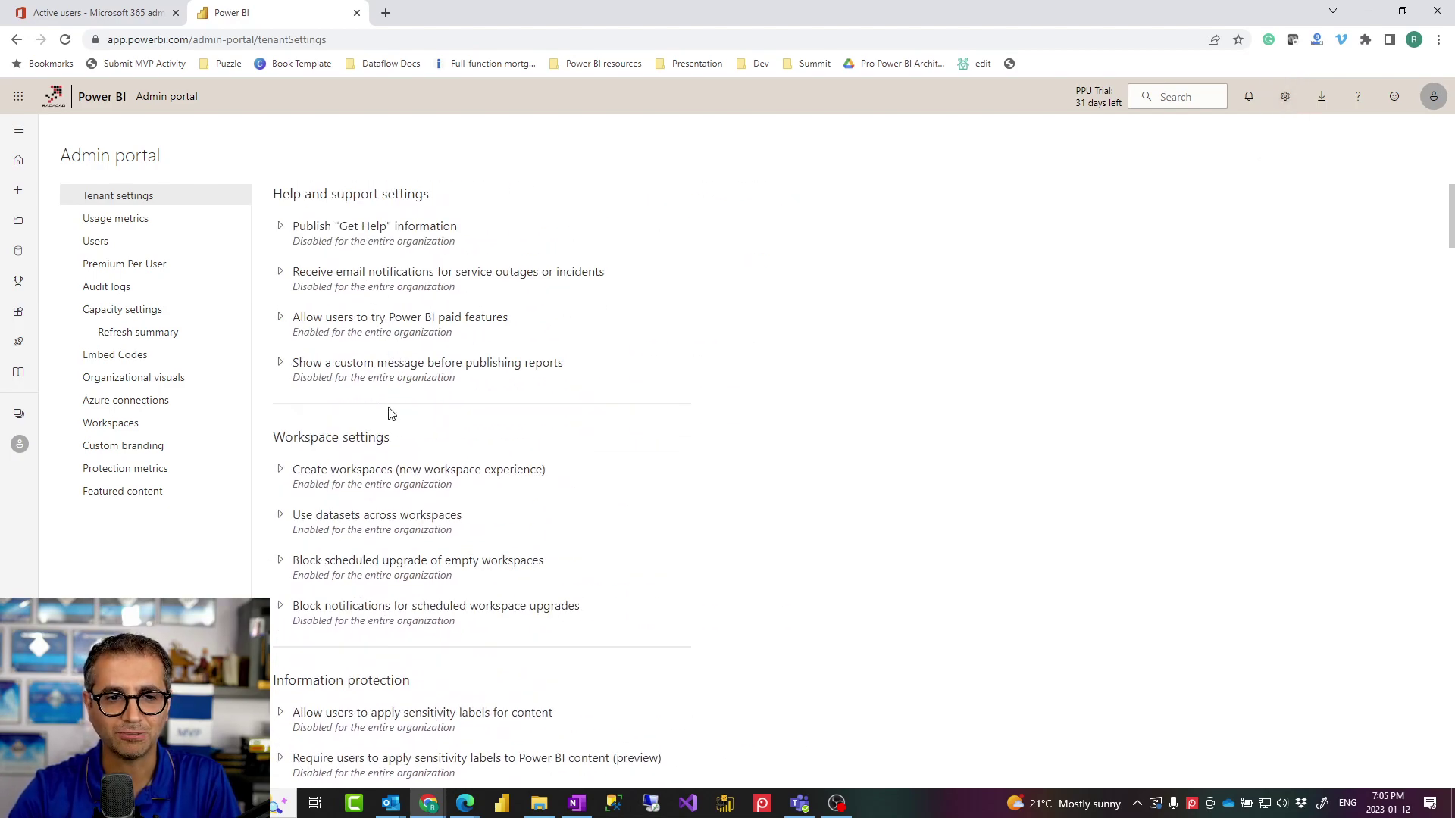
pyautogui.scroll(-4, 402, 424)
pyautogui.scroll(4, 423, 446)
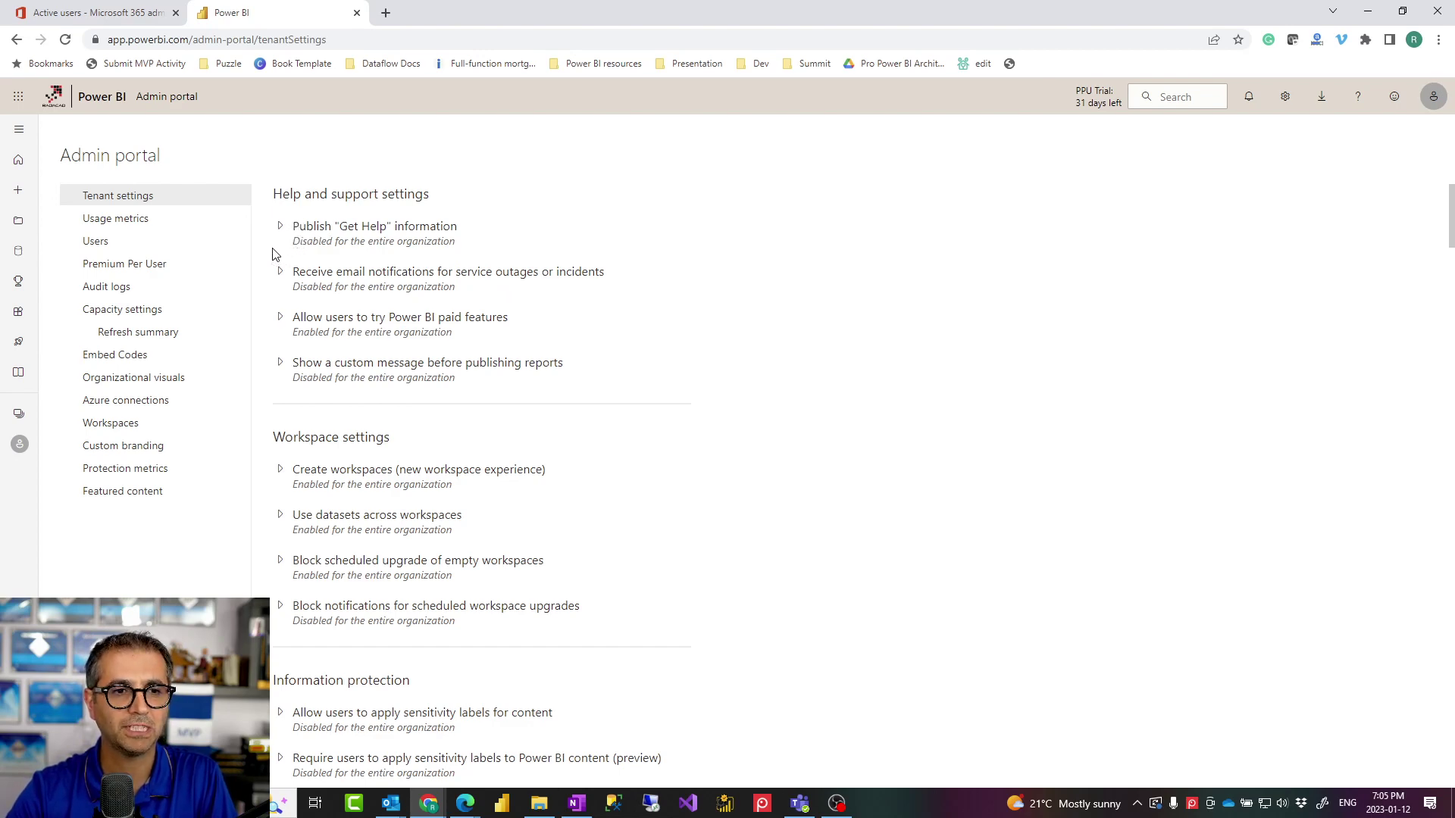
pyautogui.moveTo(267, 172); pyautogui.dragTo(498, 349)
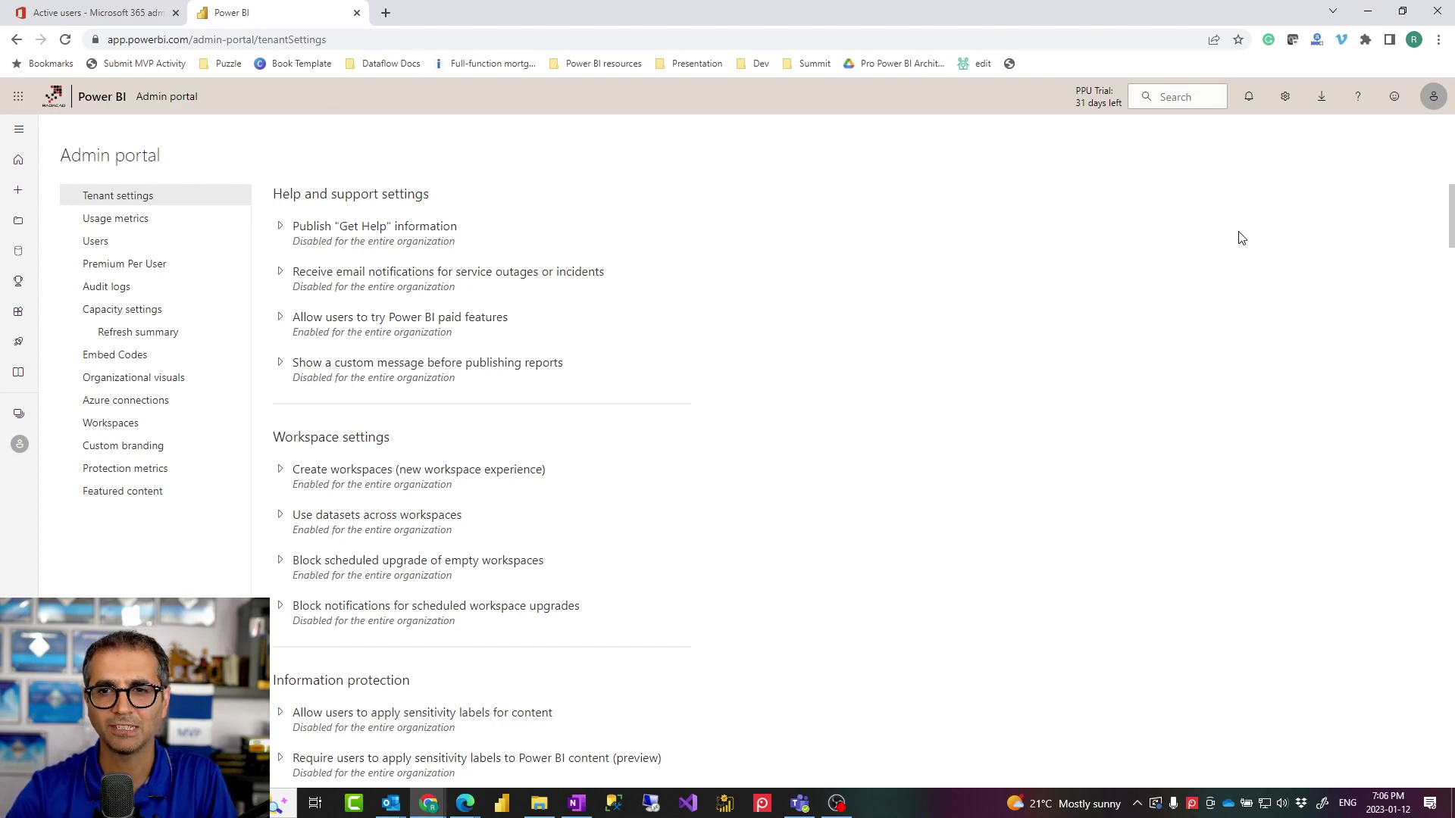
# Examine the options offered under Help & Support in the Power BI service
pyautogui.click(1356, 109)
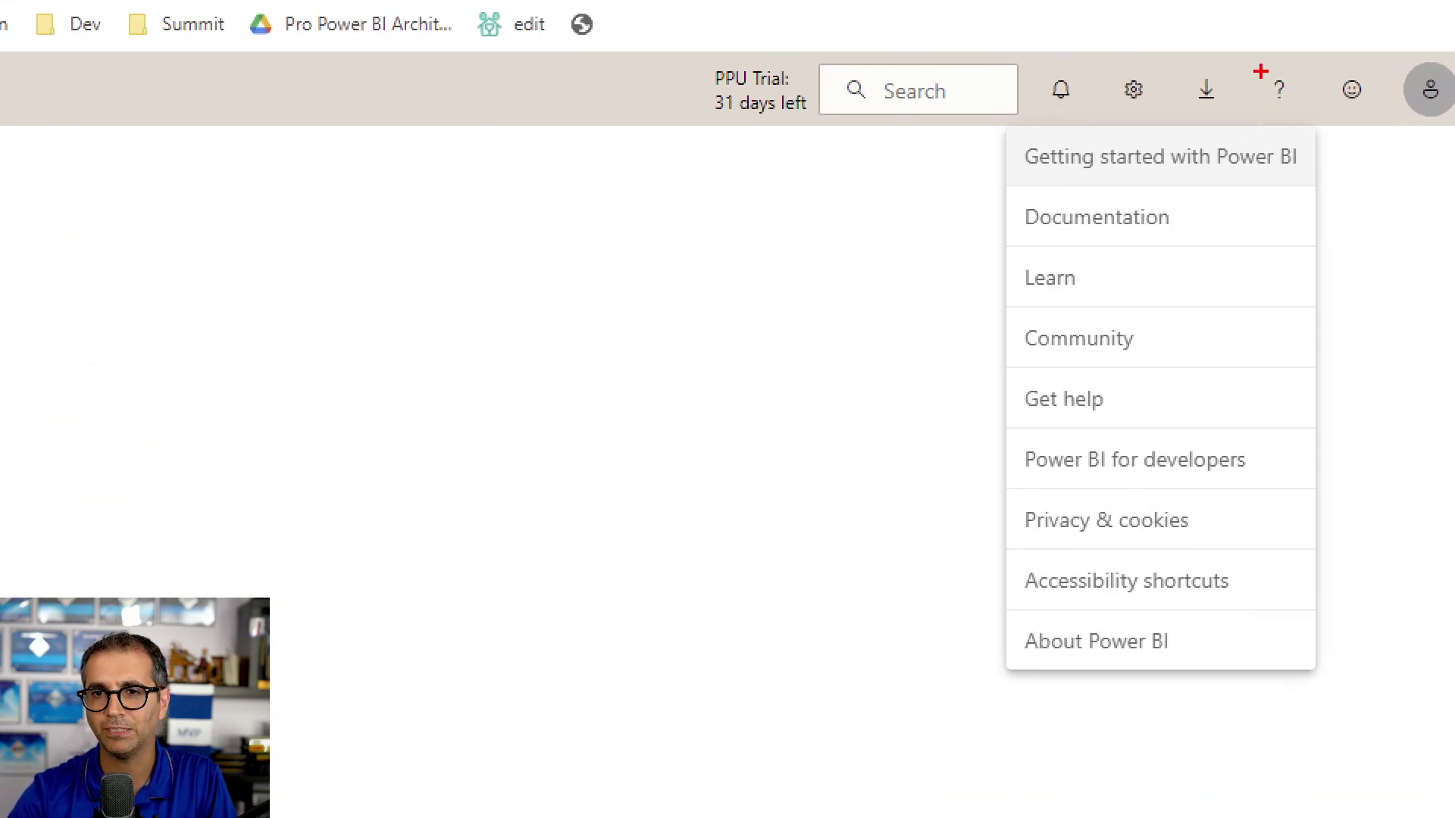
pyautogui.moveTo(1260, 72); pyautogui.dragTo(1307, 116)
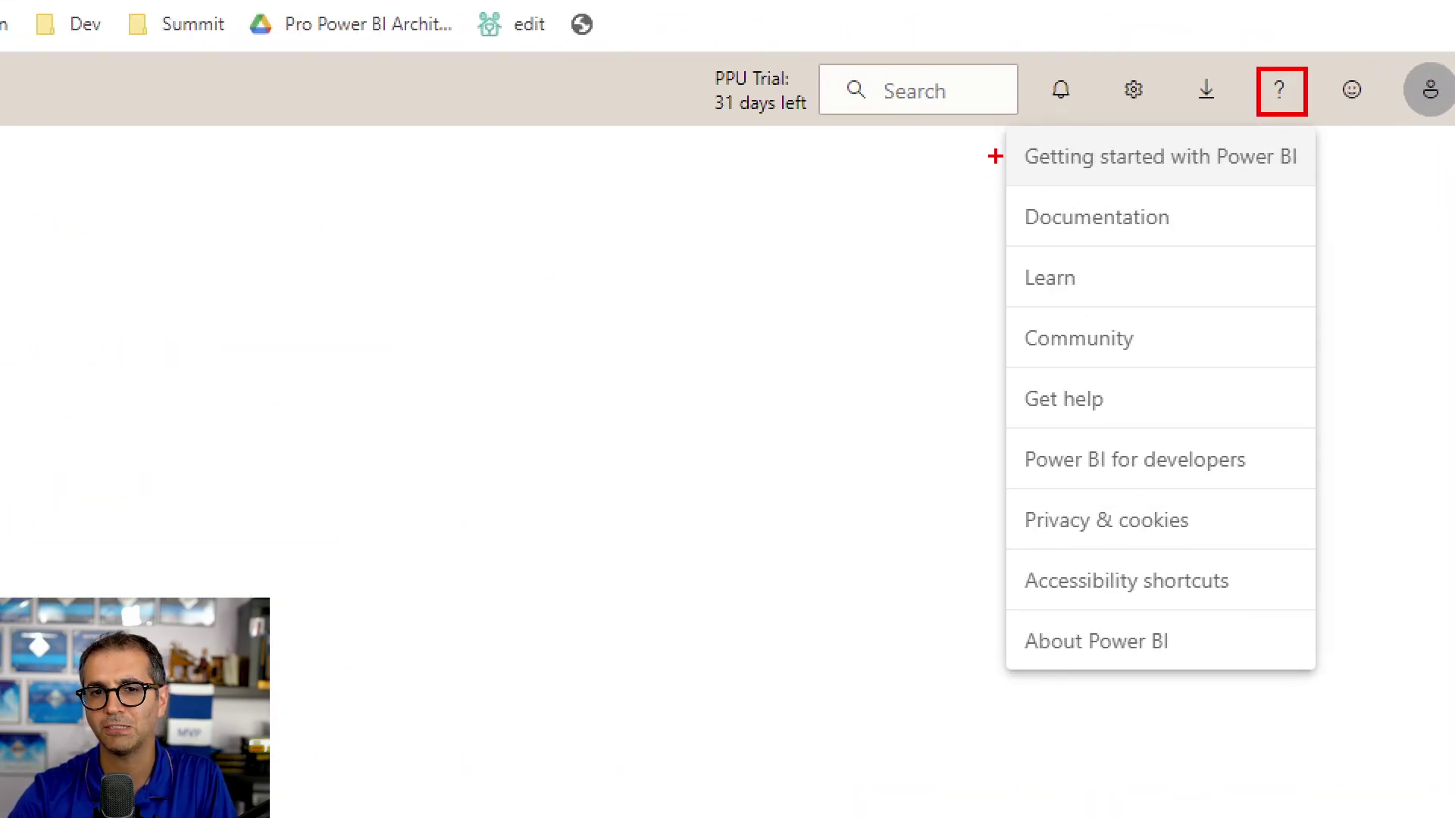
pyautogui.moveTo(1005, 130)
pyautogui.mouseDown()
pyautogui.moveTo(1299, 708)
pyautogui.moveTo(1319, 677)
pyautogui.mouseUp()
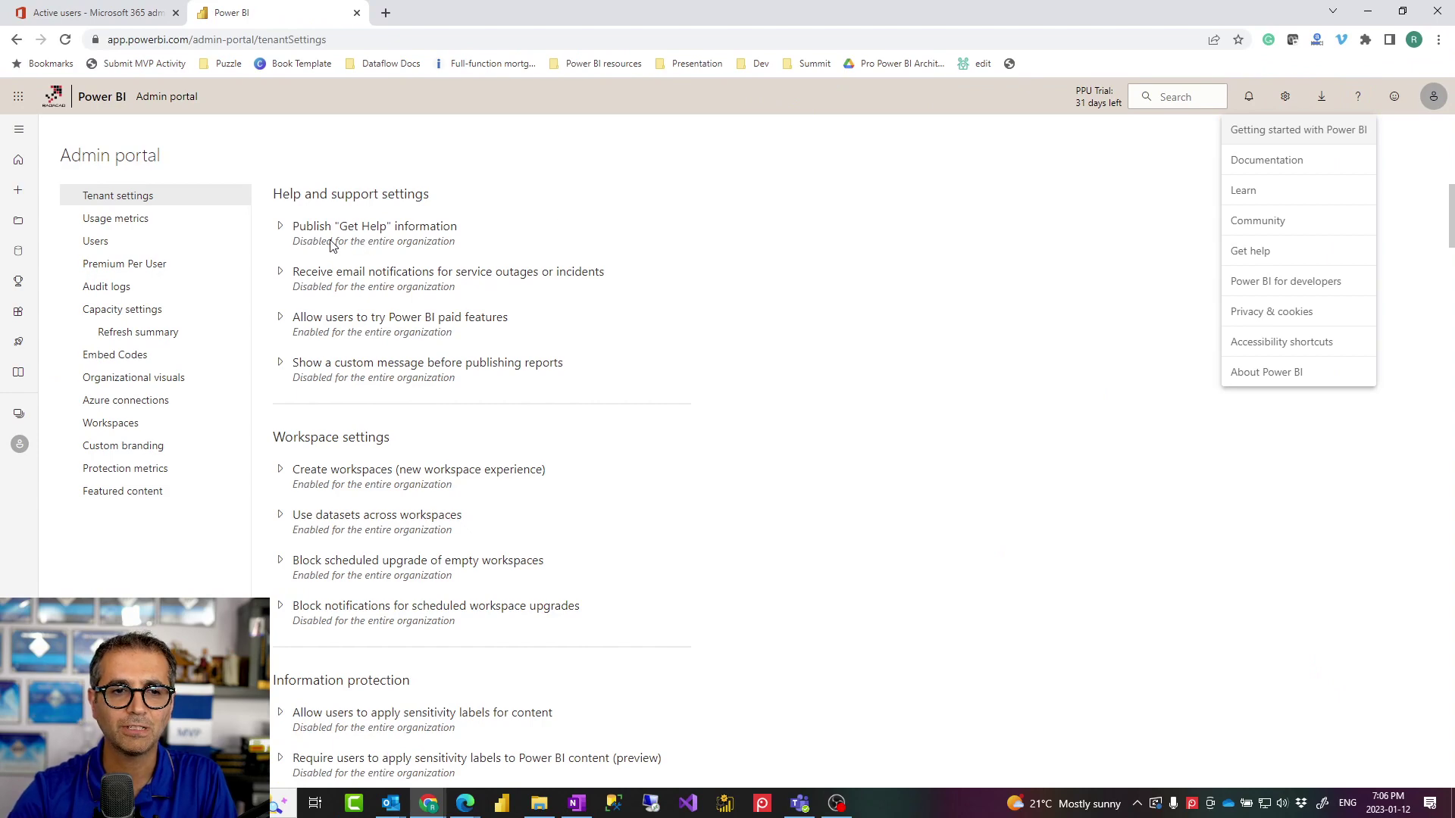
# Try enabling Publish "Get Help" information, examine its URL fields and Apply to options, and discard the change
pyautogui.click(281, 234)
pyautogui.click(281, 232)
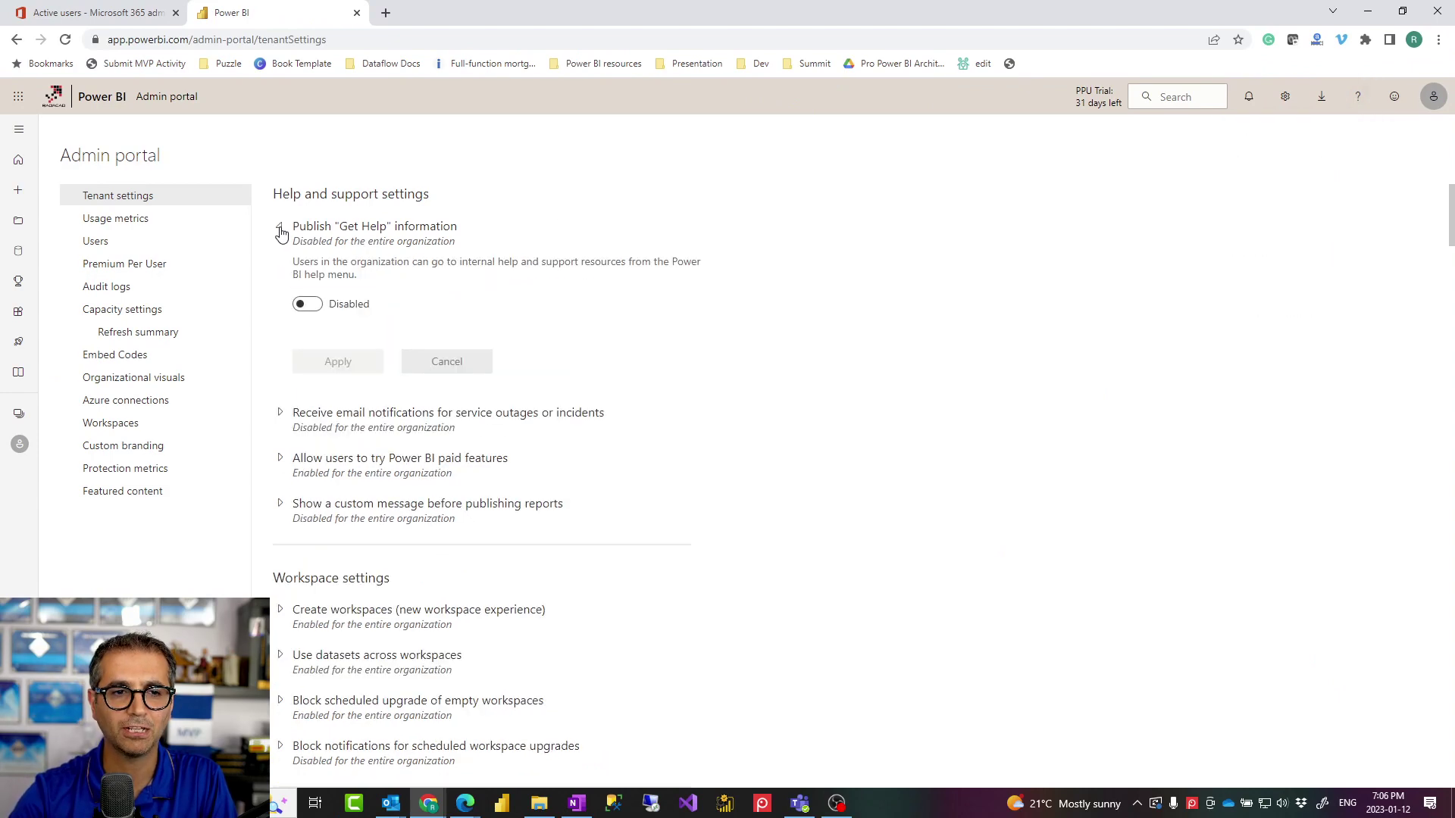
pyautogui.click(309, 305)
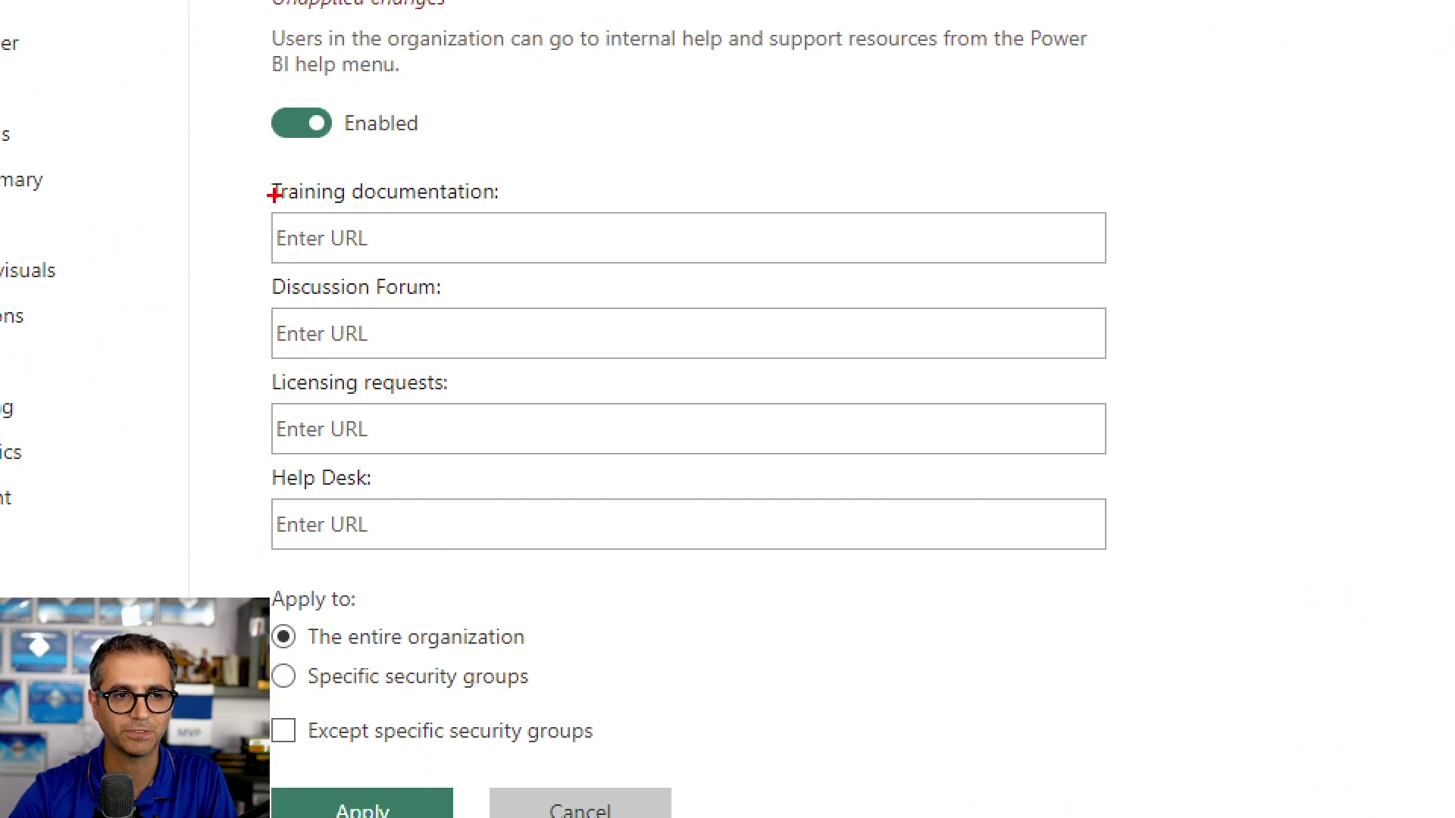
pyautogui.moveTo(260, 165); pyautogui.dragTo(1143, 574)
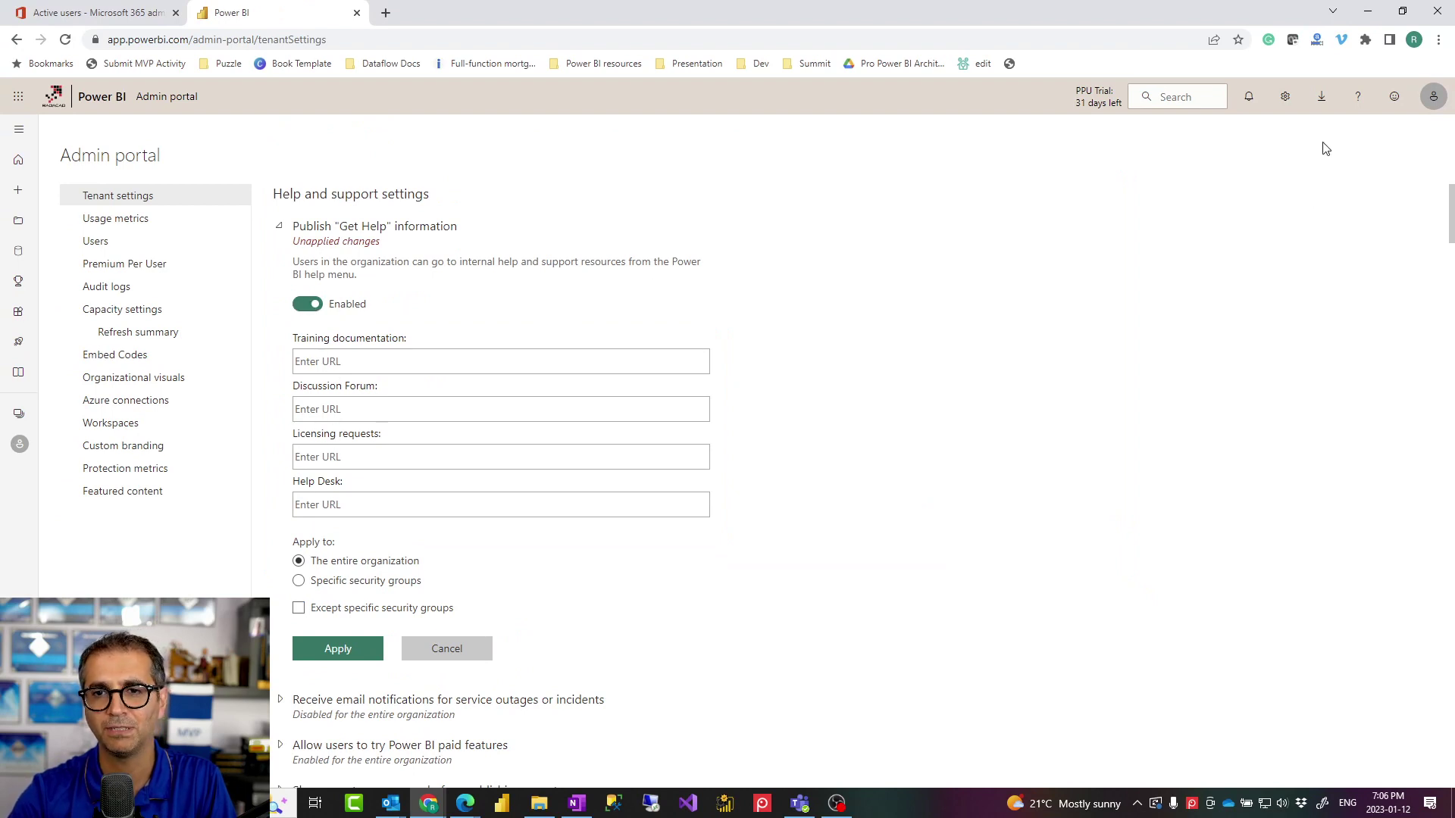
pyautogui.click(1358, 96)
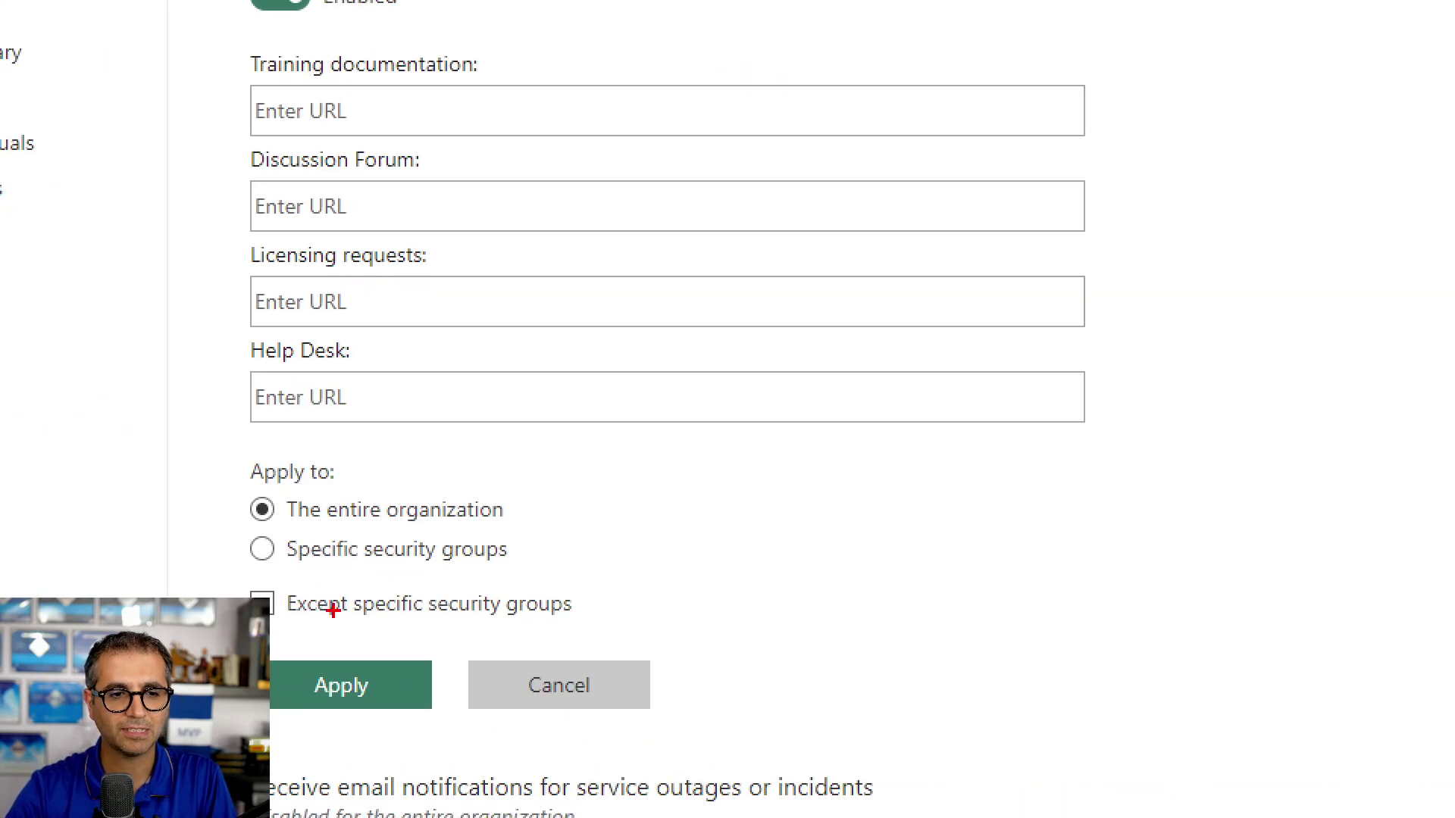
pyautogui.moveTo(230, 447)
pyautogui.mouseDown()
pyautogui.moveTo(584, 575)
pyautogui.moveTo(587, 591)
pyautogui.mouseUp()
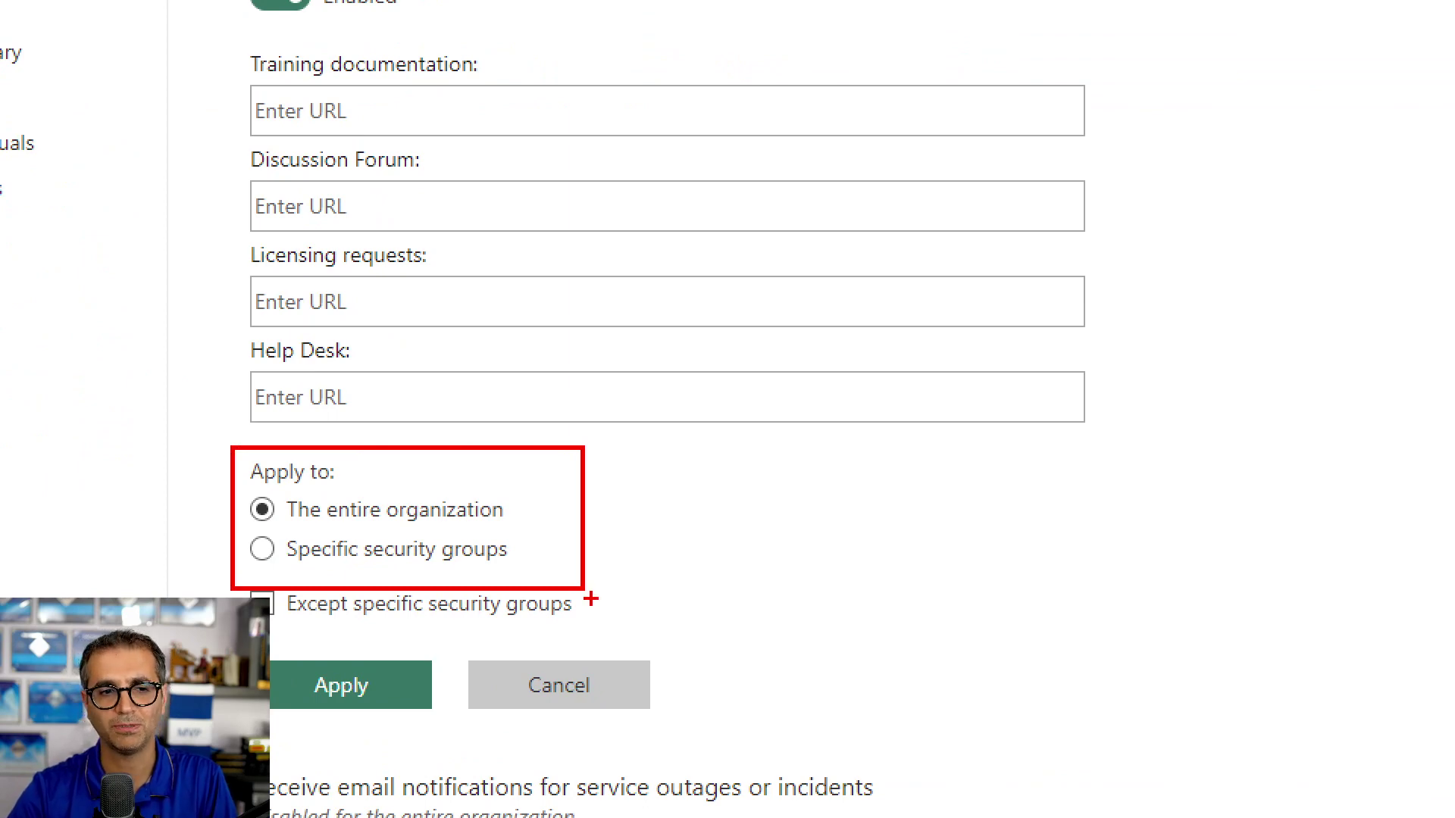
pyautogui.press('Escape')
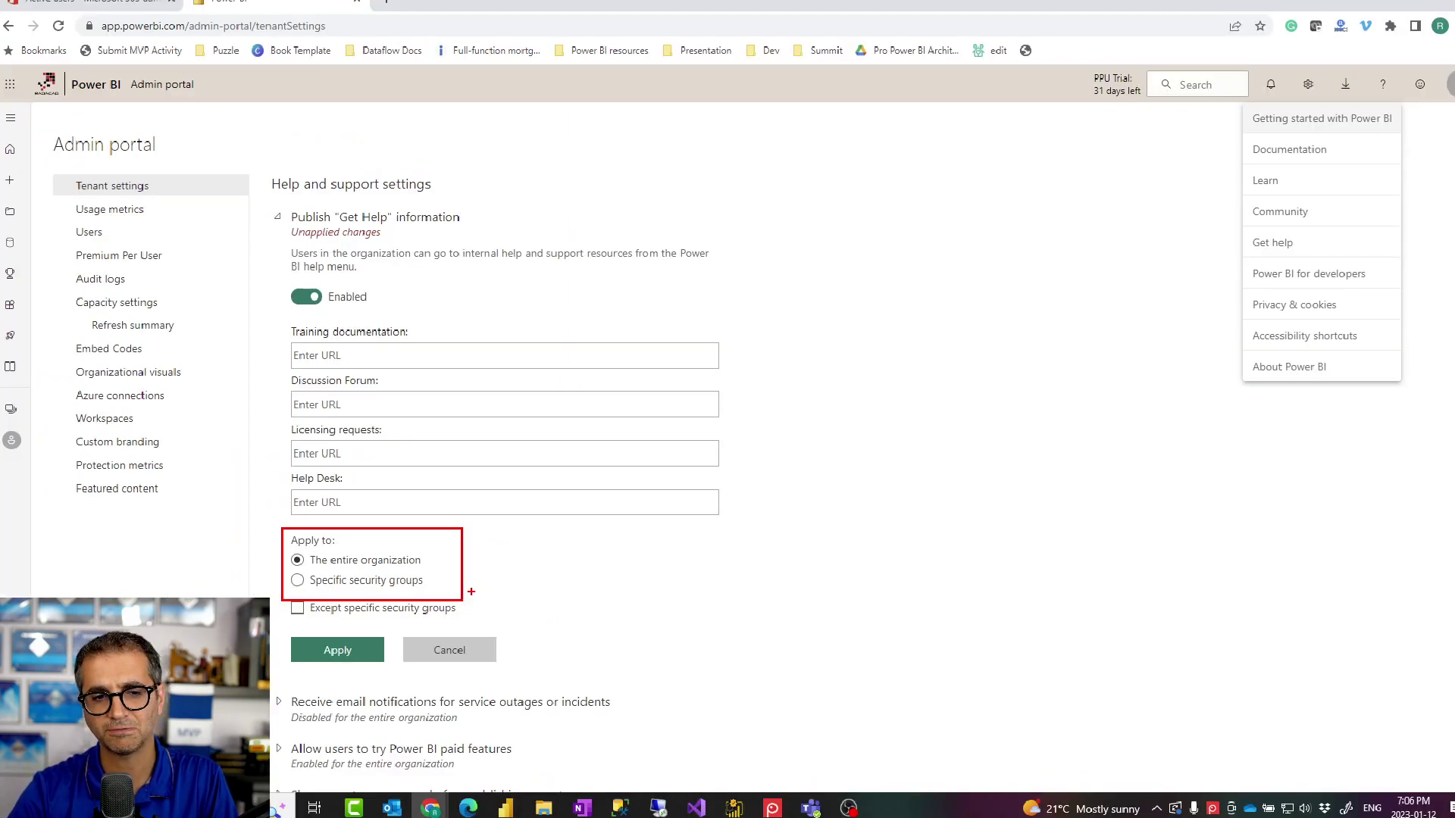
pyautogui.click(448, 650)
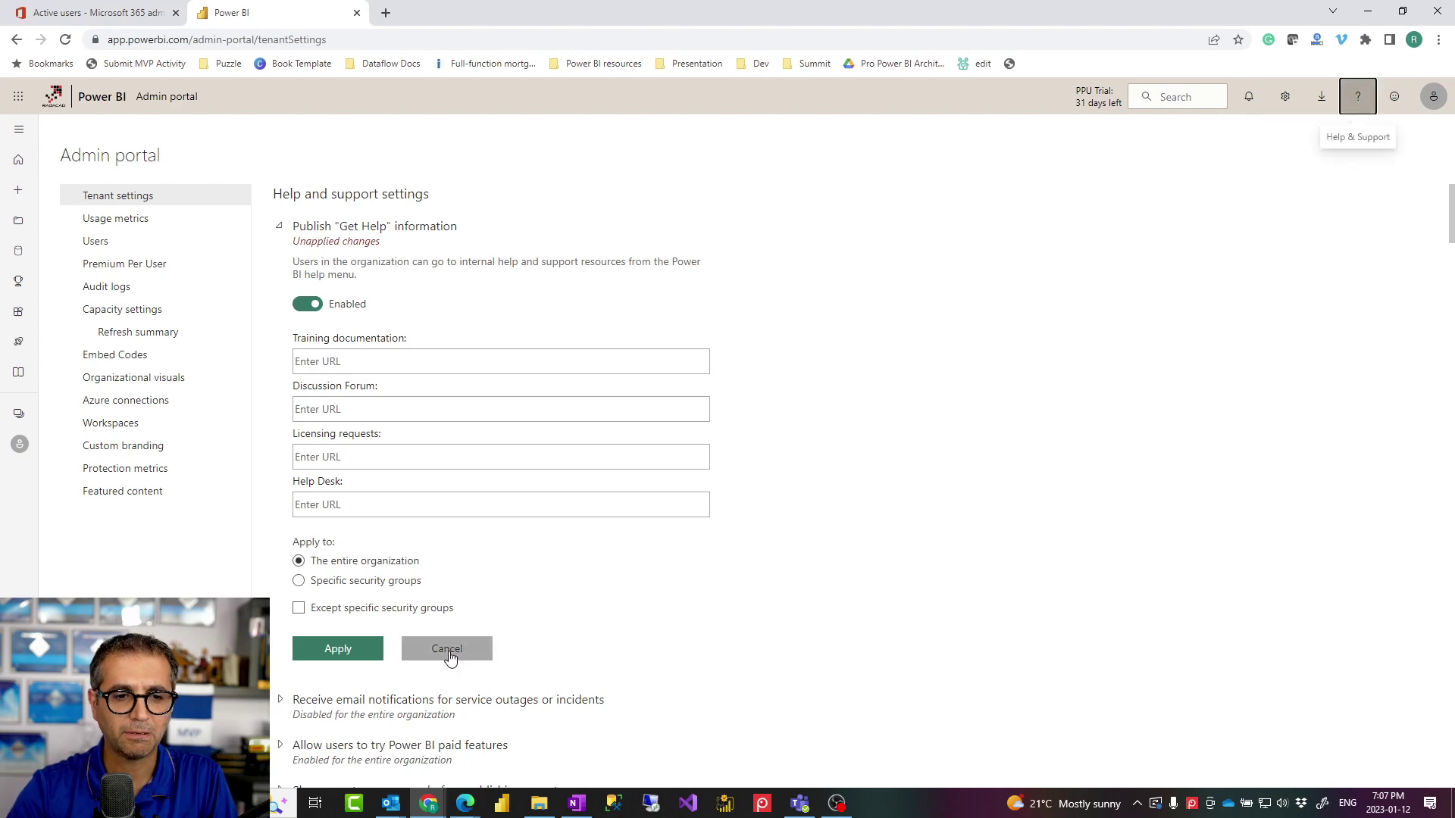
pyautogui.click(279, 227)
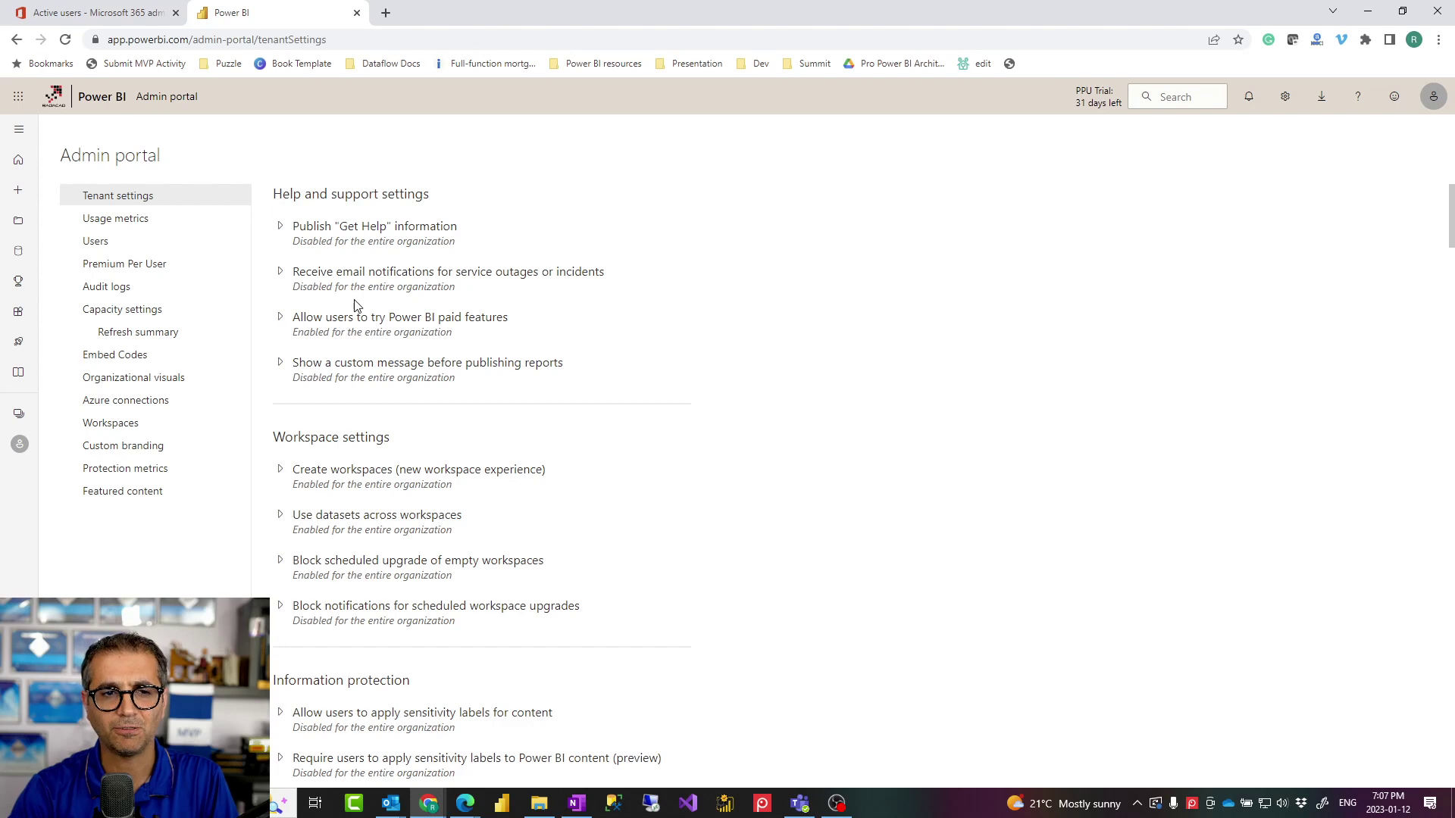
# Try limiting the Create workspaces setting to specific security groups, and discard the change
pyautogui.scroll(-1, 371, 334)
pyautogui.scroll(1, 394, 334)
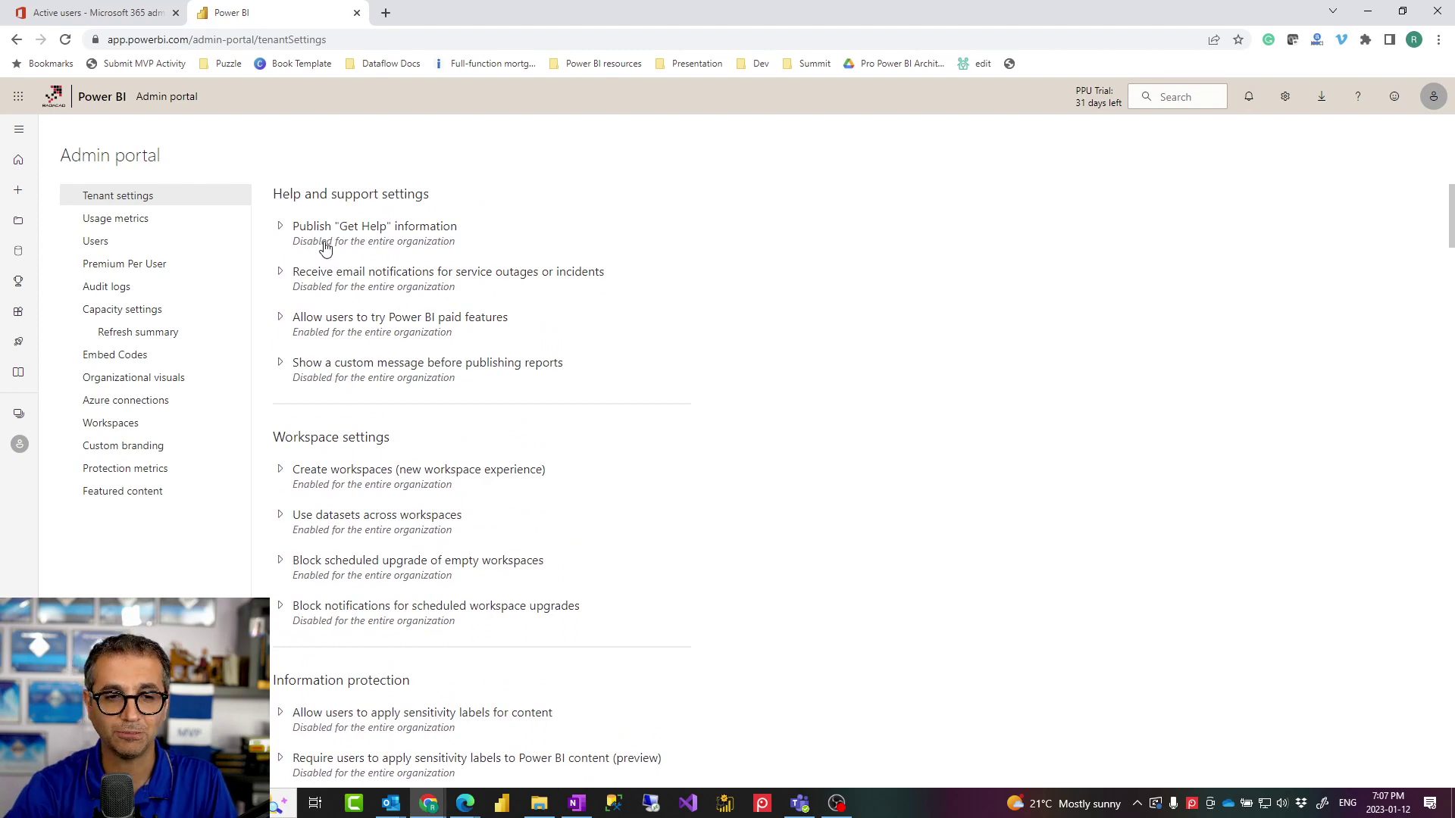
pyautogui.scroll(-1, 326, 248)
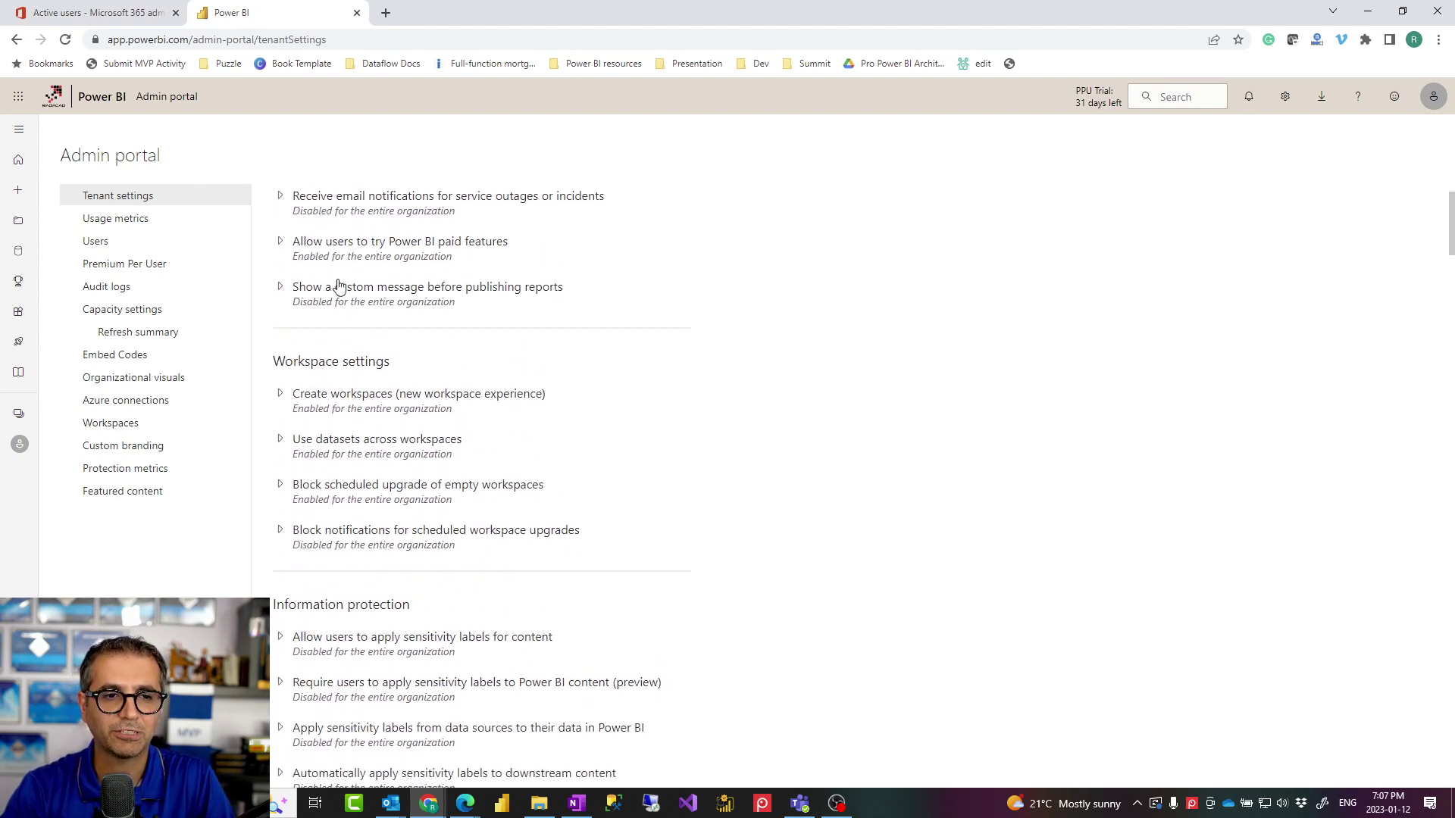
pyautogui.scroll(-1, 338, 287)
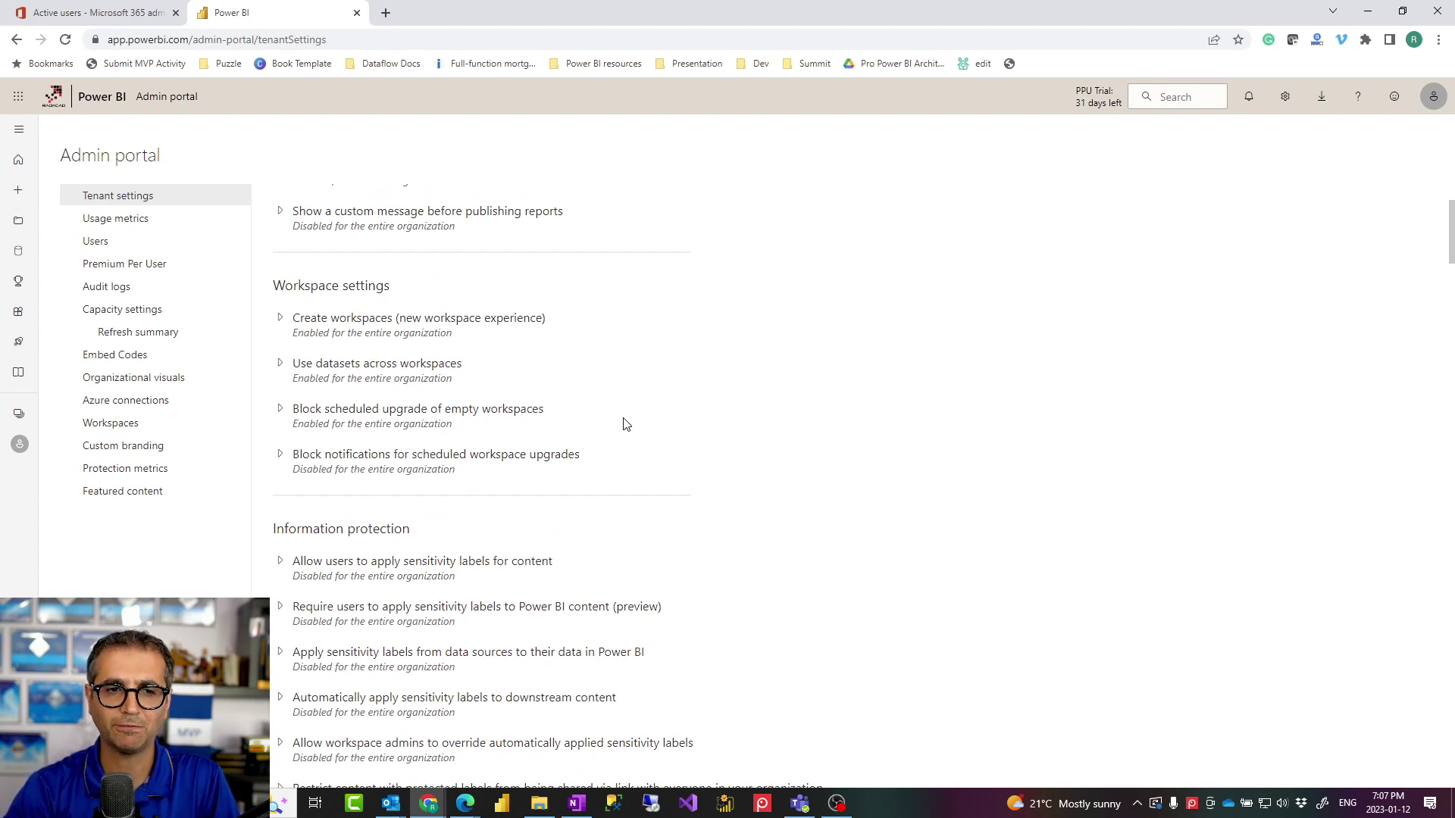
pyautogui.click(365, 327)
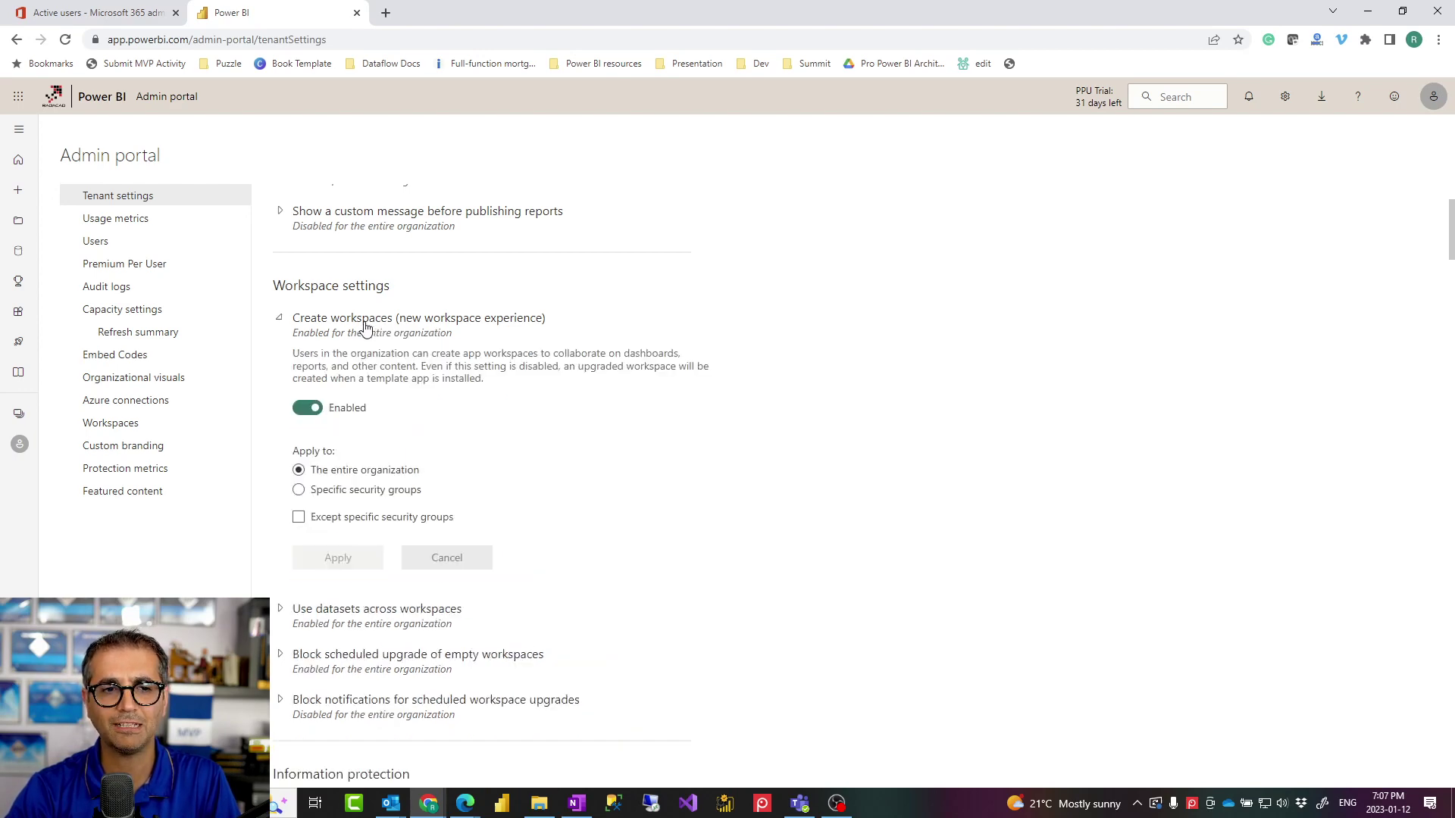
pyautogui.click(330, 497)
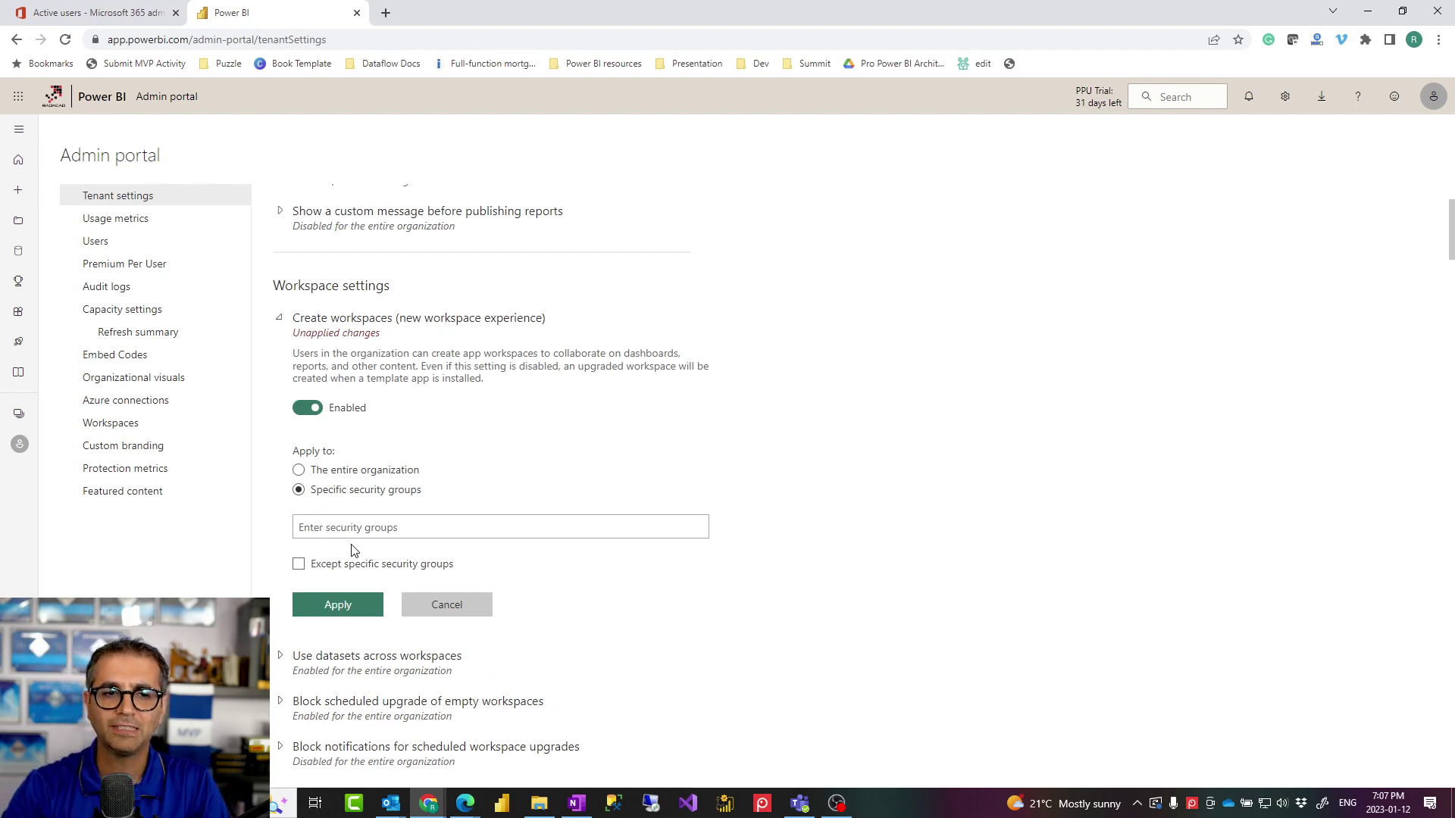
pyautogui.click(441, 610)
pyautogui.click(279, 318)
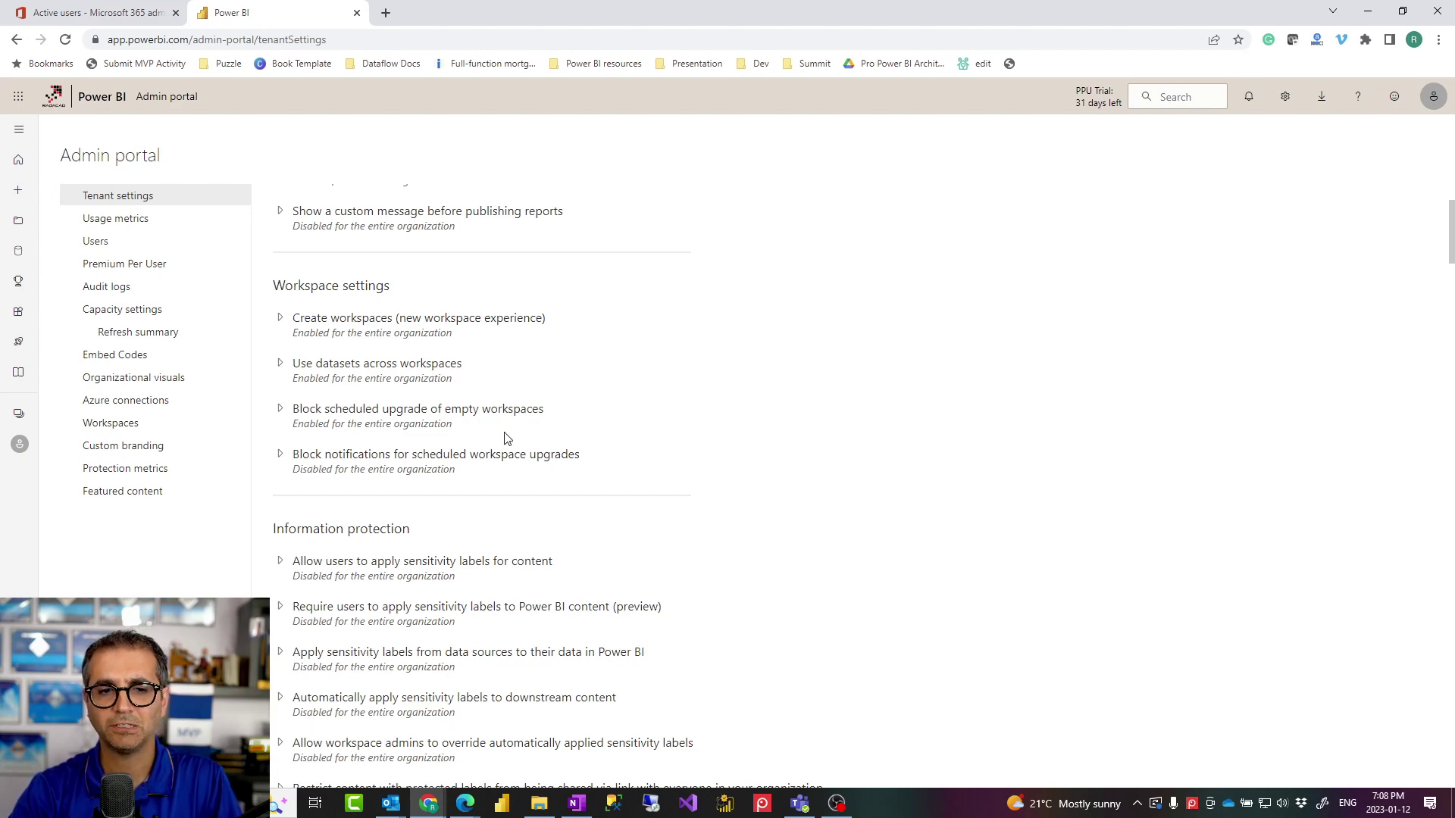
# Review the sensitivity label settings in the Information protection section of the tenant settings
pyautogui.scroll(-1, 485, 477)
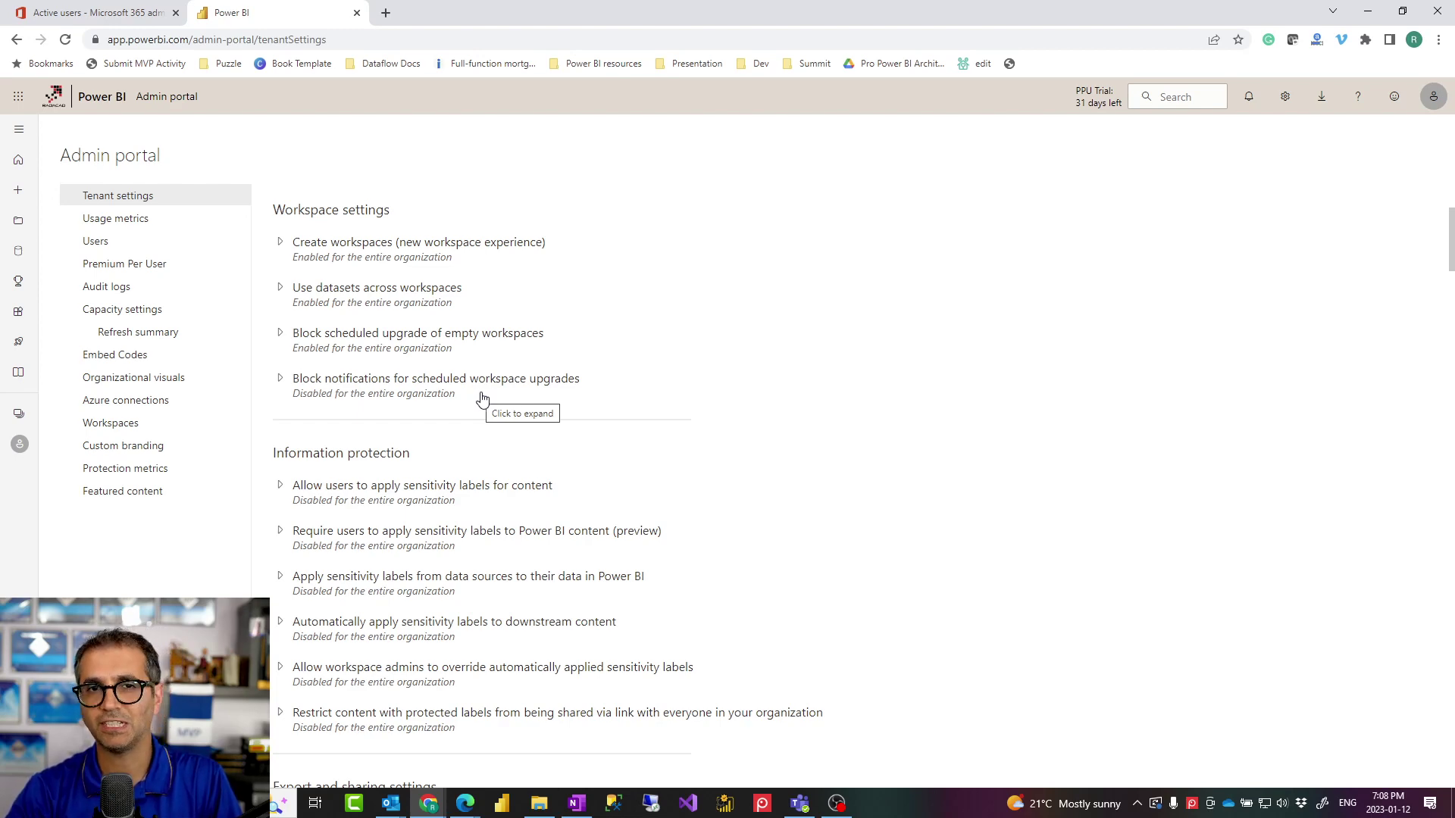
pyautogui.scroll(-2, 459, 375)
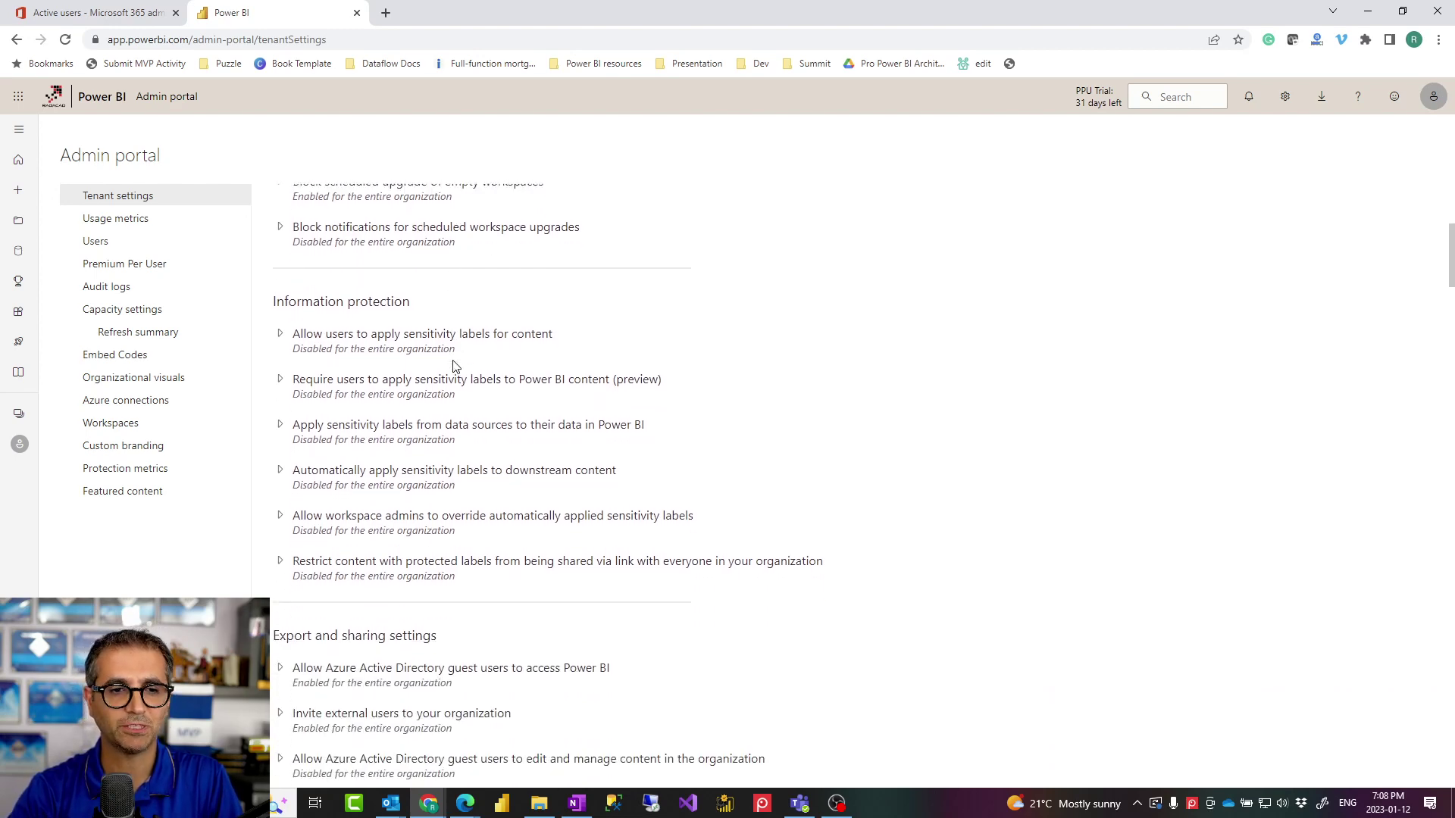
pyautogui.scroll(-1, 488, 401)
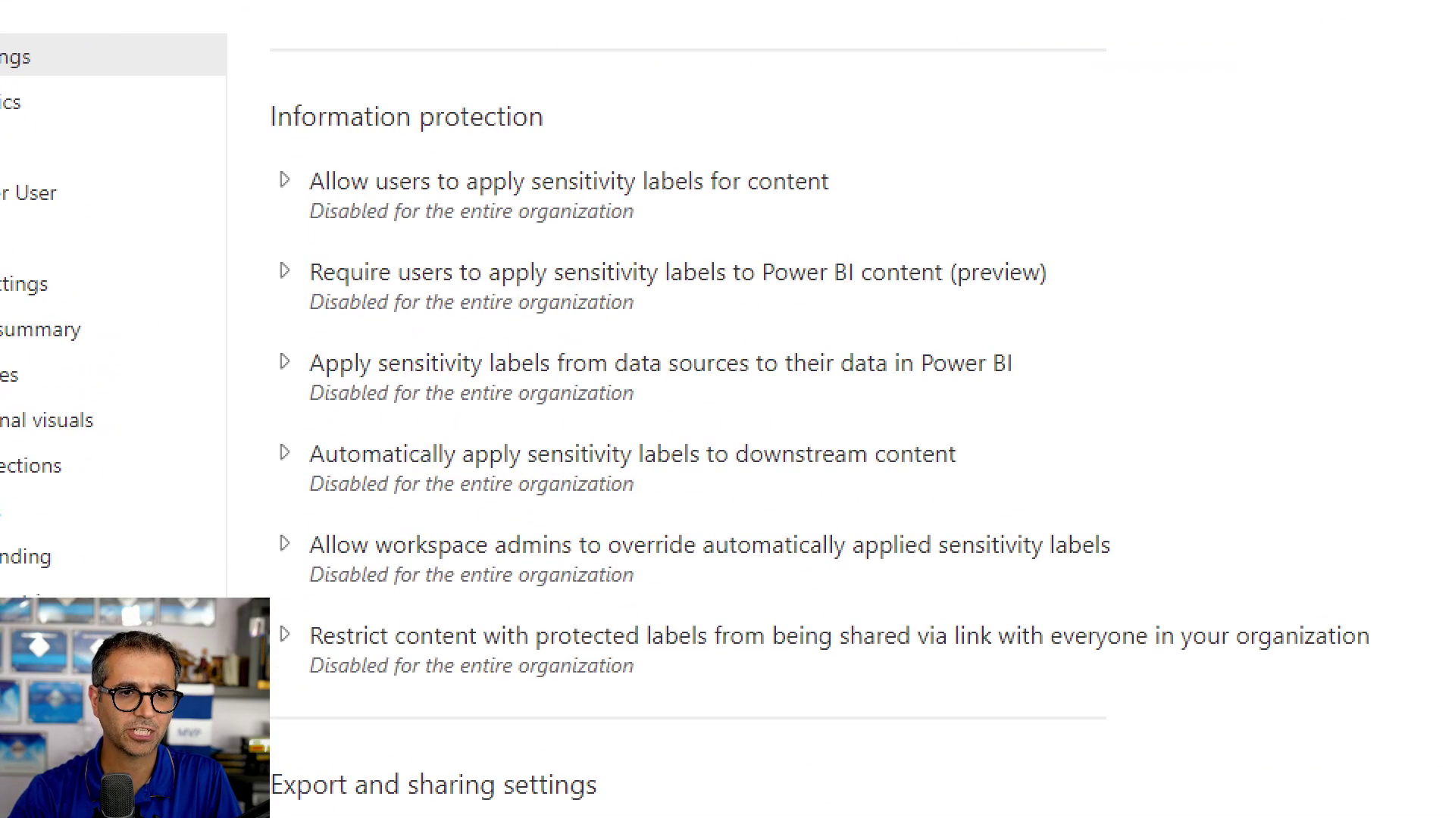
pyautogui.moveTo(252, 72)
pyautogui.mouseDown()
pyautogui.moveTo(283, 177)
pyautogui.moveTo(1415, 701)
pyautogui.moveTo(1422, 712)
pyautogui.moveTo(1406, 718)
pyautogui.mouseUp()
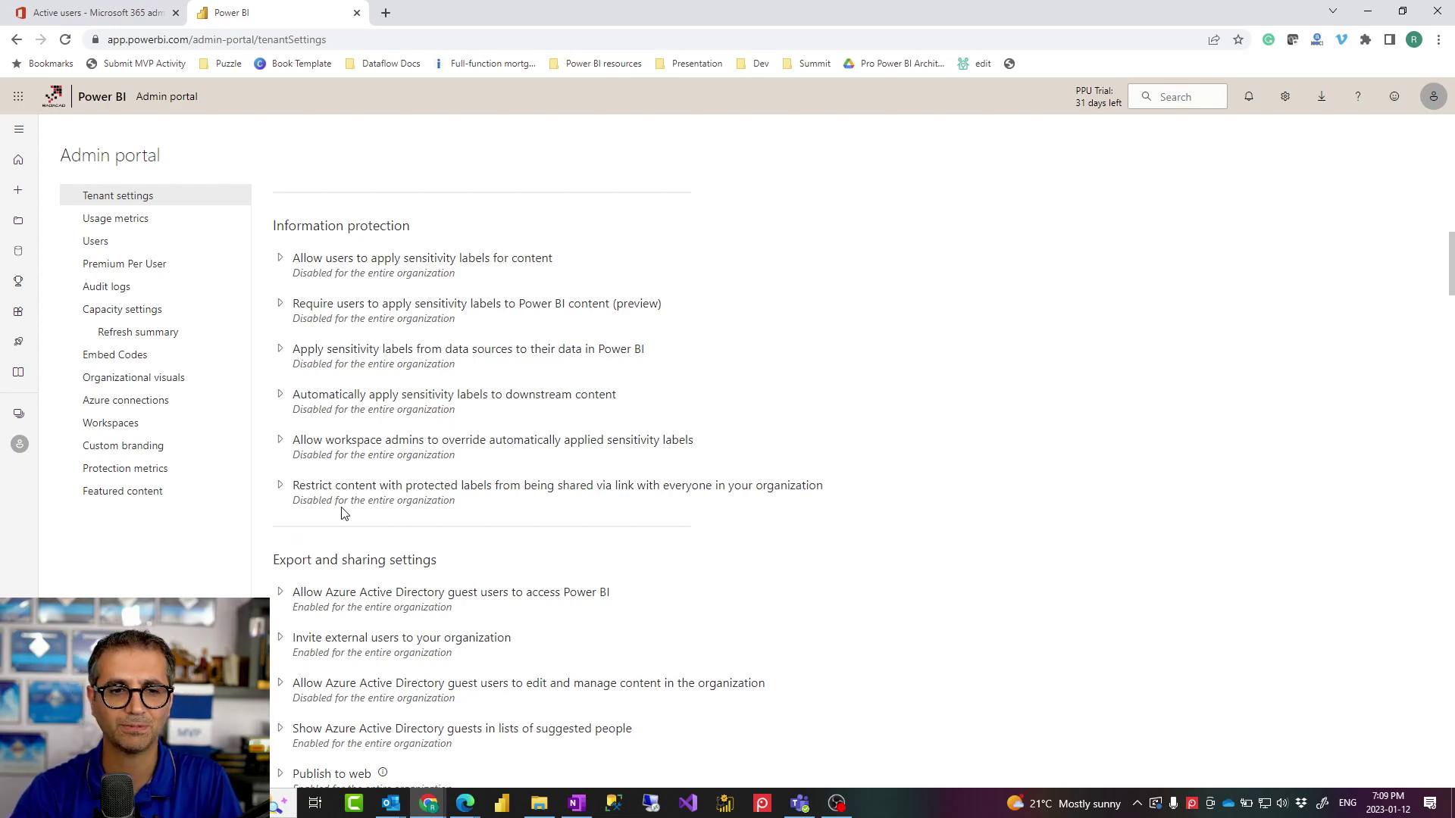
# Review the Export and sharing settings, focusing on the four options for Azure Active Directory guests and external users
pyautogui.scroll(-4, 374, 543)
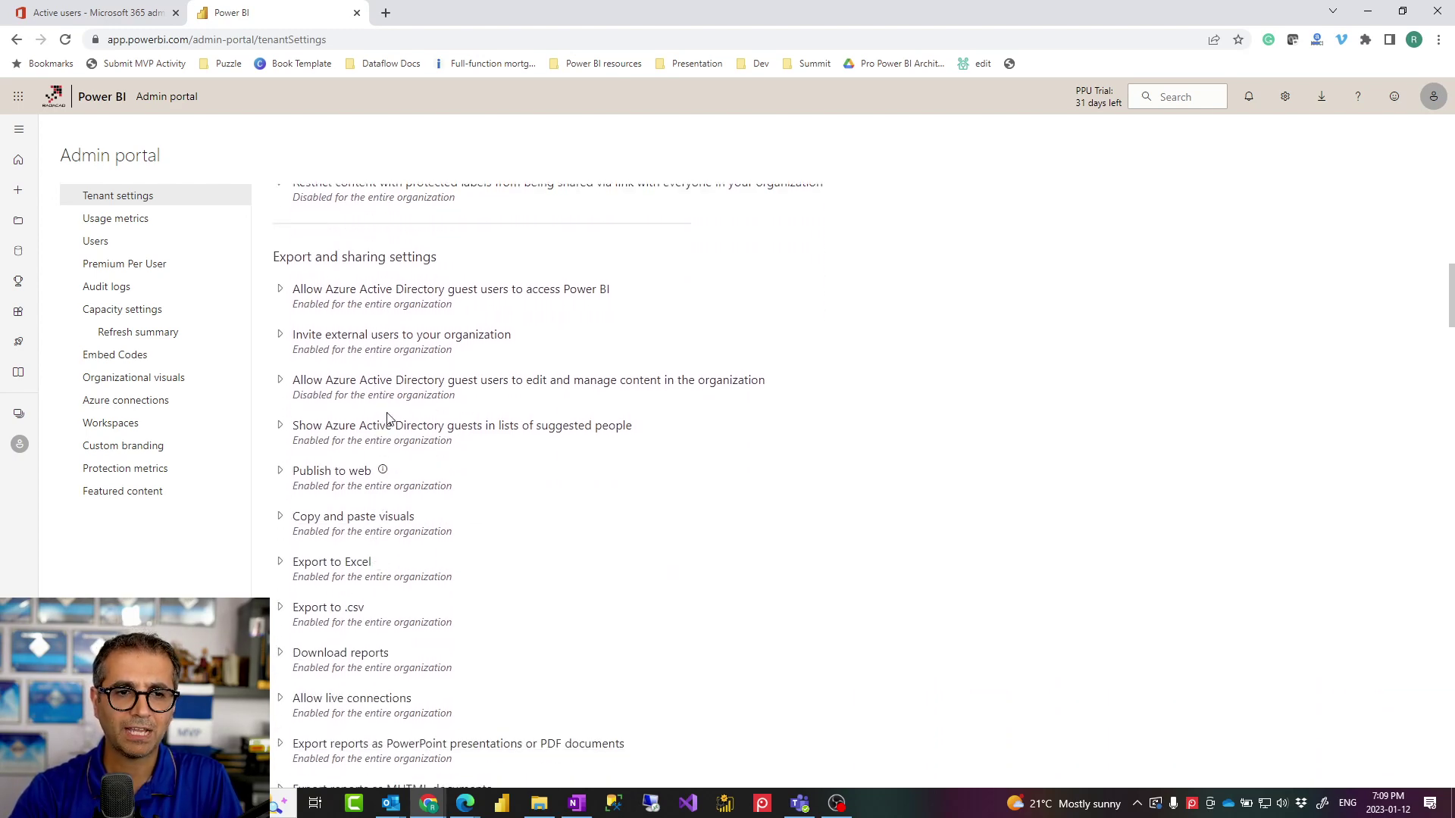
pyautogui.scroll(-5, 383, 405)
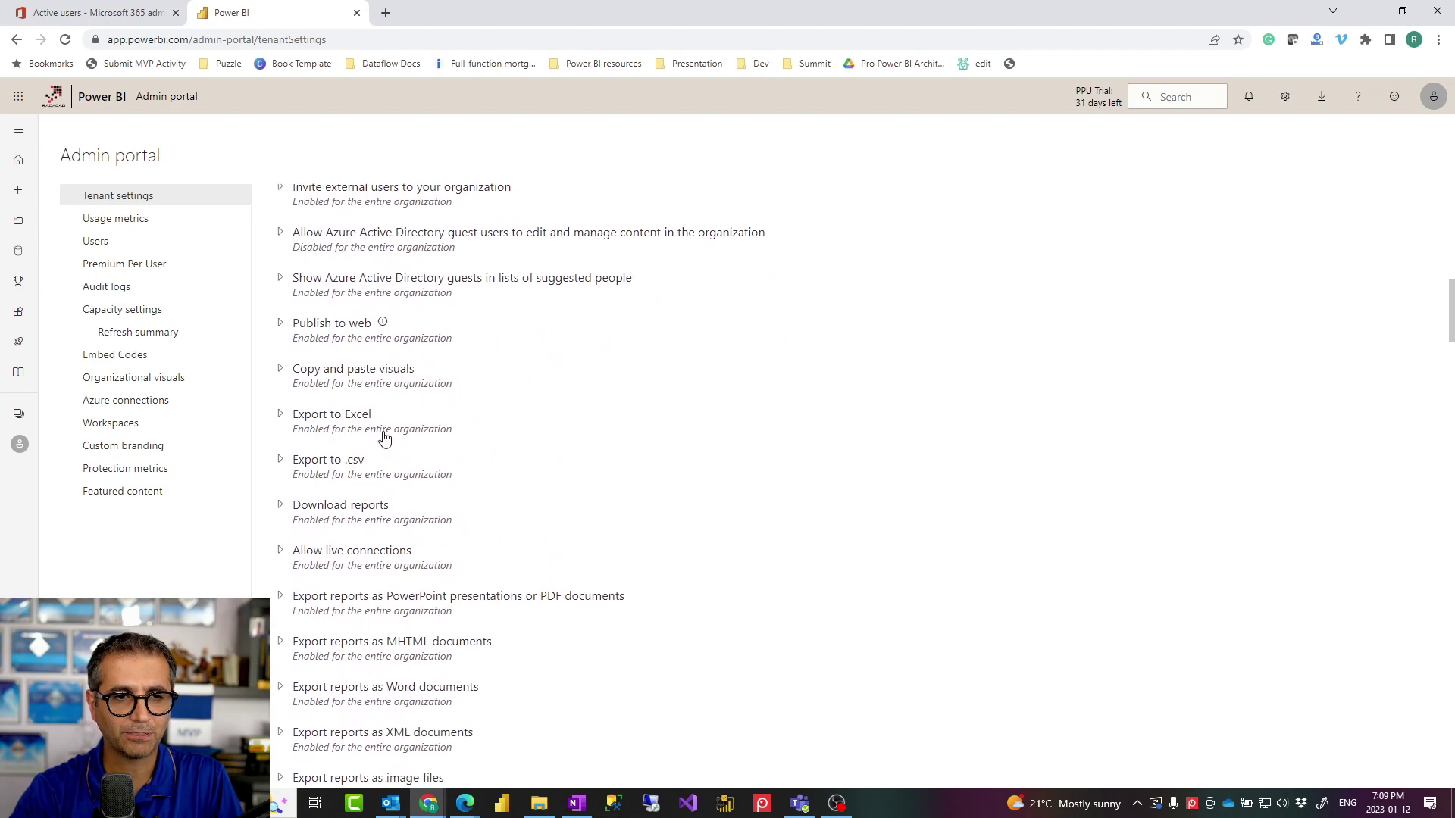
pyautogui.scroll(-3, 396, 484)
pyautogui.scroll(8, 397, 485)
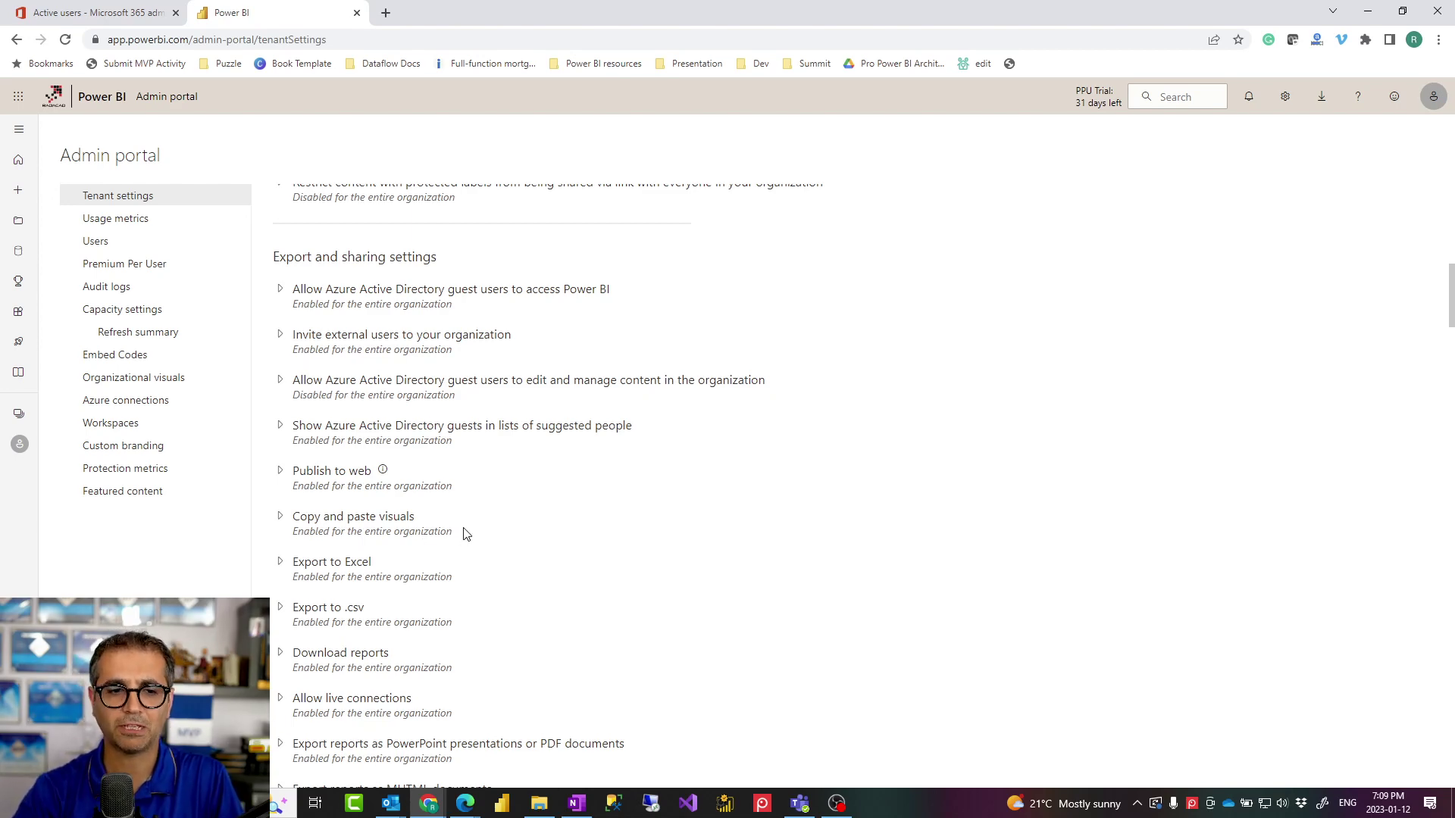
pyautogui.scroll(-3, 465, 534)
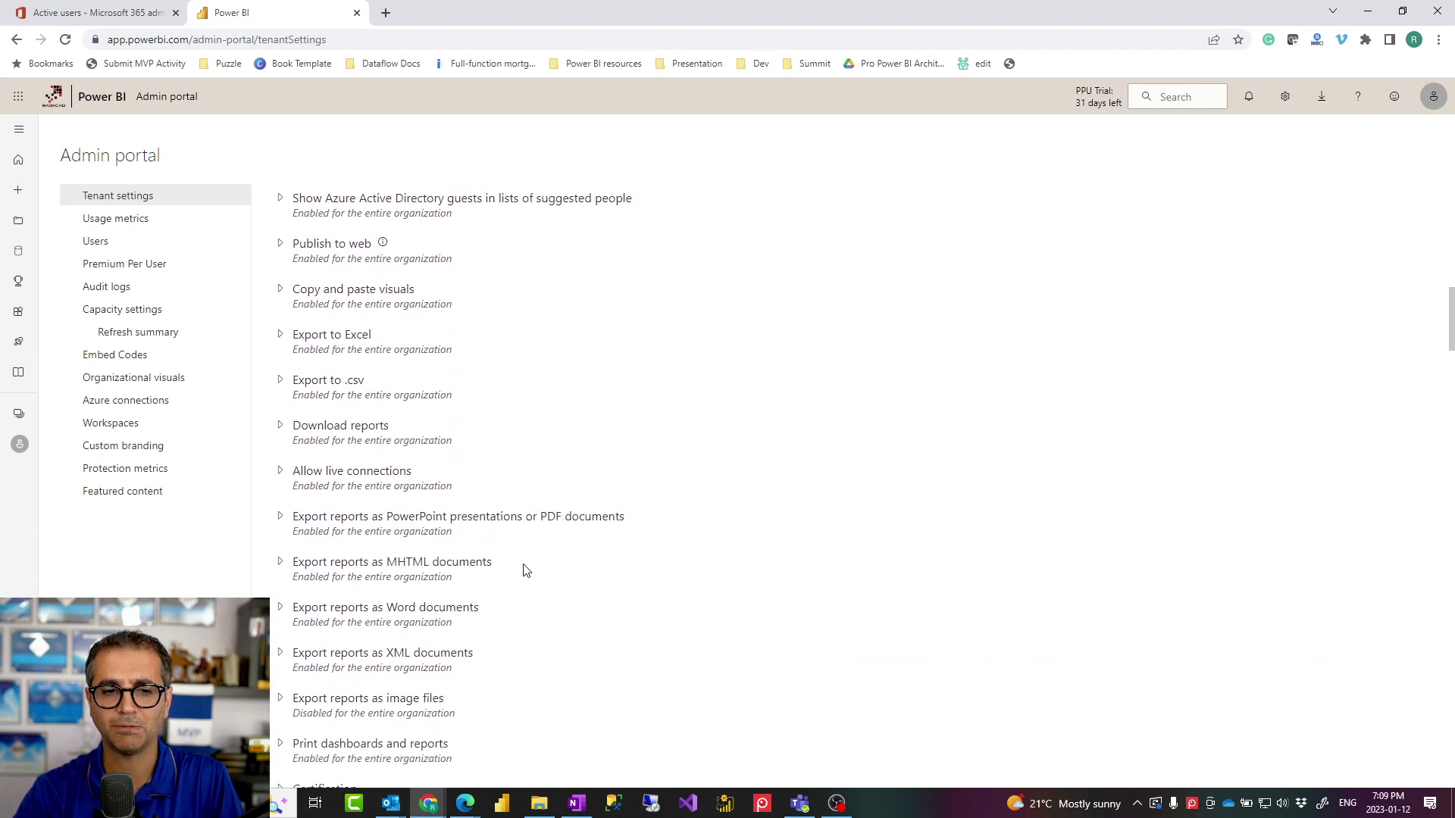
pyautogui.scroll(3, 526, 570)
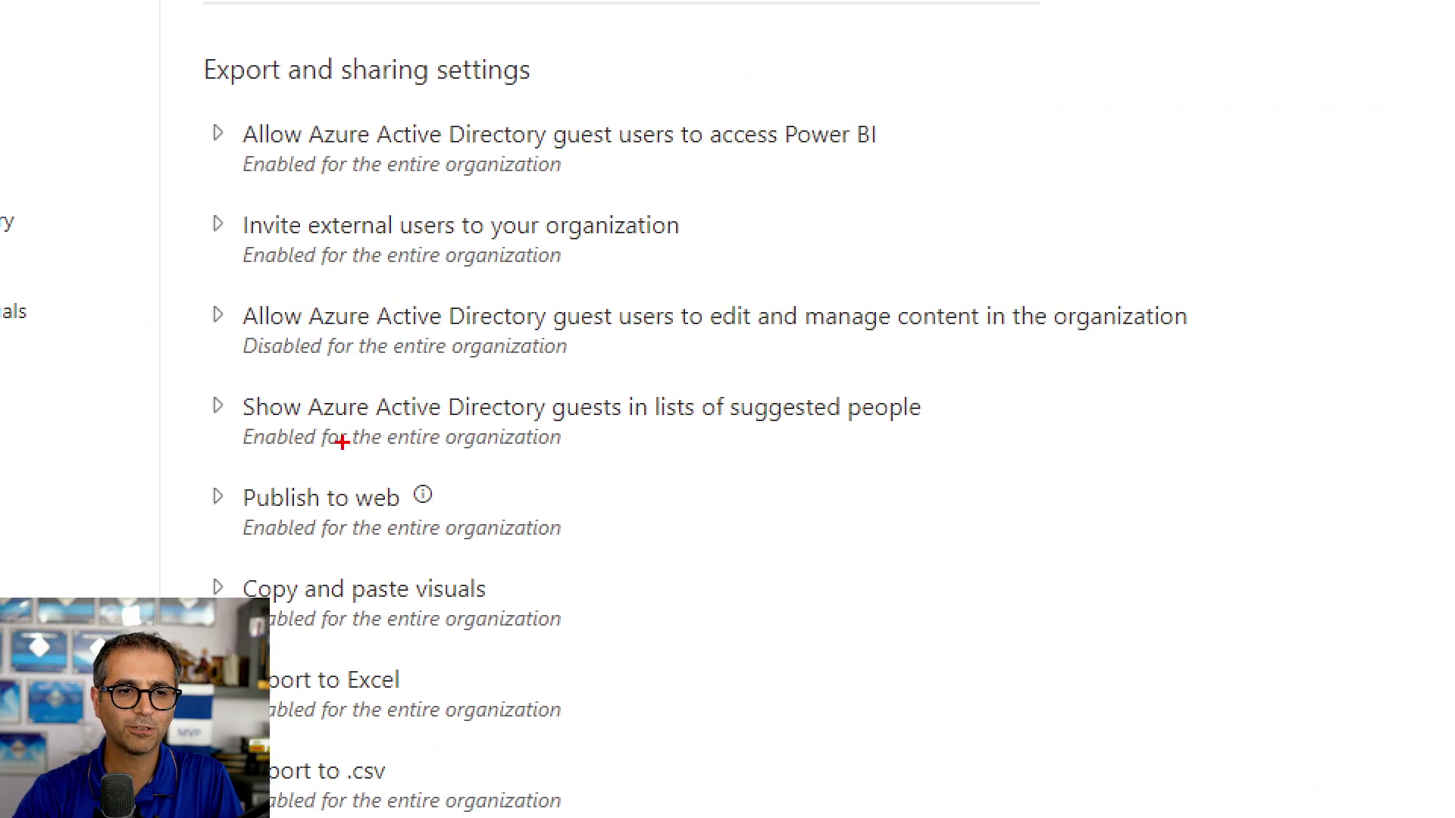
pyautogui.moveTo(183, 96)
pyautogui.mouseDown()
pyautogui.moveTo(952, 384)
pyautogui.moveTo(1322, 449)
pyautogui.moveTo(1321, 464)
pyautogui.mouseUp()
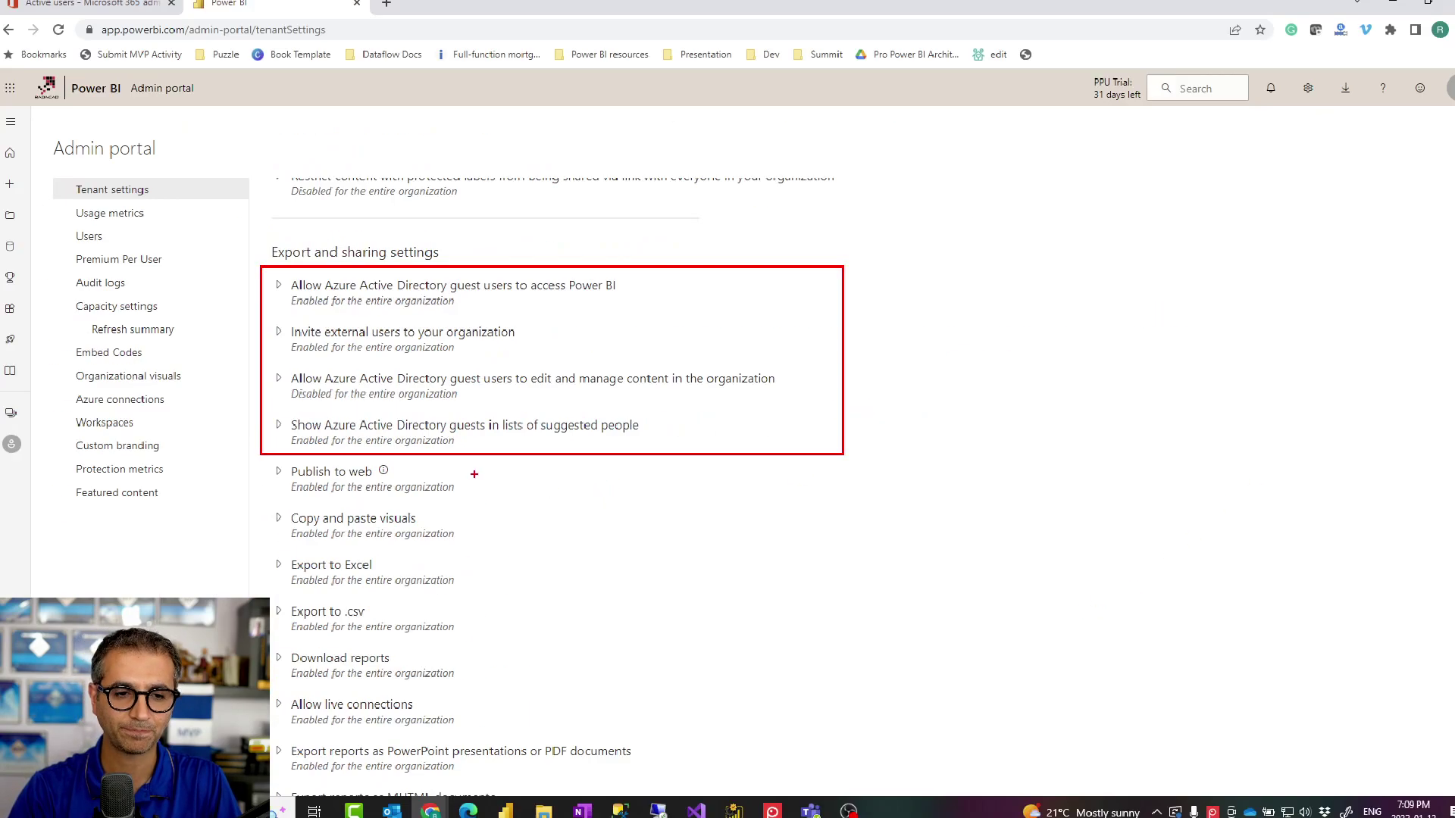
# Examine the Publish to web setting's description, embed code choices and Apply to options, and collapse it
pyautogui.click(279, 477)
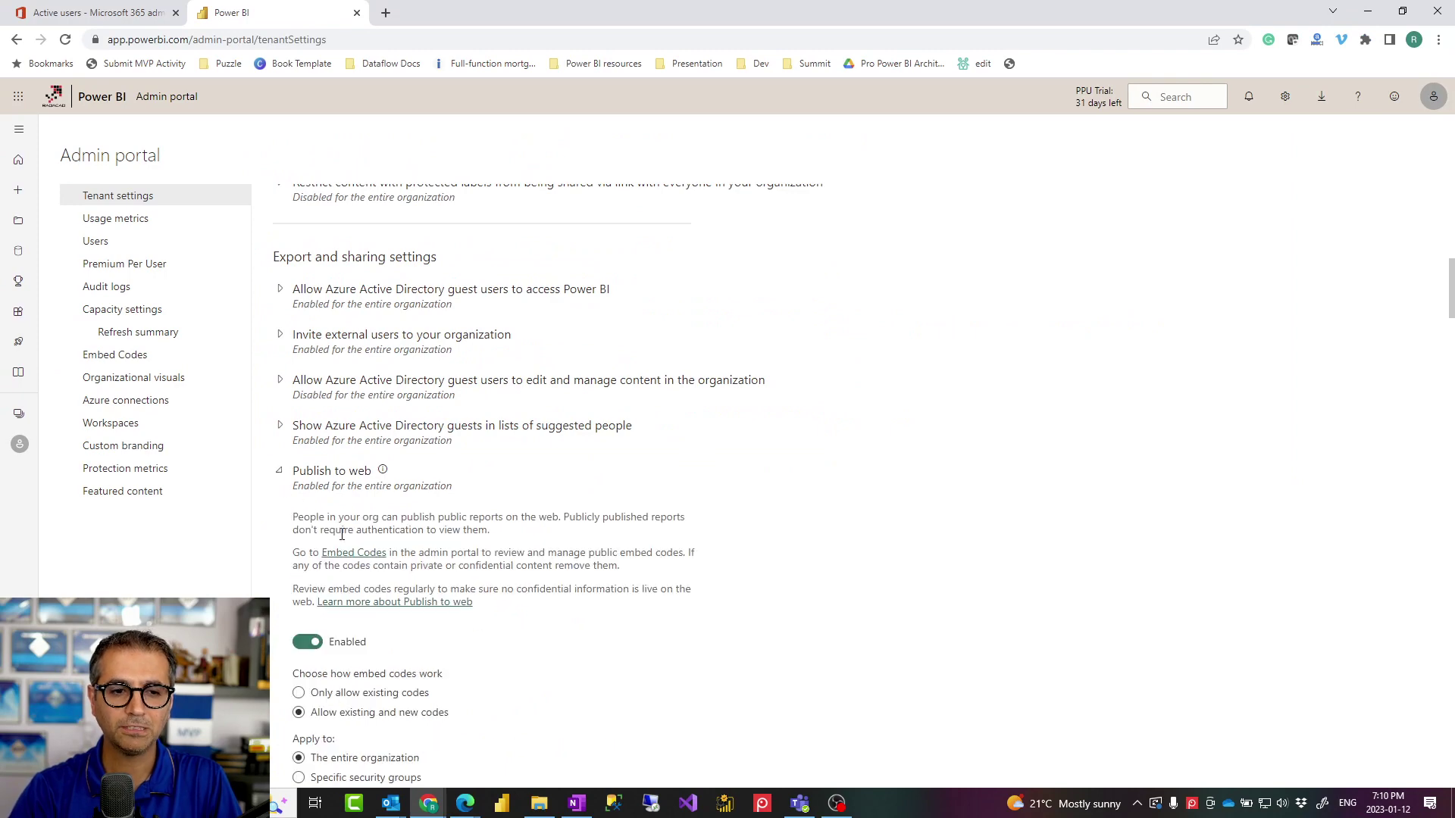
pyautogui.scroll(-2, 350, 565)
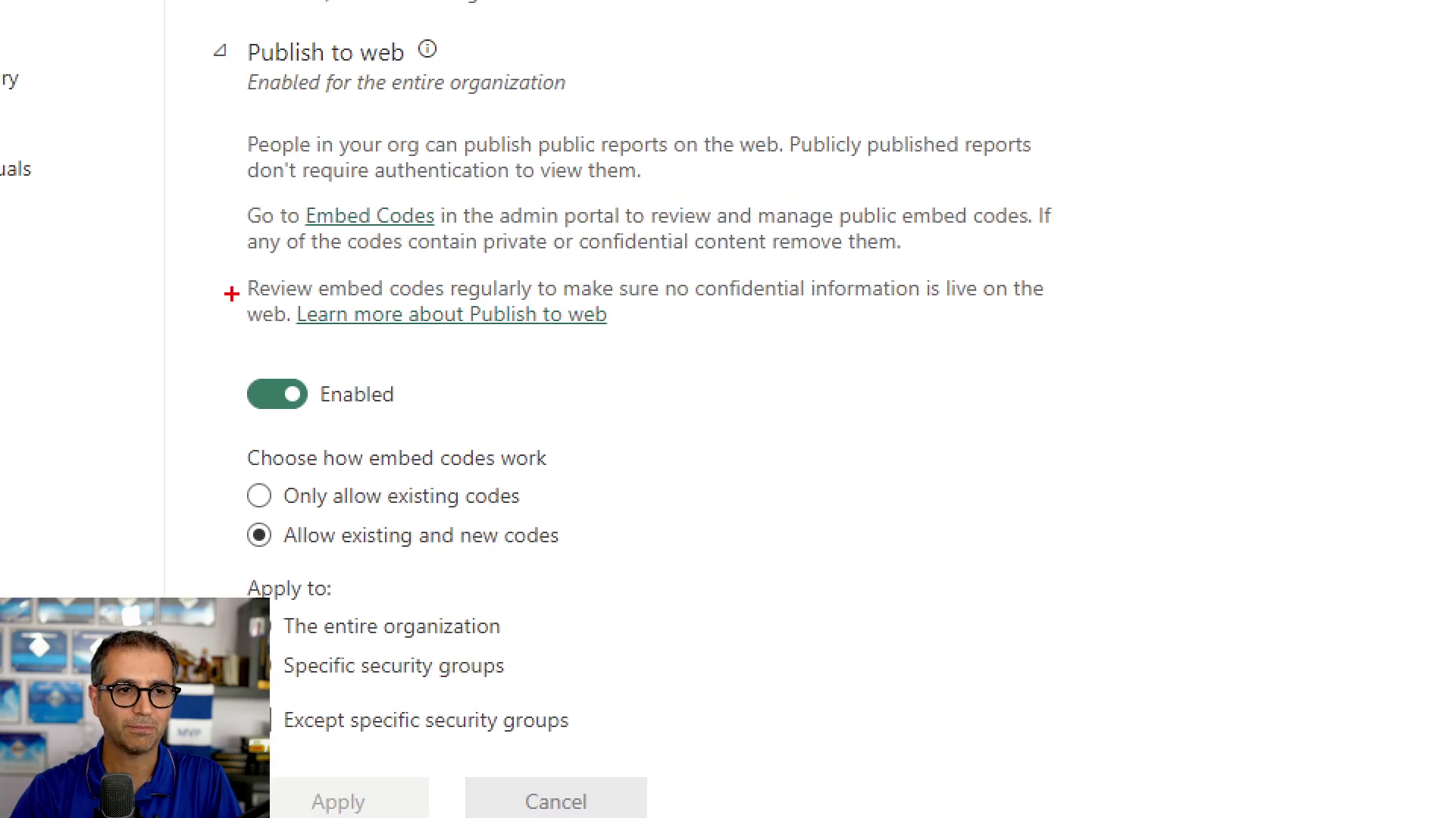
pyautogui.moveTo(184, 25)
pyautogui.mouseDown()
pyautogui.moveTo(517, 556)
pyautogui.moveTo(1026, 792)
pyautogui.moveTo(1157, 777)
pyautogui.mouseUp()
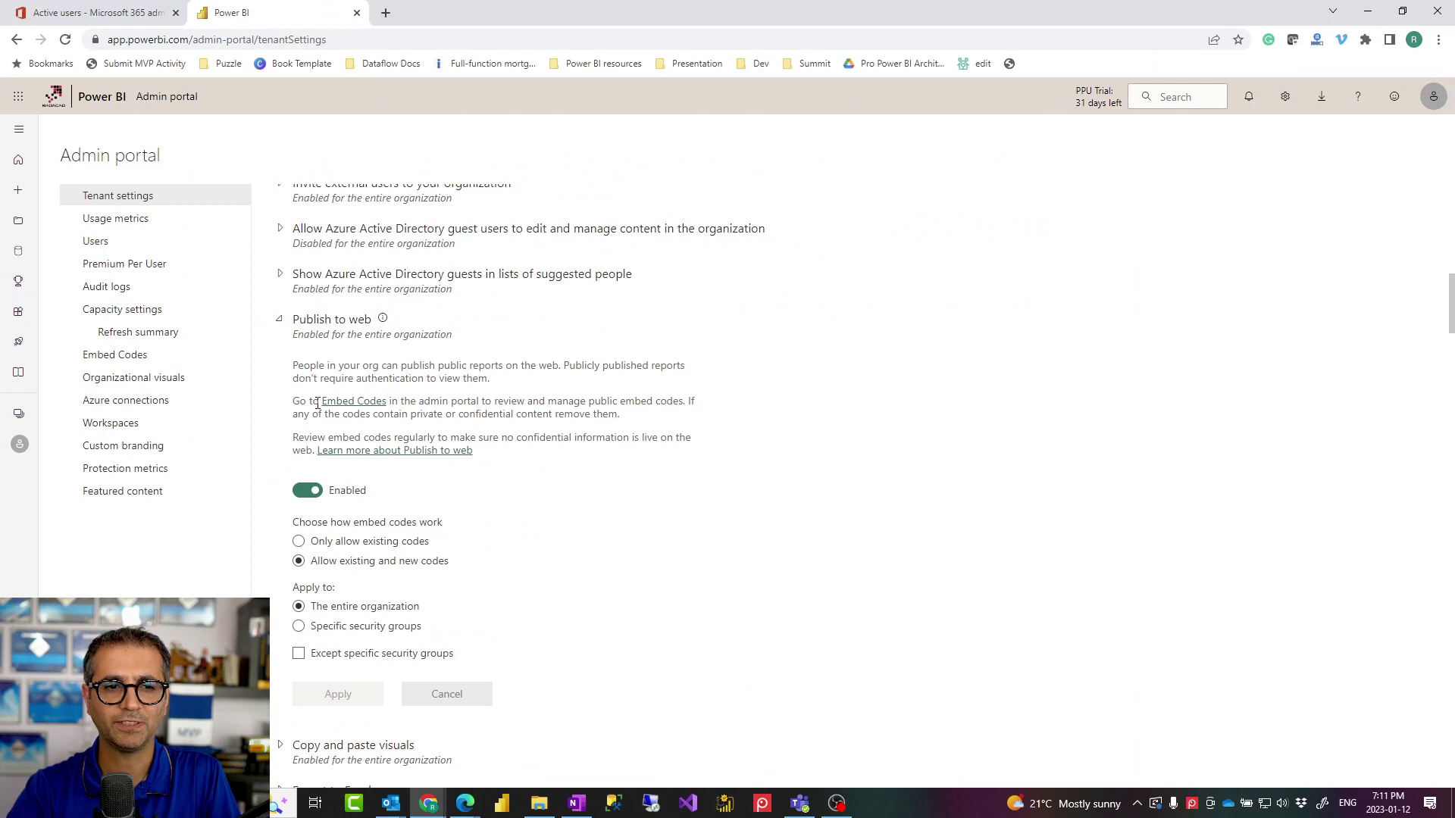
pyautogui.click(277, 328)
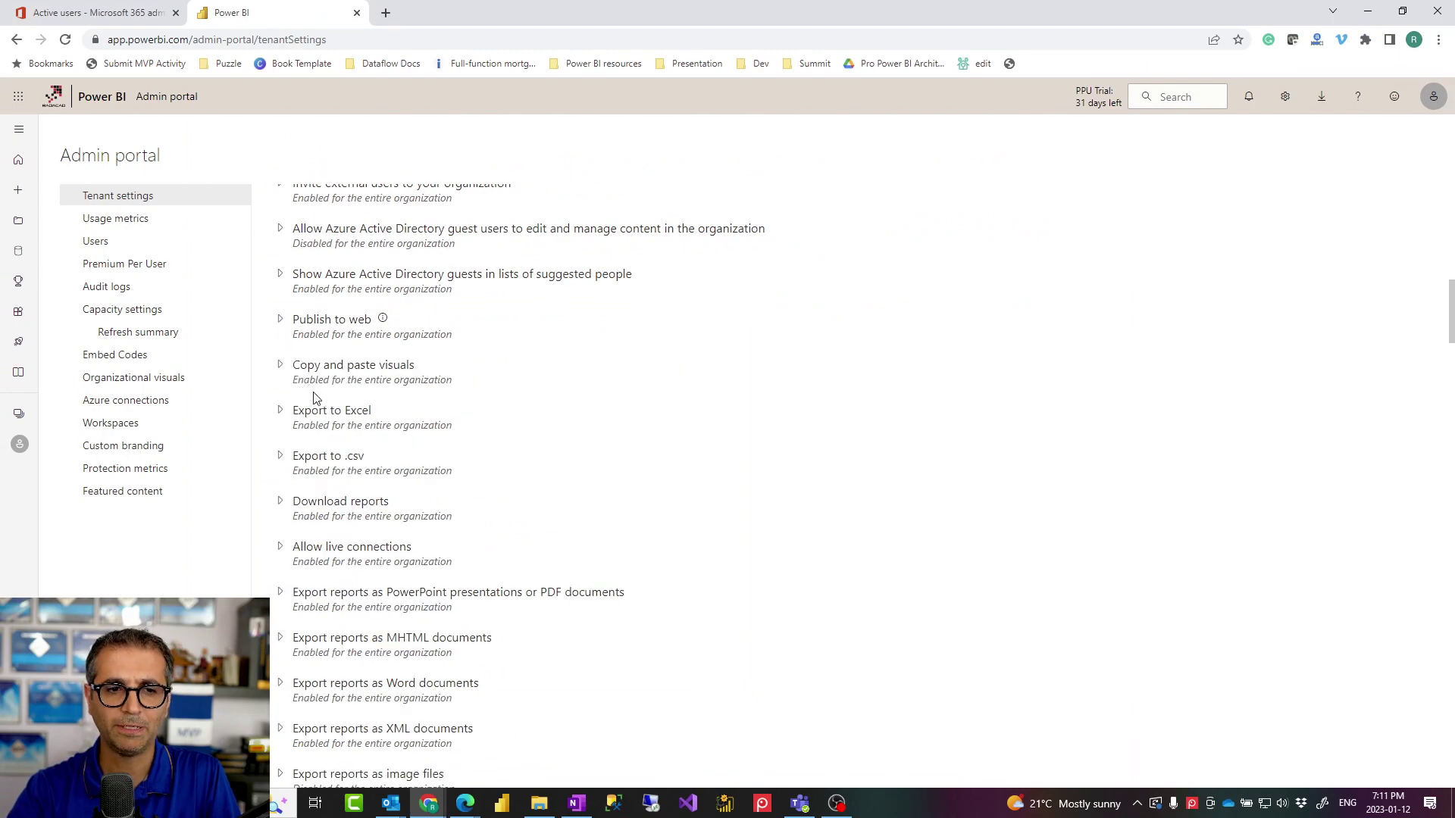
# Review the remaining Export and sharing settings from Copy and paste visuals through external data sharing, focusing on Allow DirectQuery connections to Power BI datasets
pyautogui.scroll(-1, 315, 399)
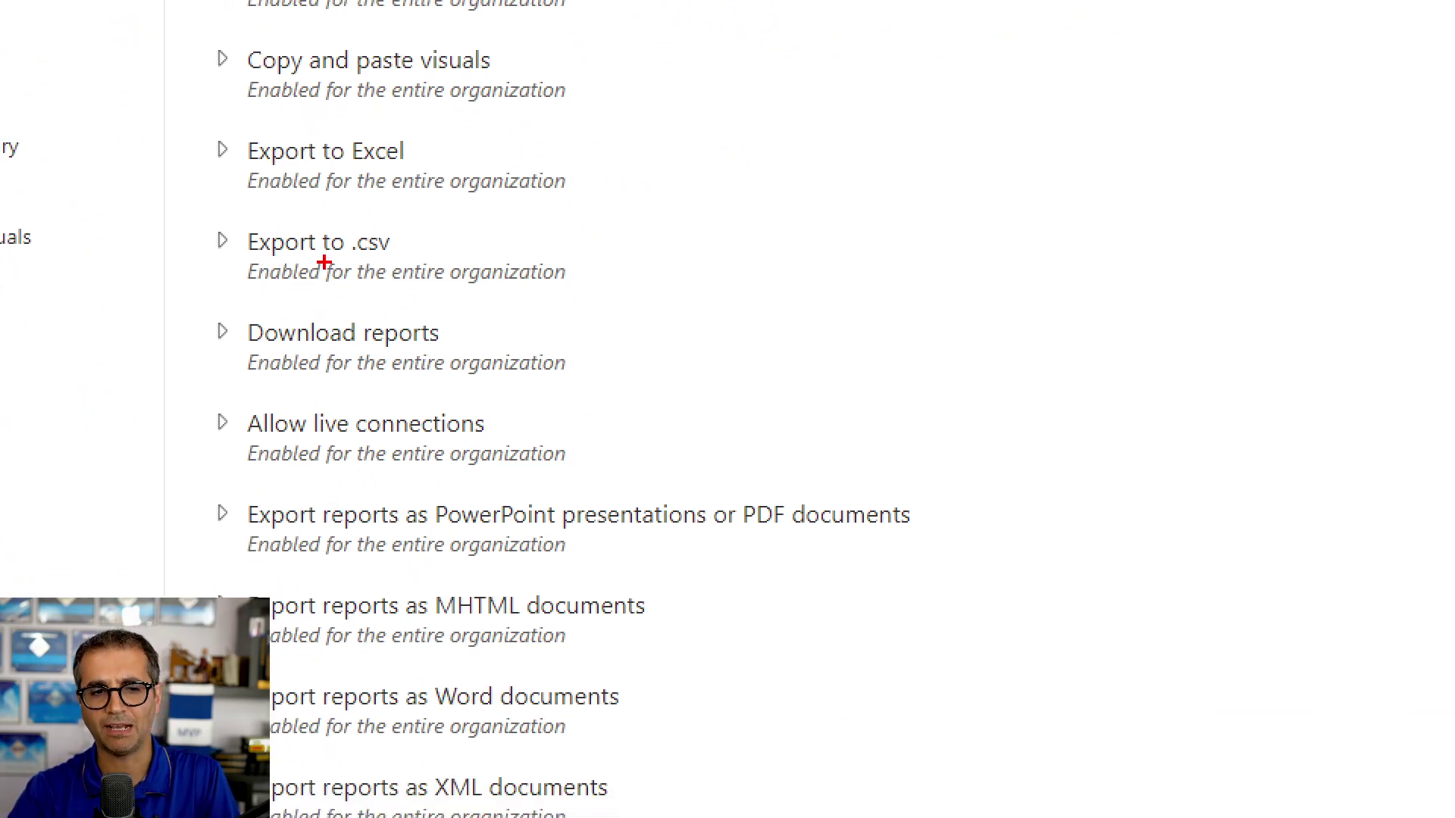
pyautogui.scroll(-1, 329, 486)
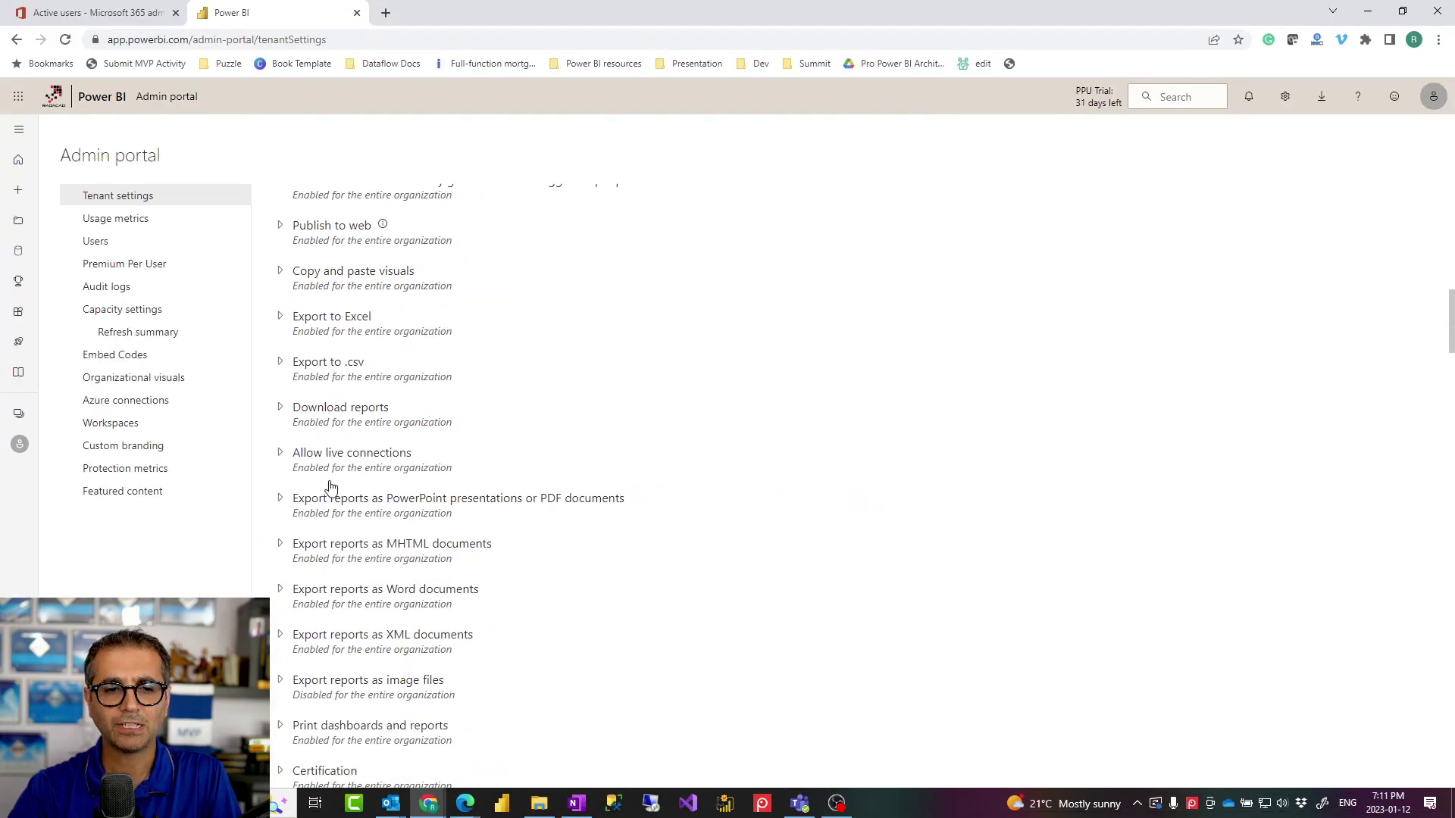
pyautogui.scroll(-2, 330, 486)
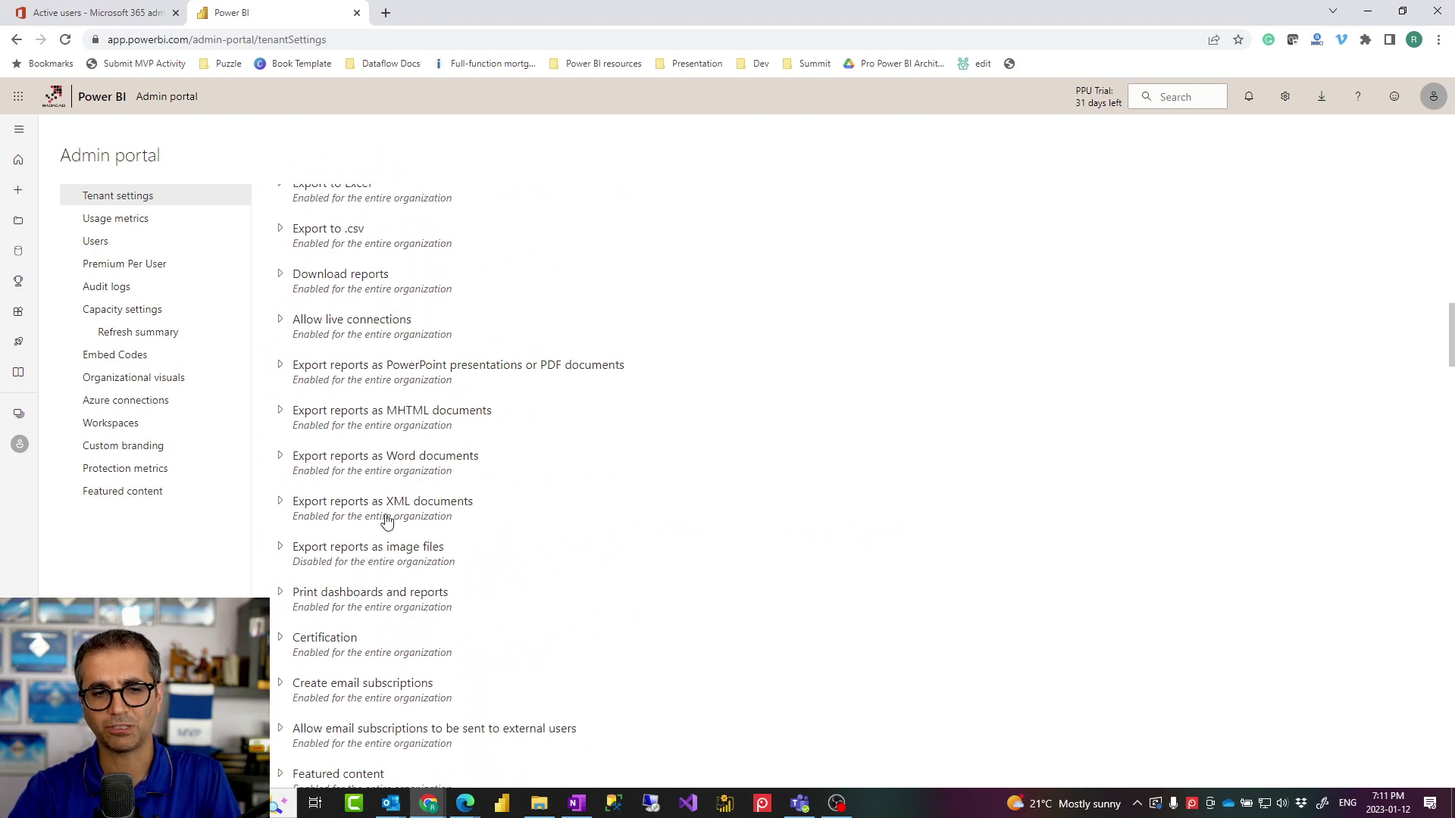
pyautogui.scroll(-1, 557, 479)
pyautogui.scroll(-1, 557, 479)
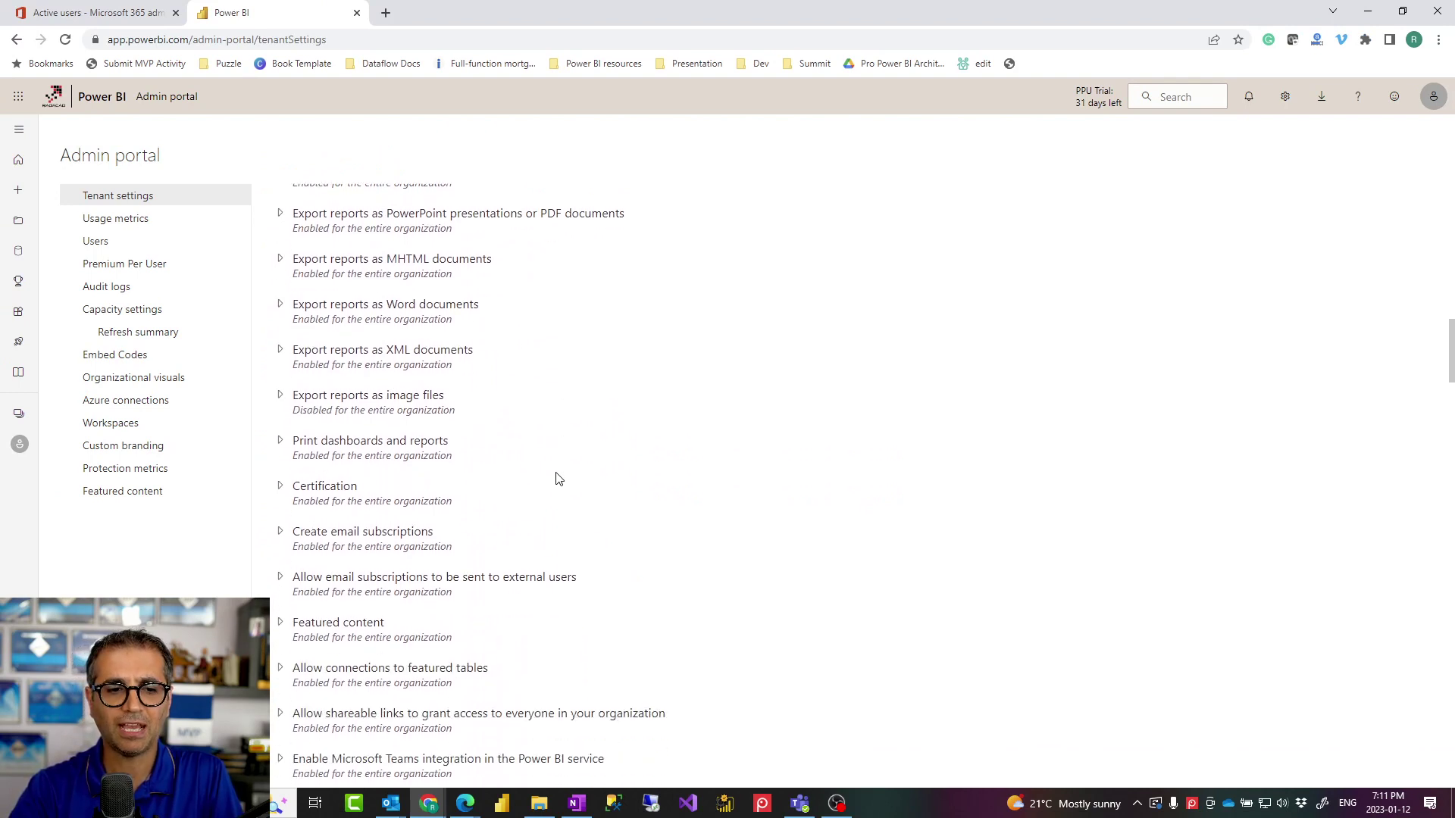
pyautogui.scroll(-2, 557, 479)
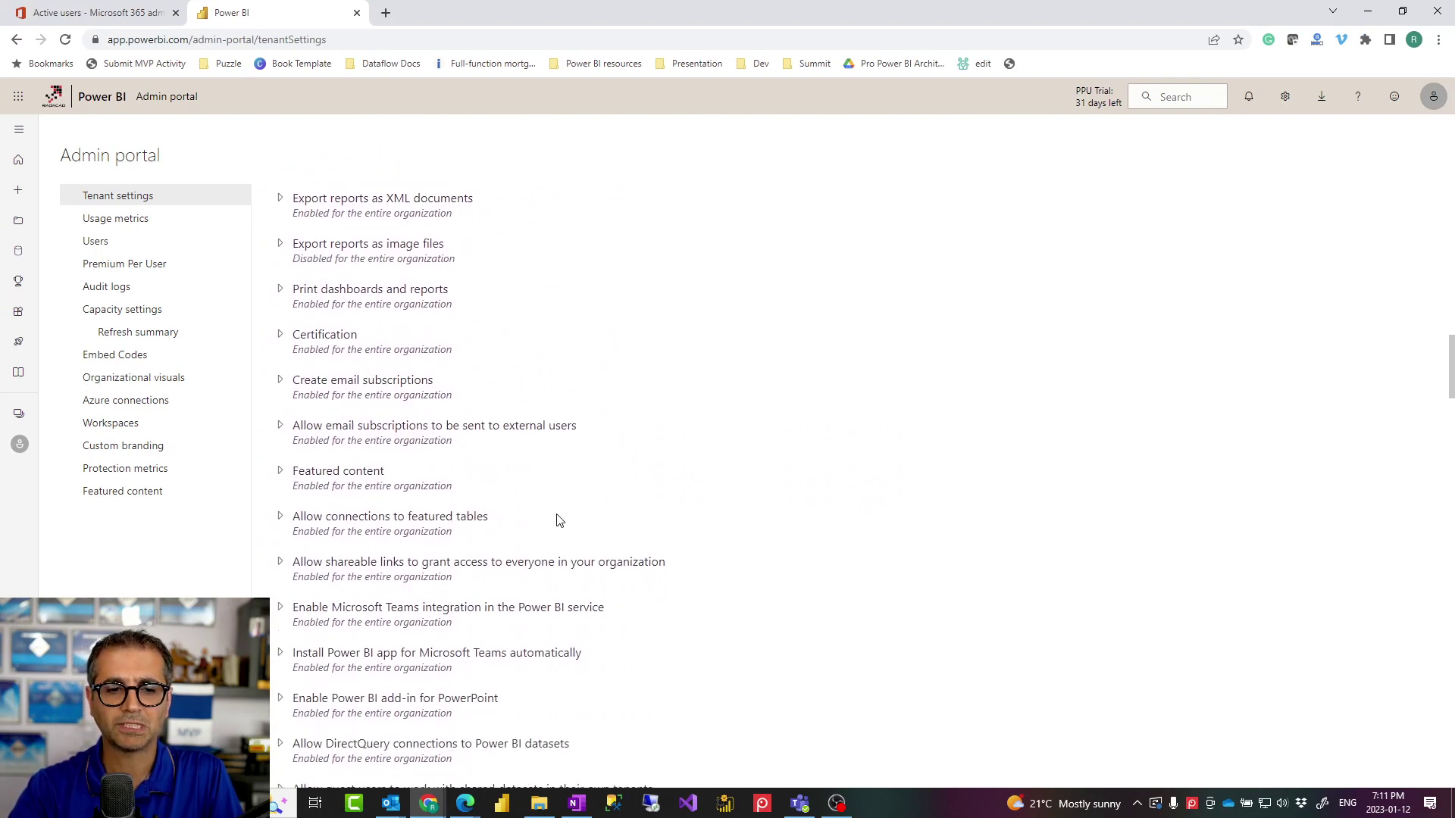
pyautogui.scroll(-1, 560, 522)
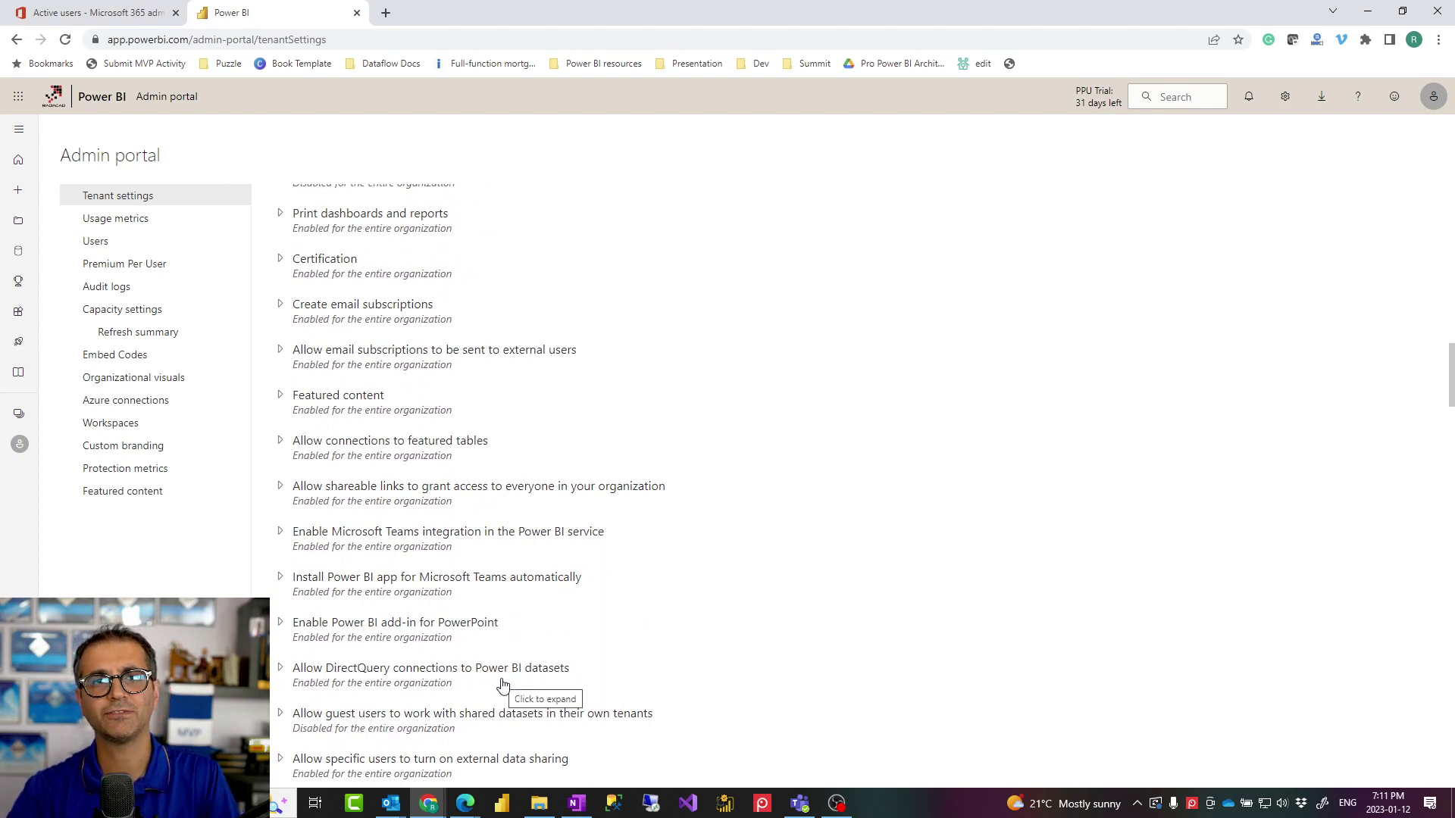
pyautogui.scroll(-1, 497, 674)
pyautogui.scroll(-1, 489, 664)
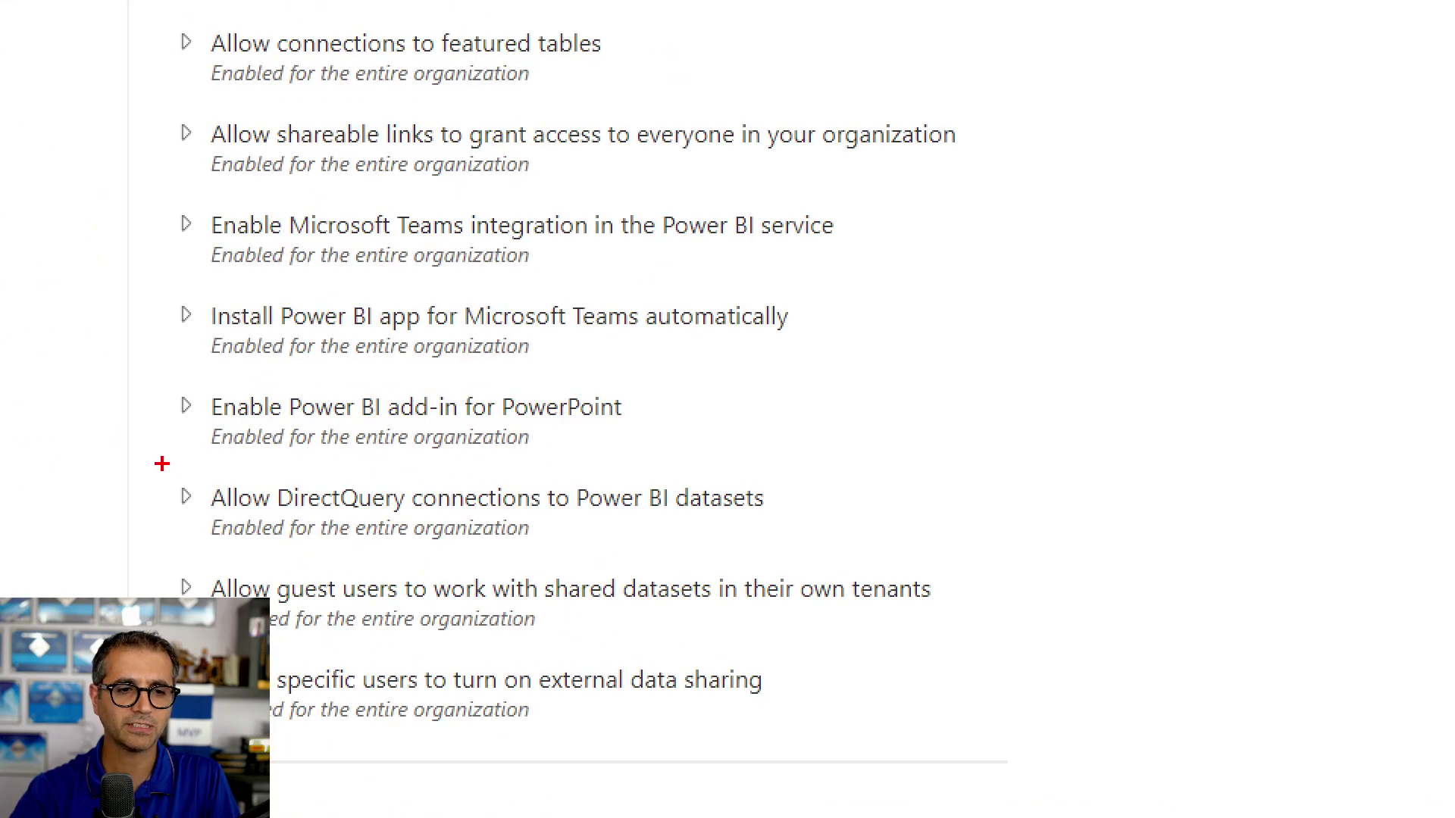
pyautogui.moveTo(159, 465)
pyautogui.mouseDown()
pyautogui.moveTo(948, 607)
pyautogui.moveTo(824, 555)
pyautogui.mouseUp()
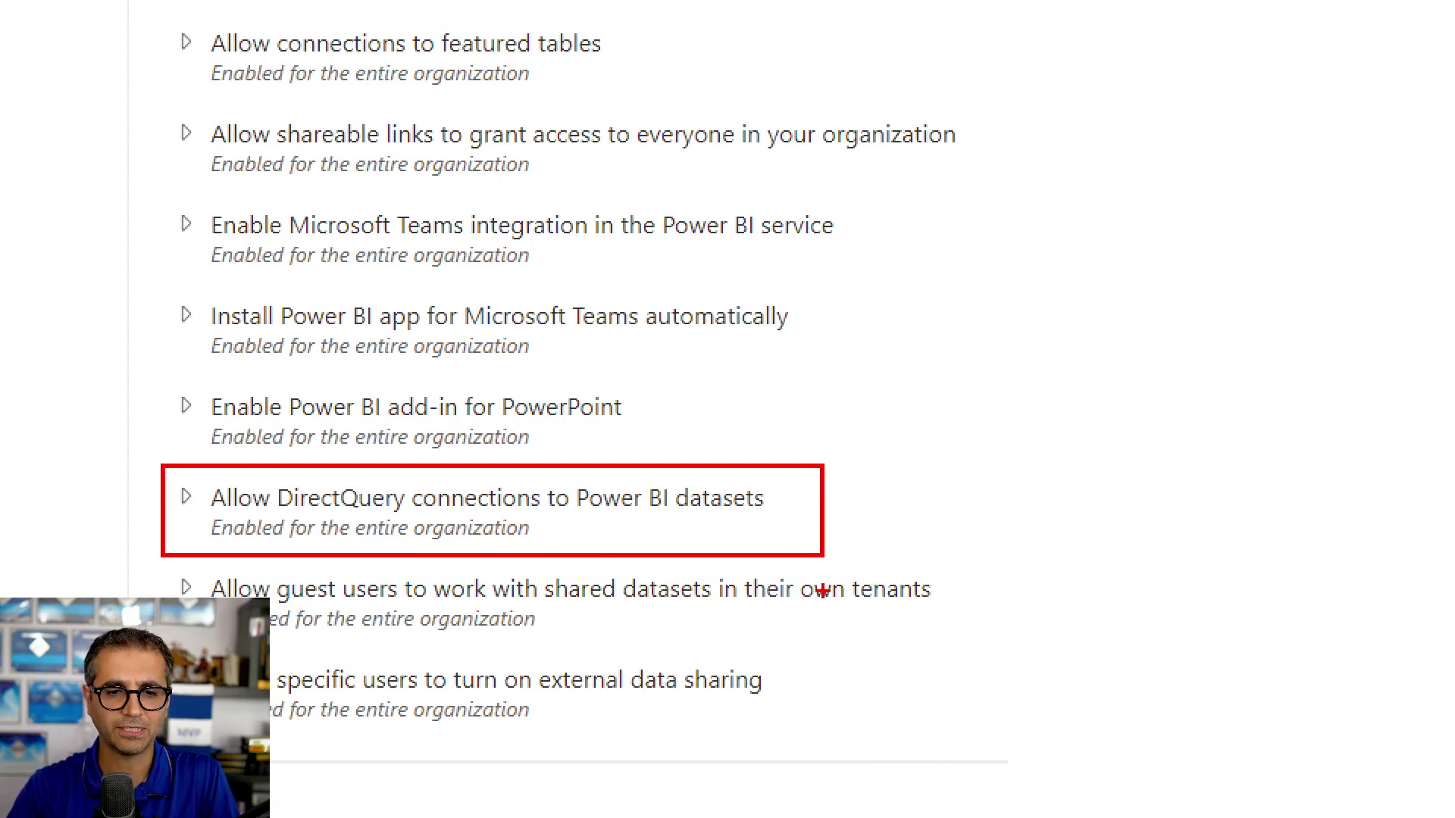
pyautogui.press('Escape')
# Examine the Certification setting's description, documentation URL field and Apply to options, and collapse it
pyautogui.scroll(3, 453, 528)
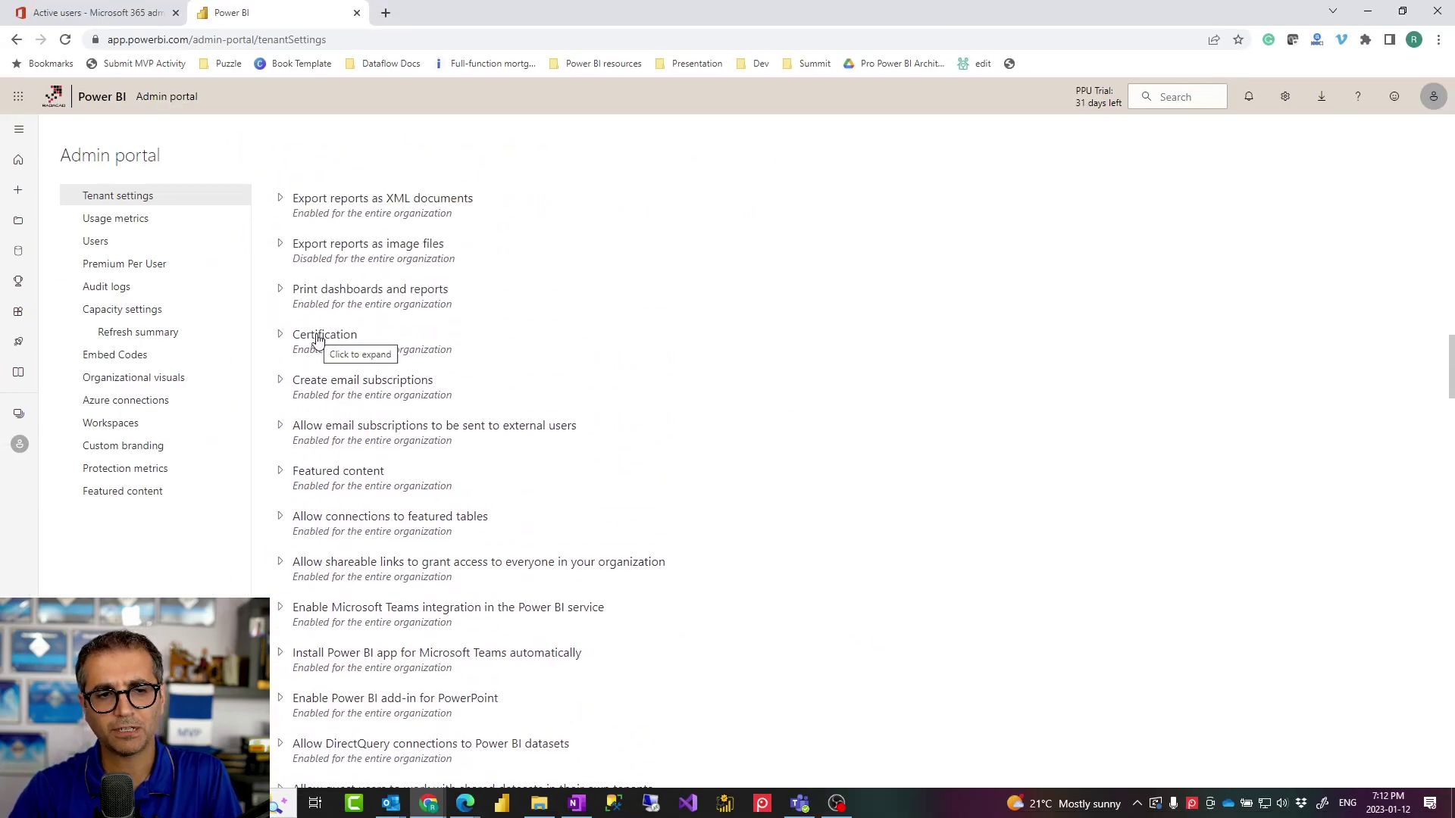
pyautogui.click(319, 338)
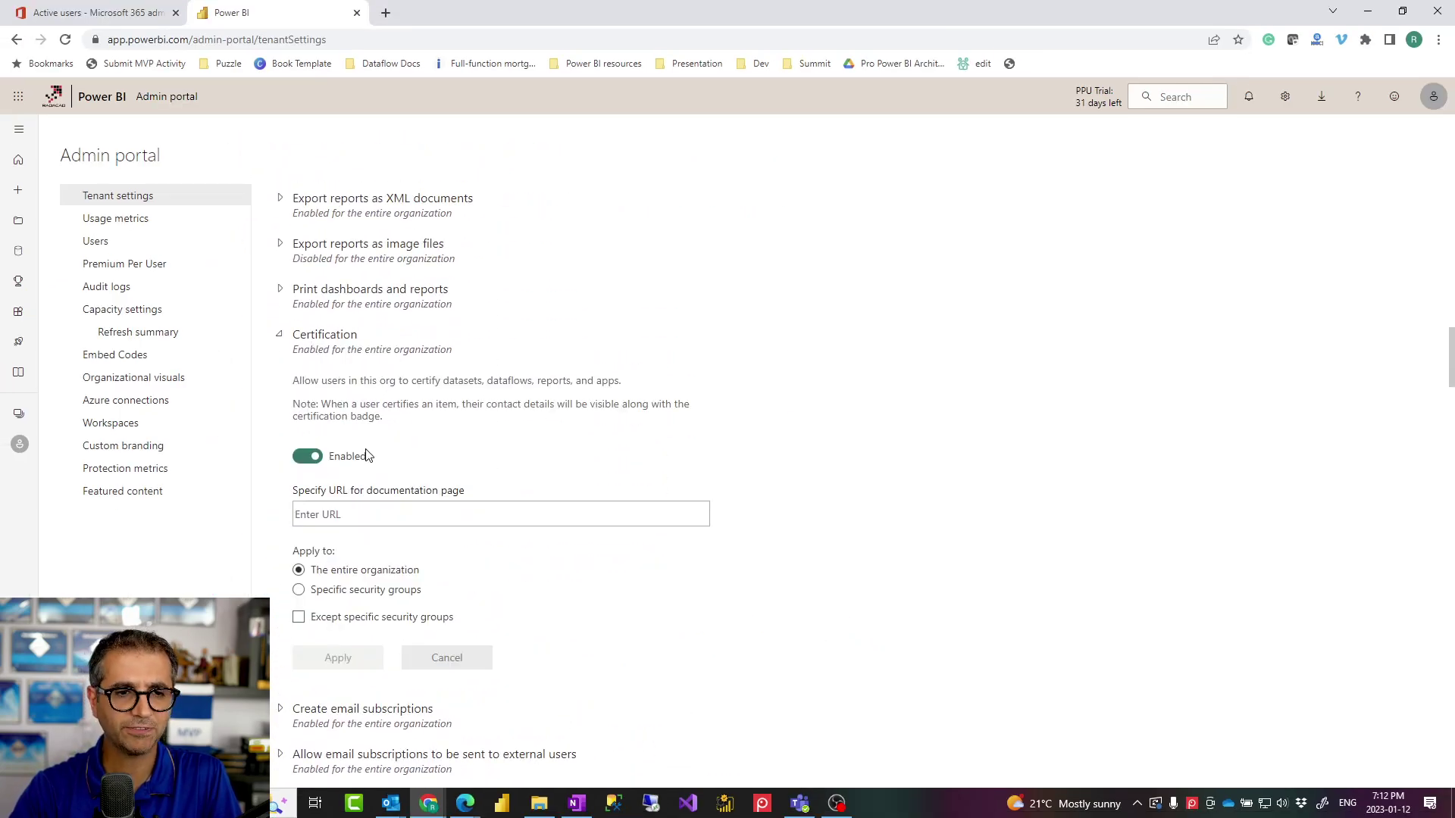
pyautogui.hotkey('ctrl', '1')
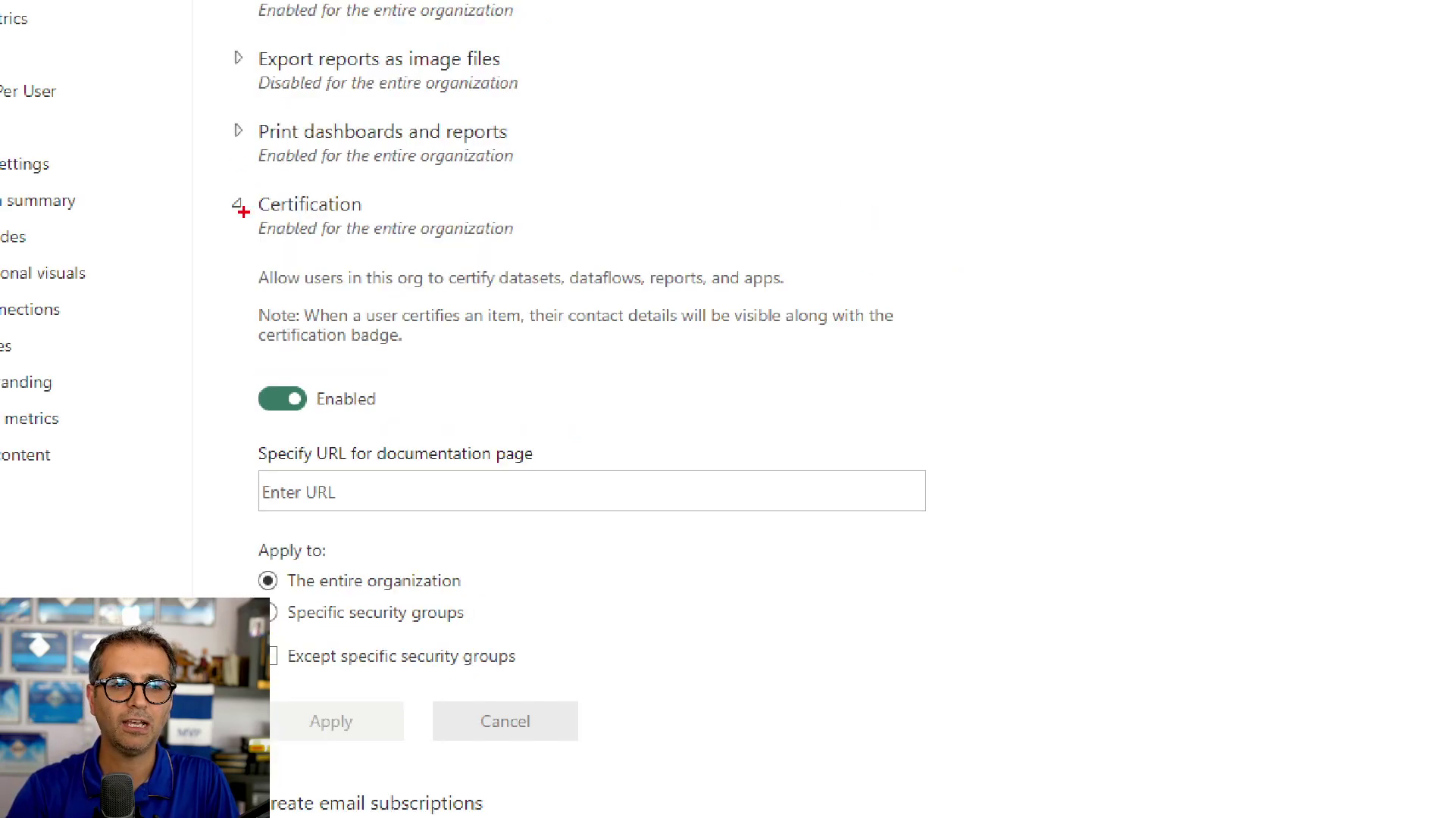
pyautogui.click(304, 359)
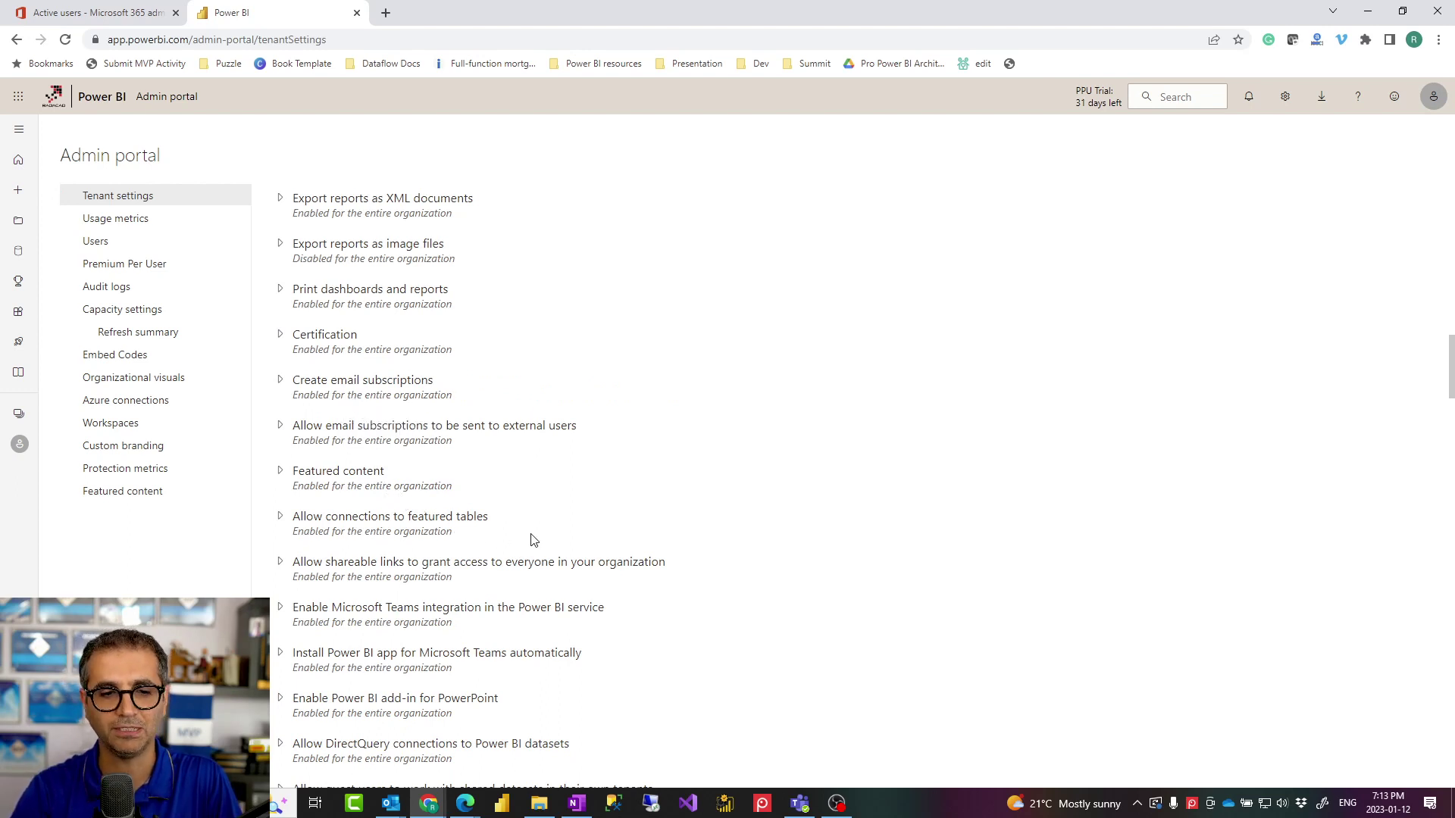
# Review the sharing settings for shareable links, Microsoft Teams integration and the Power BI add-in for PowerPoint
pyautogui.scroll(-1, 533, 539)
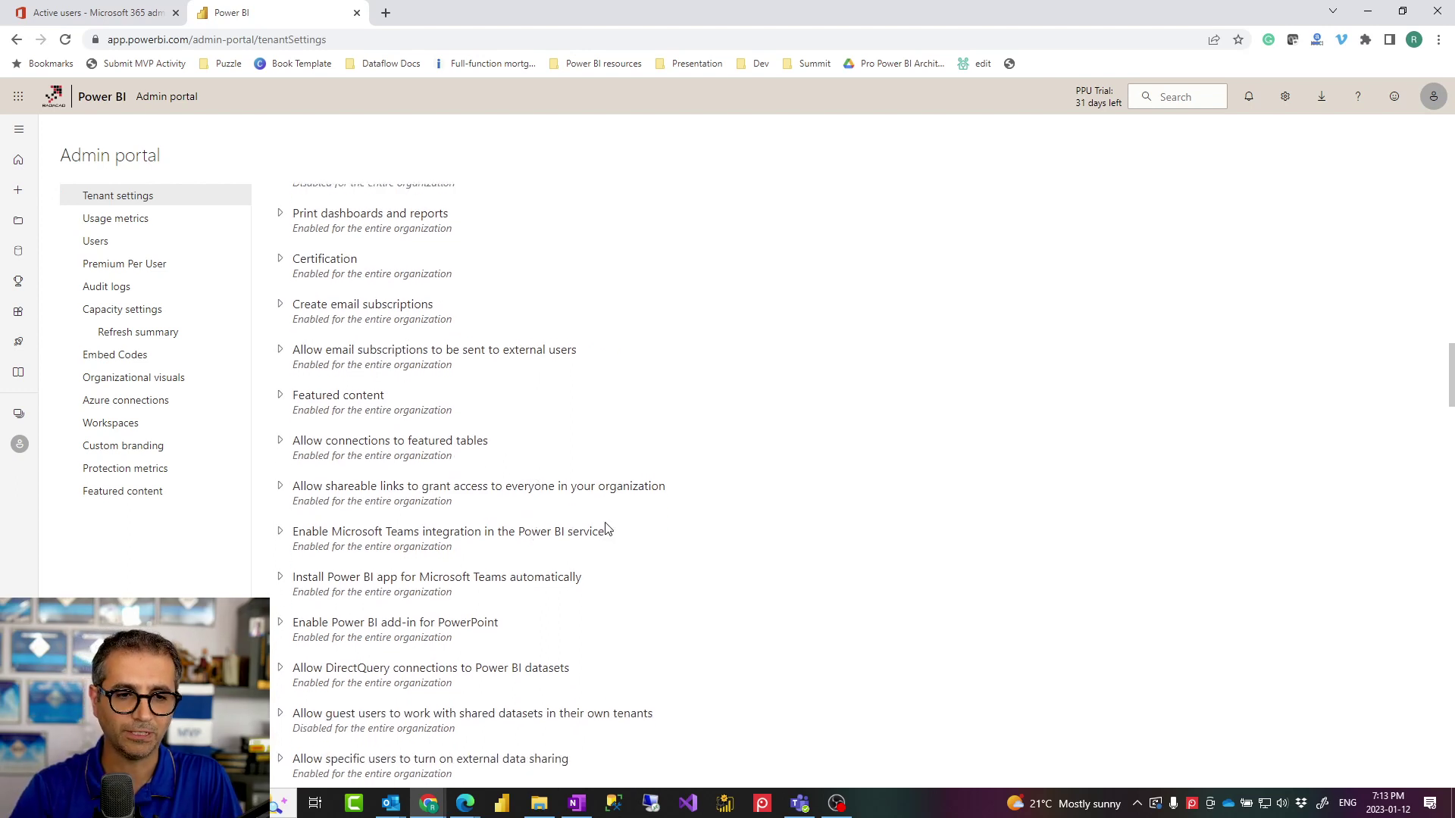
pyautogui.scroll(-1, 578, 500)
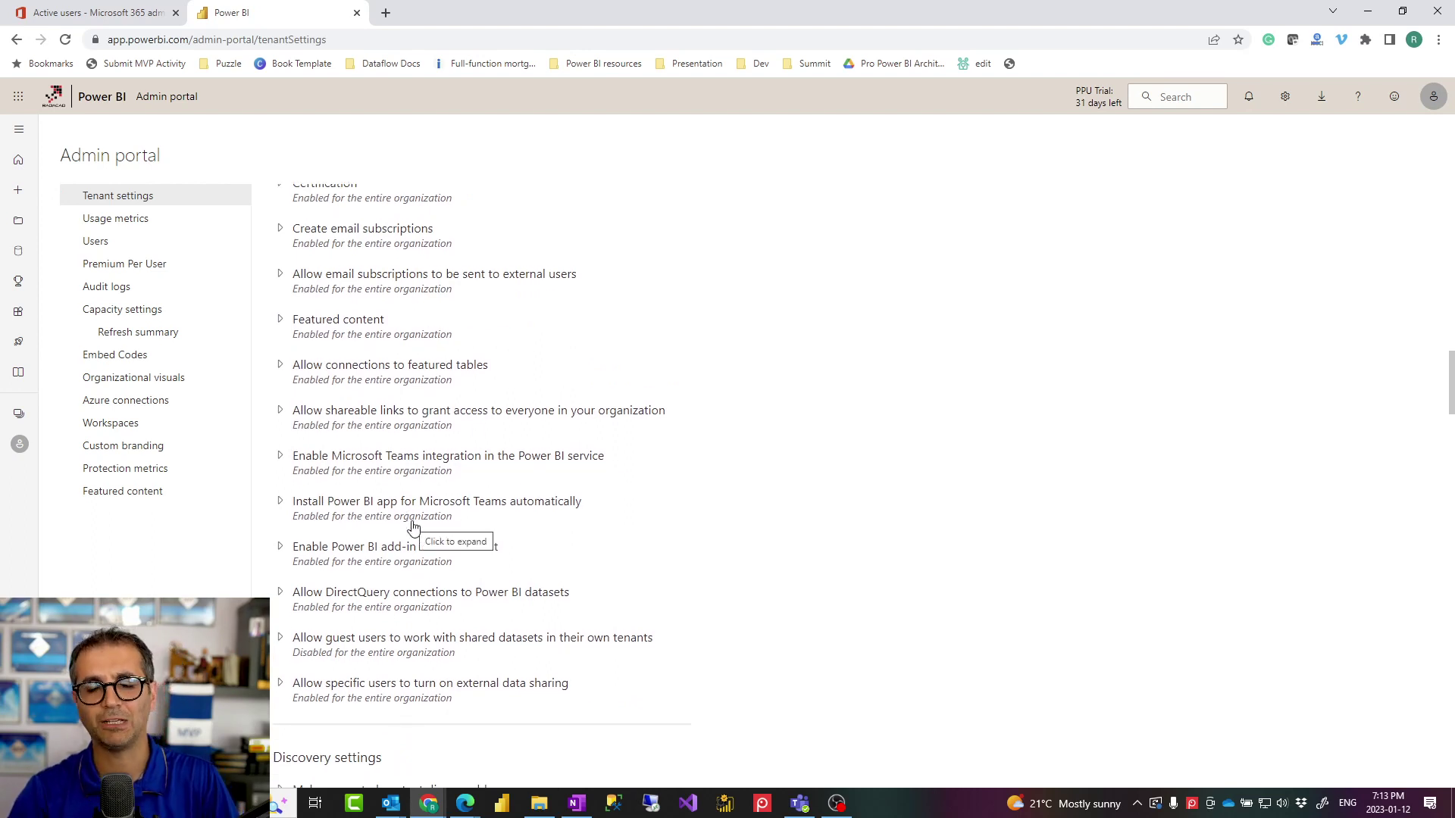
pyautogui.scroll(-1, 411, 524)
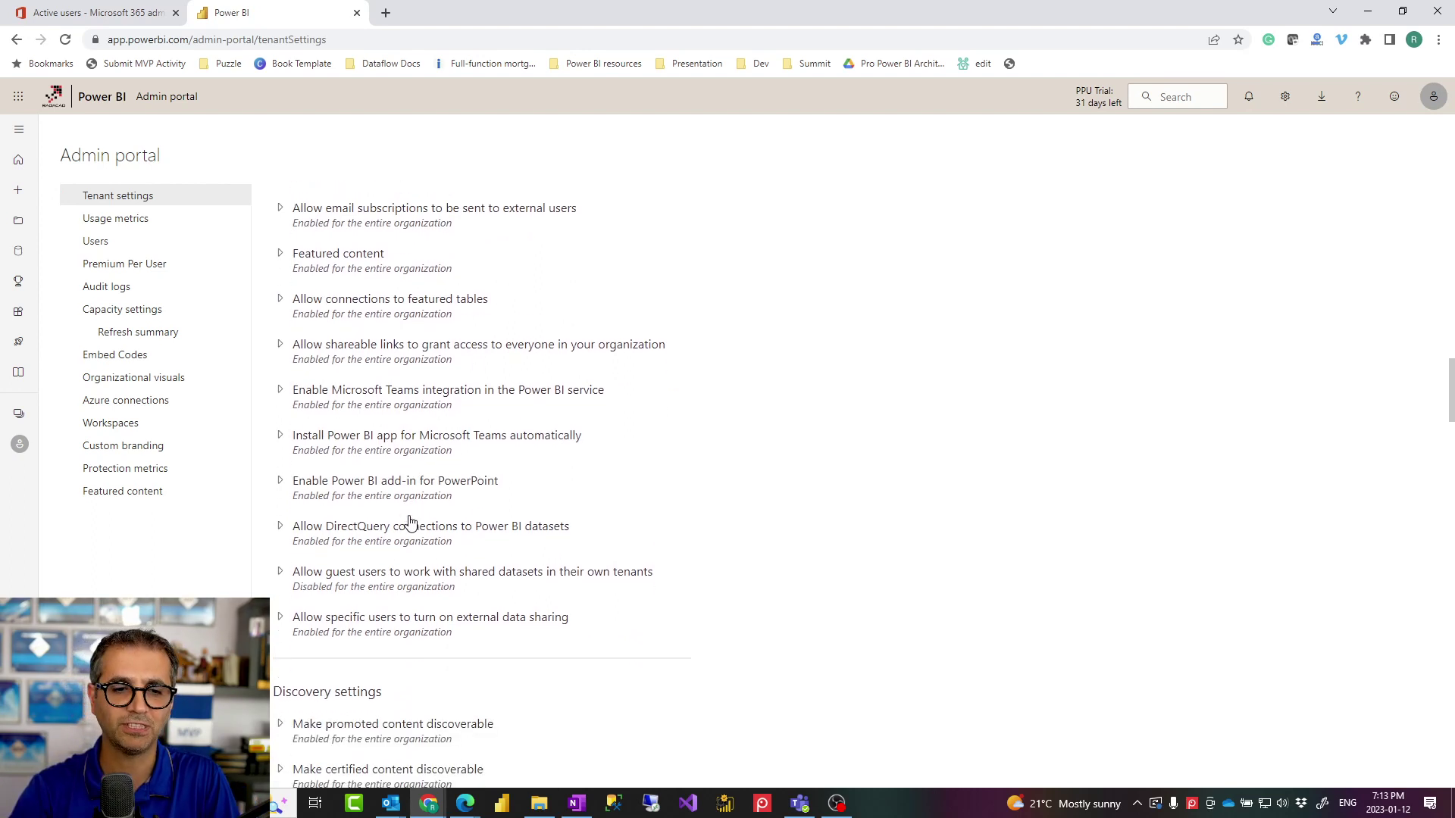
# Review the Discovery settings for promoted content, certified content and Discover content
pyautogui.scroll(-2, 417, 538)
pyautogui.scroll(-3, 530, 576)
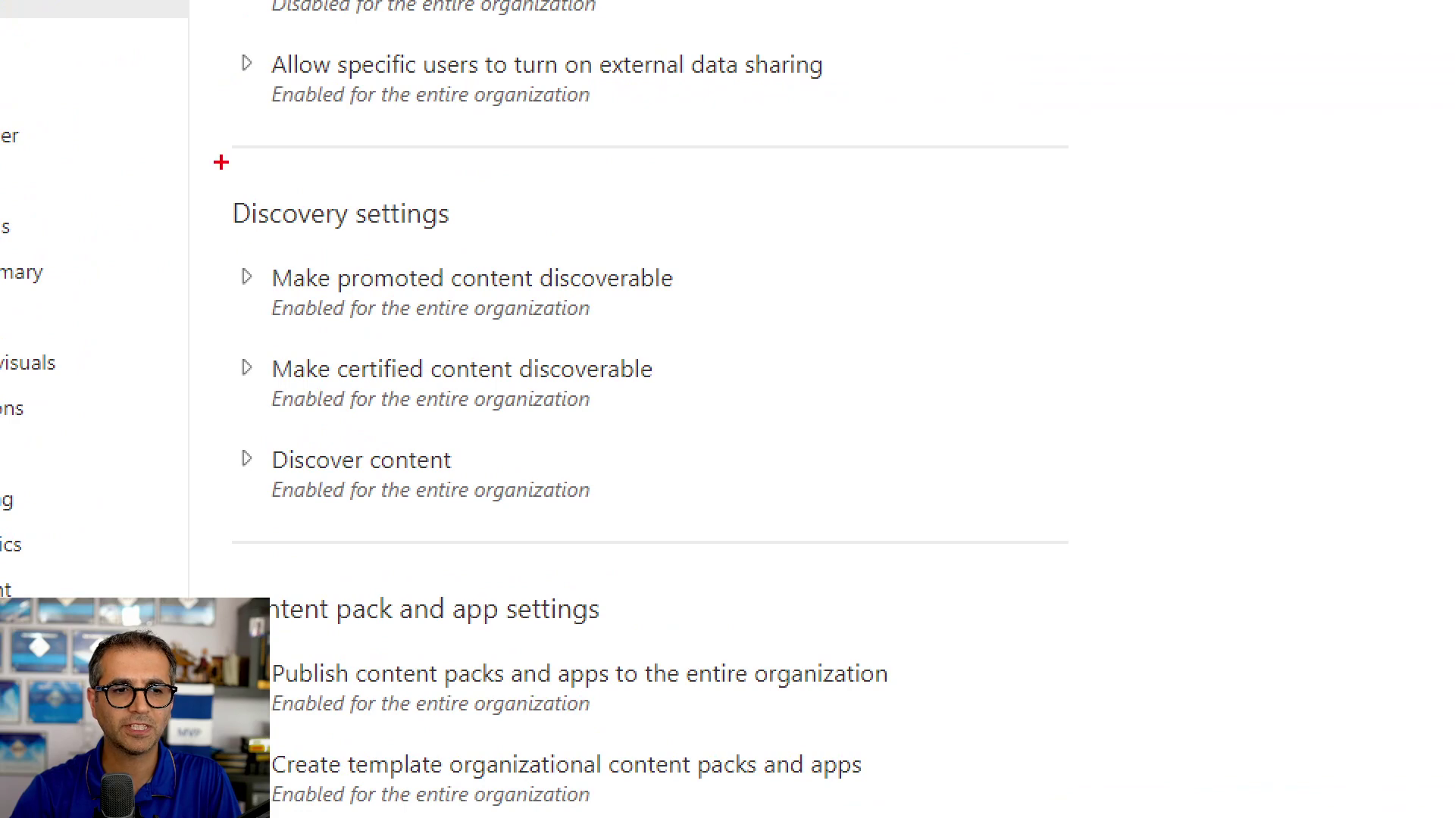
pyautogui.moveTo(203, 169); pyautogui.dragTo(818, 532)
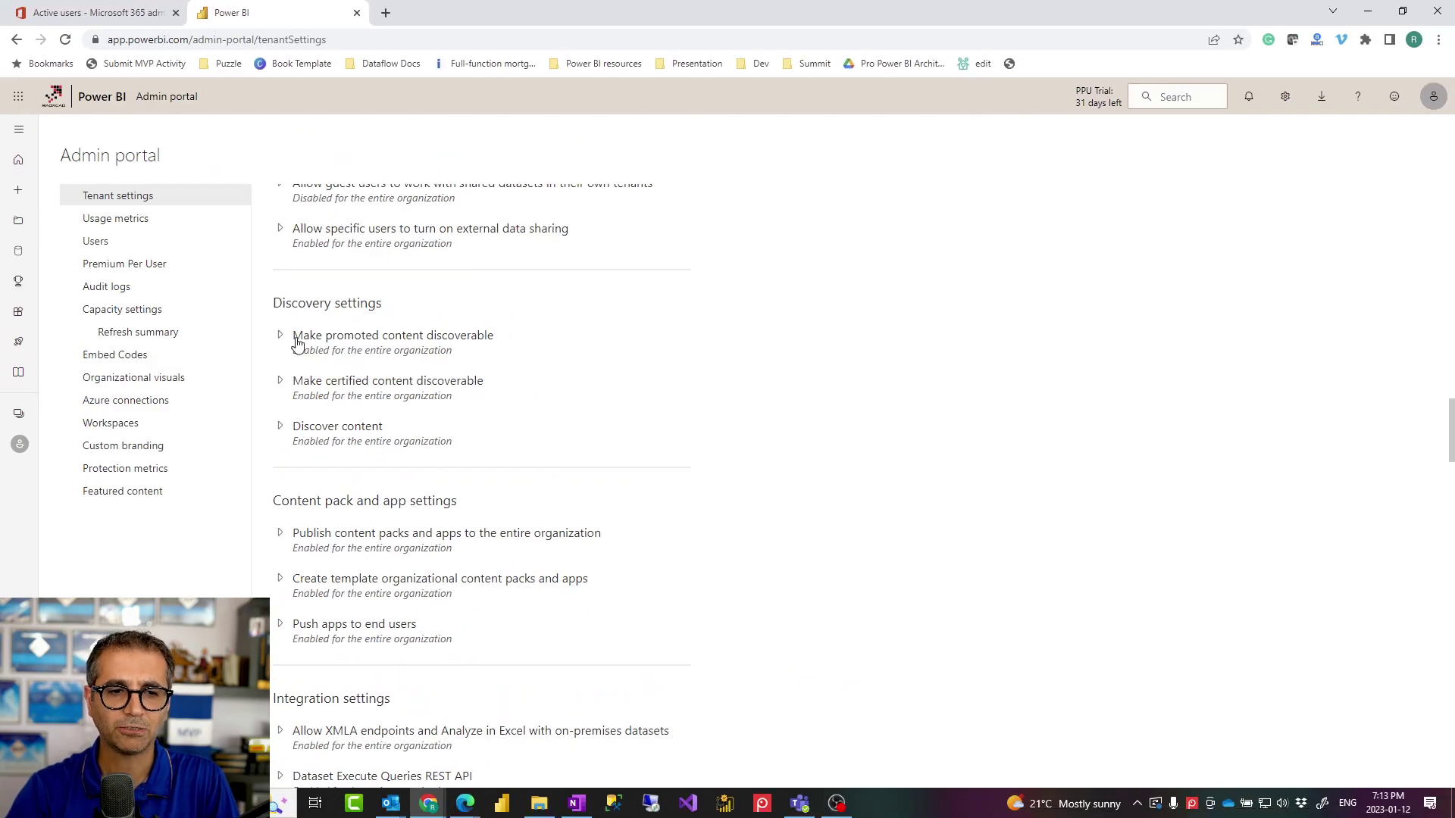
# Review the Content pack and app settings, focusing on Push apps to end users
pyautogui.scroll(-2, 407, 411)
pyautogui.scroll(-2, 407, 411)
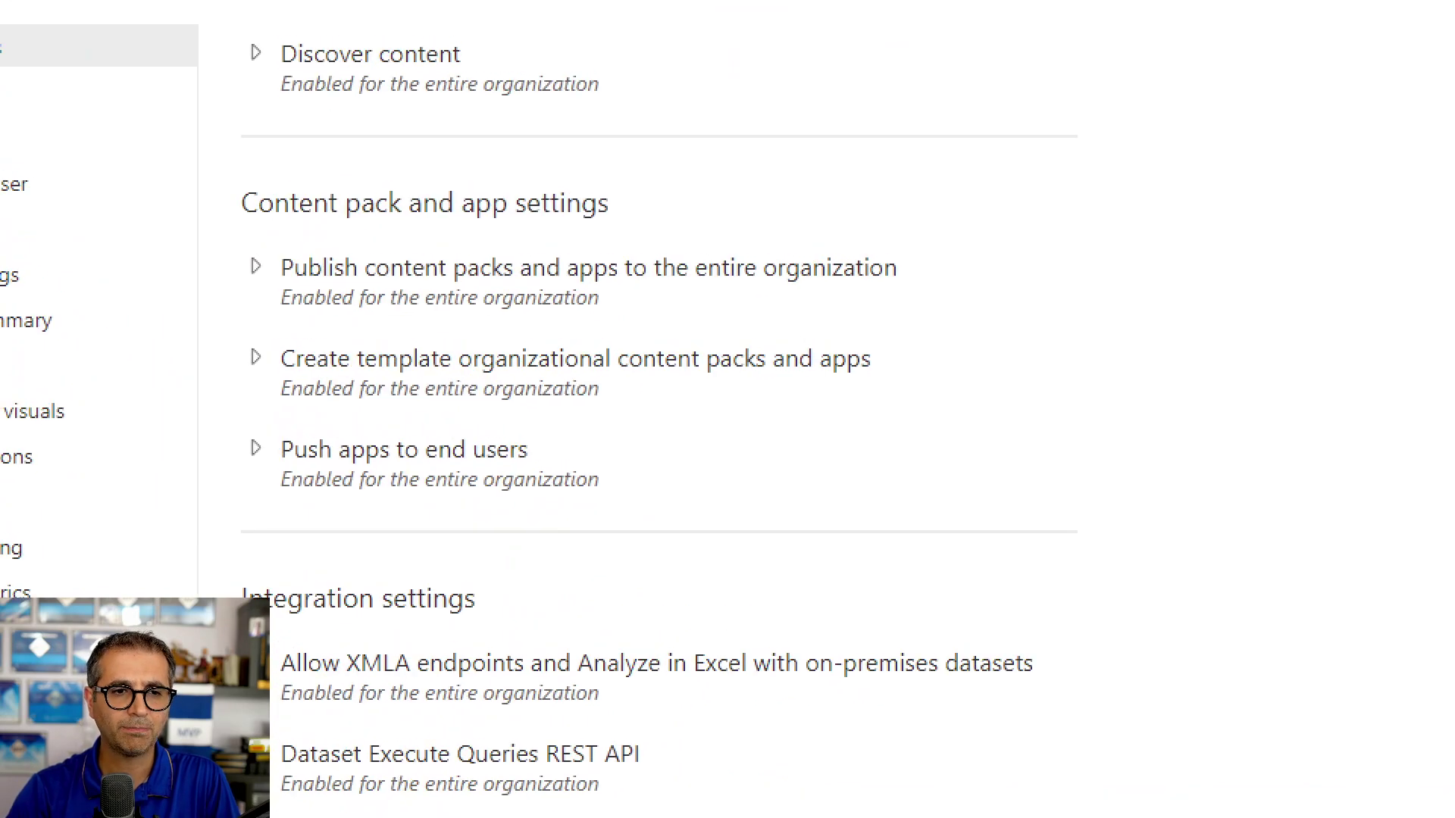
pyautogui.moveTo(208, 165); pyautogui.dragTo(565, 425)
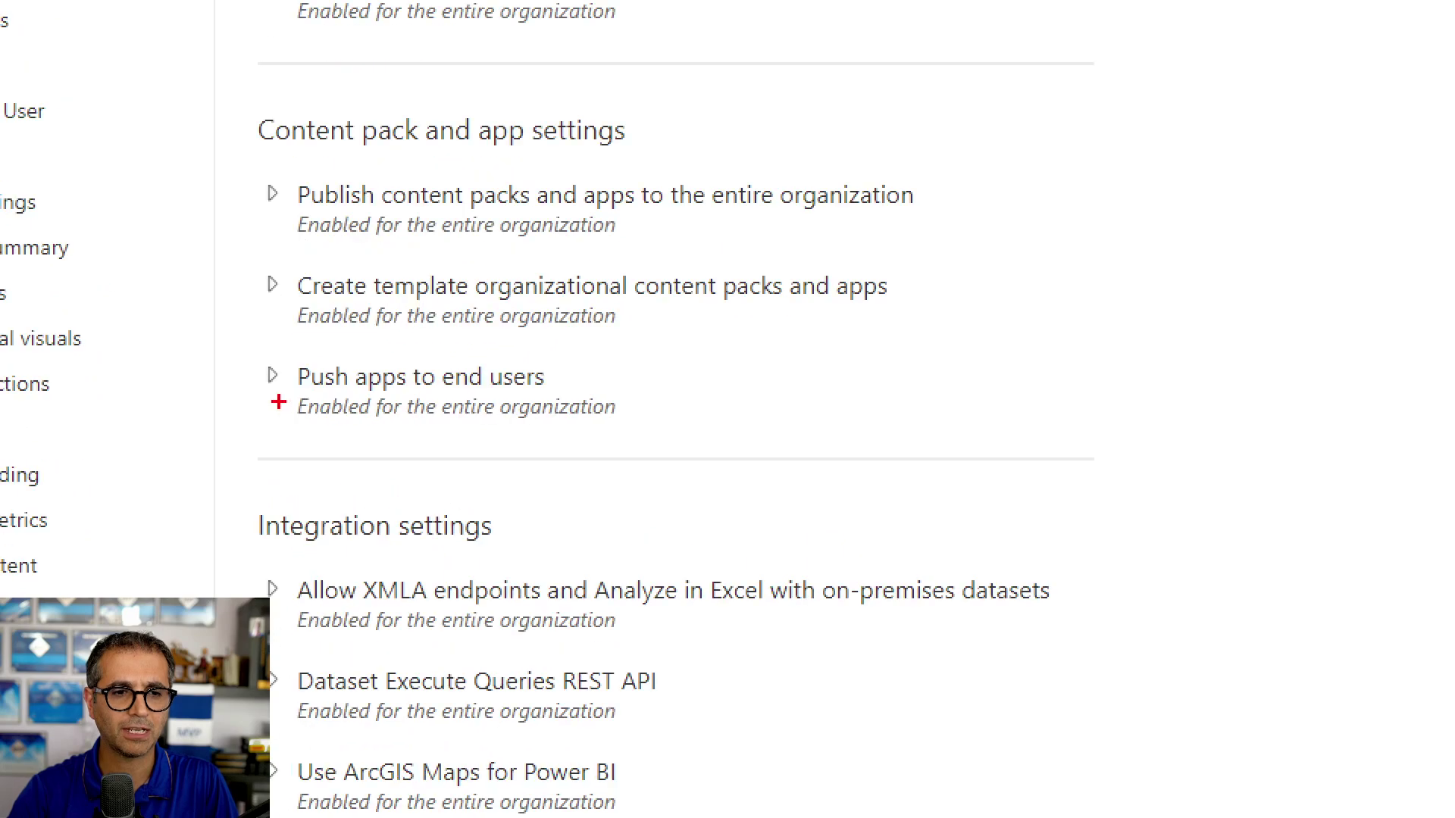
pyautogui.moveTo(243, 353); pyautogui.dragTo(653, 432)
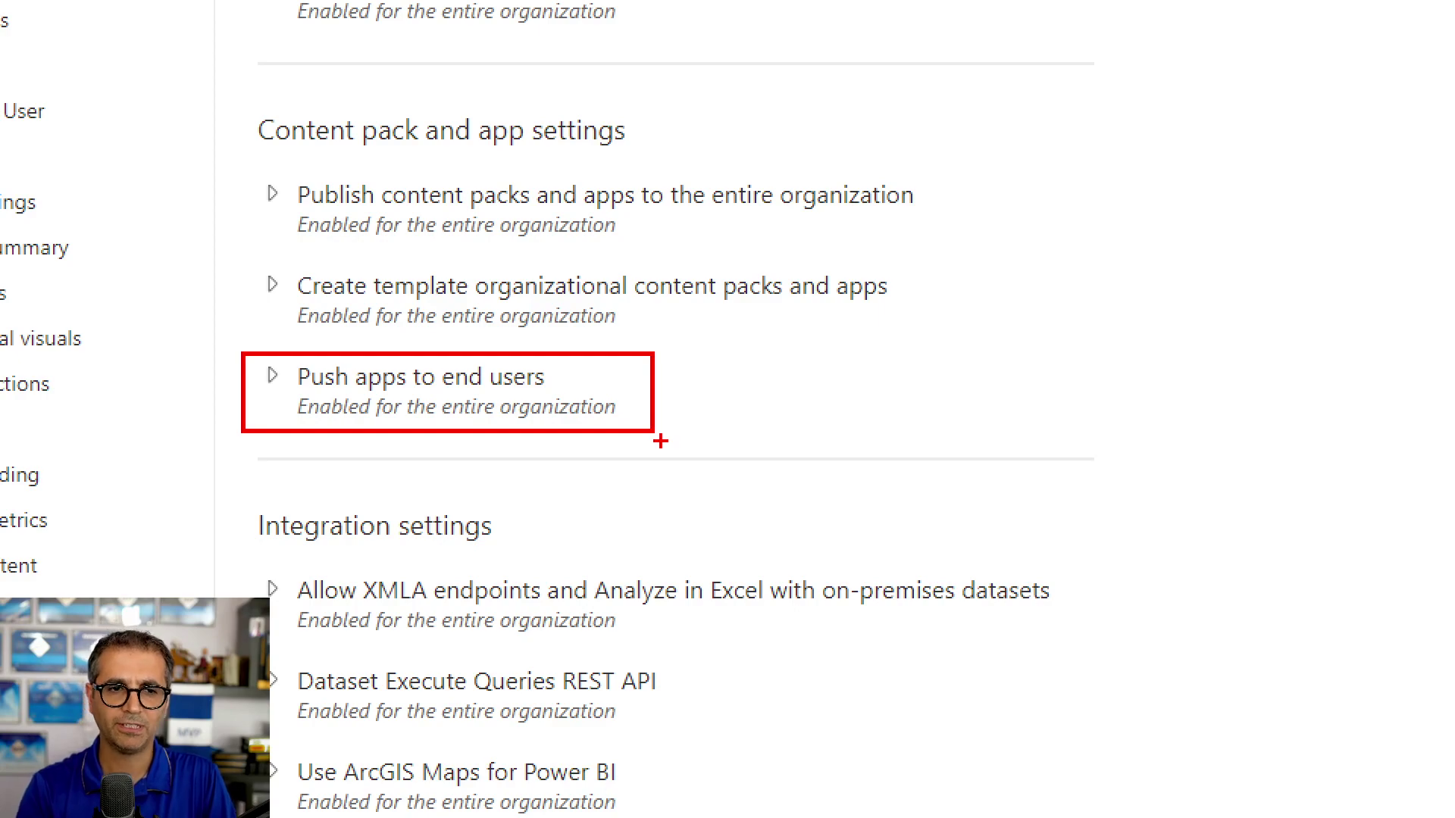
# Review the Integration settings, from Allow XMLA endpoints and Analyze in Excel to the map, SSO and Power Platform options, and reach the Power BI visuals section
pyautogui.scroll(-3, 509, 531)
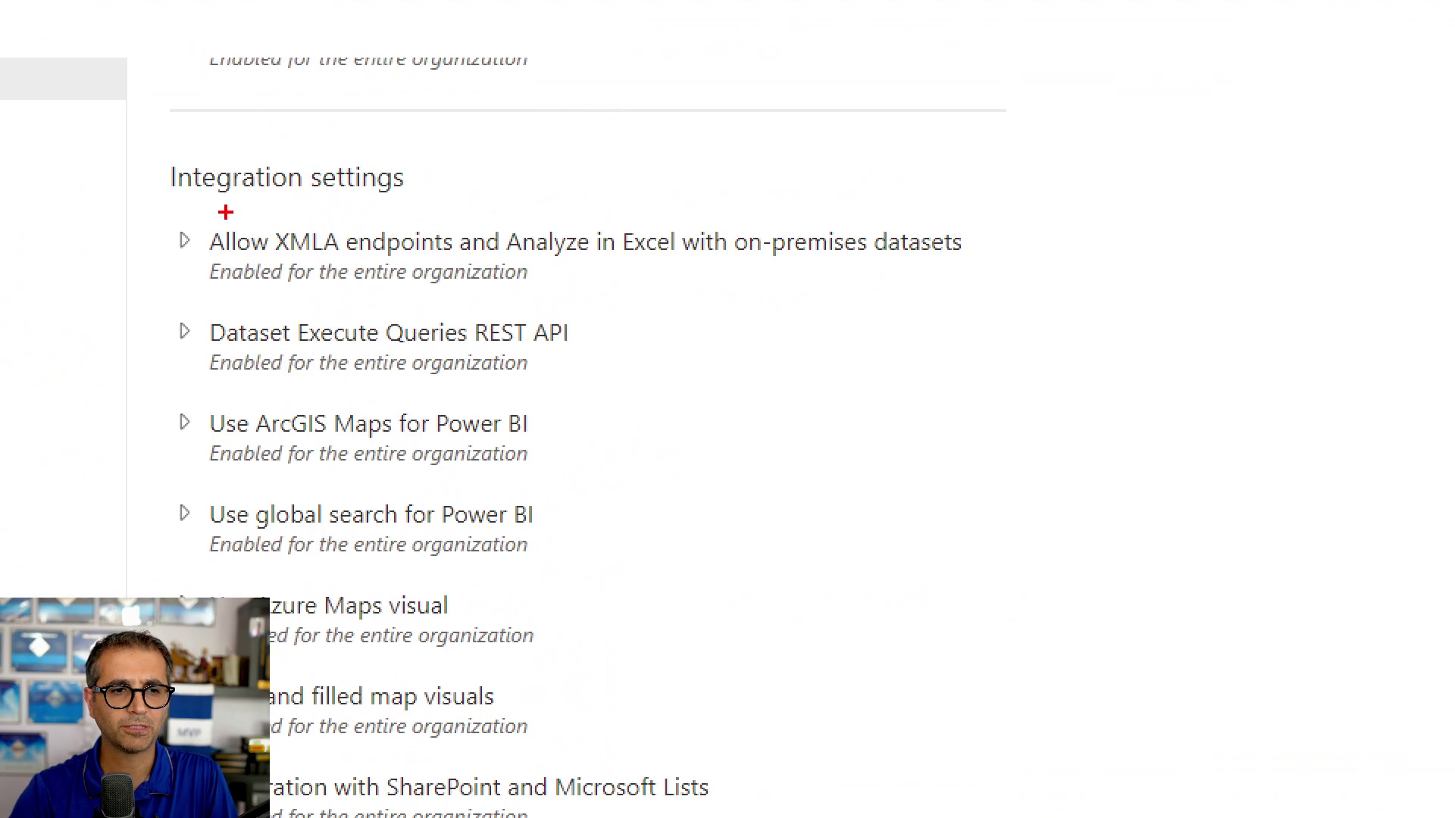
pyautogui.moveTo(187, 209)
pyautogui.mouseDown()
pyautogui.moveTo(1016, 262)
pyautogui.moveTo(1015, 298)
pyautogui.mouseUp()
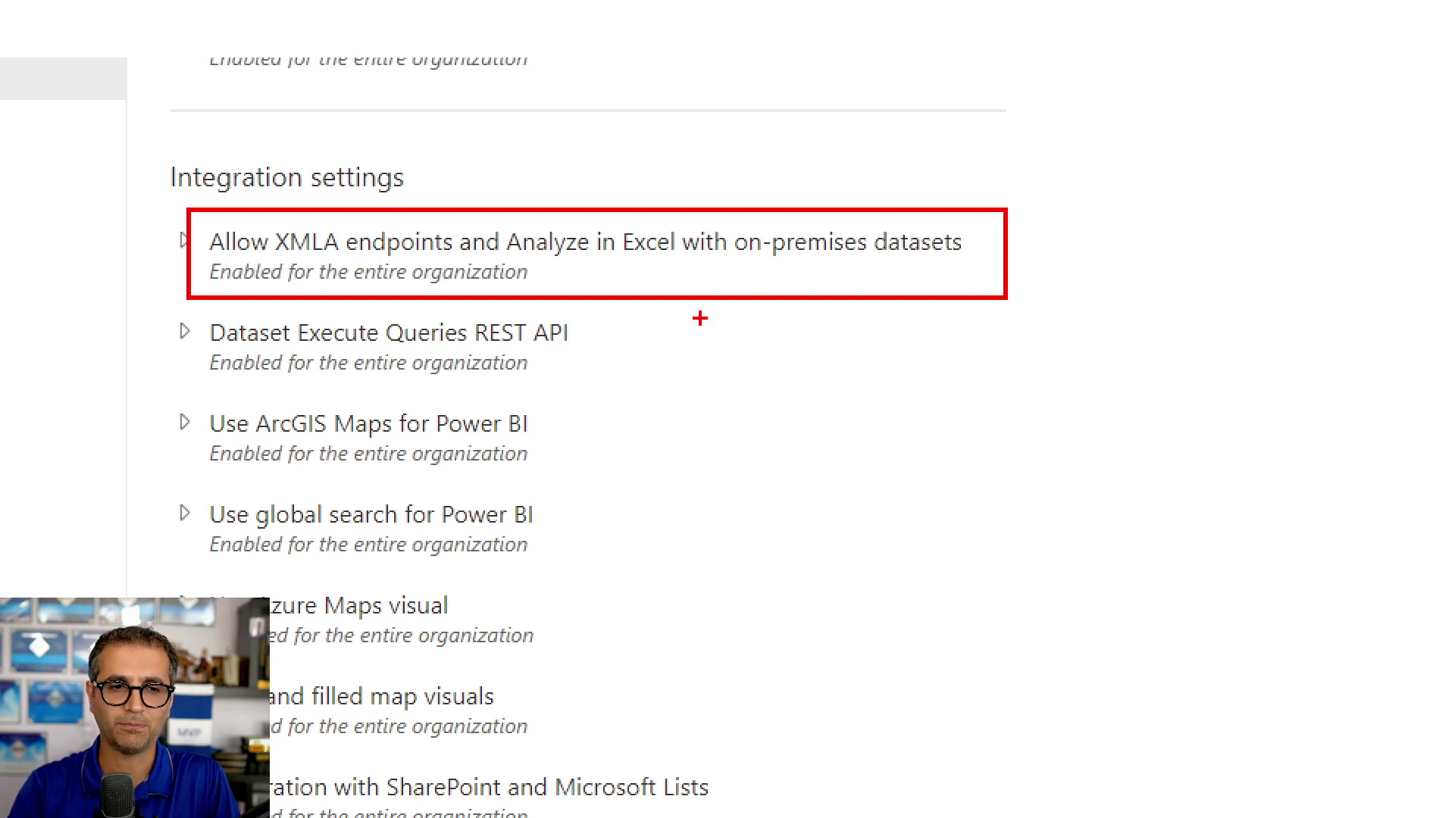
pyautogui.press('Escape')
pyautogui.scroll(-2, 372, 407)
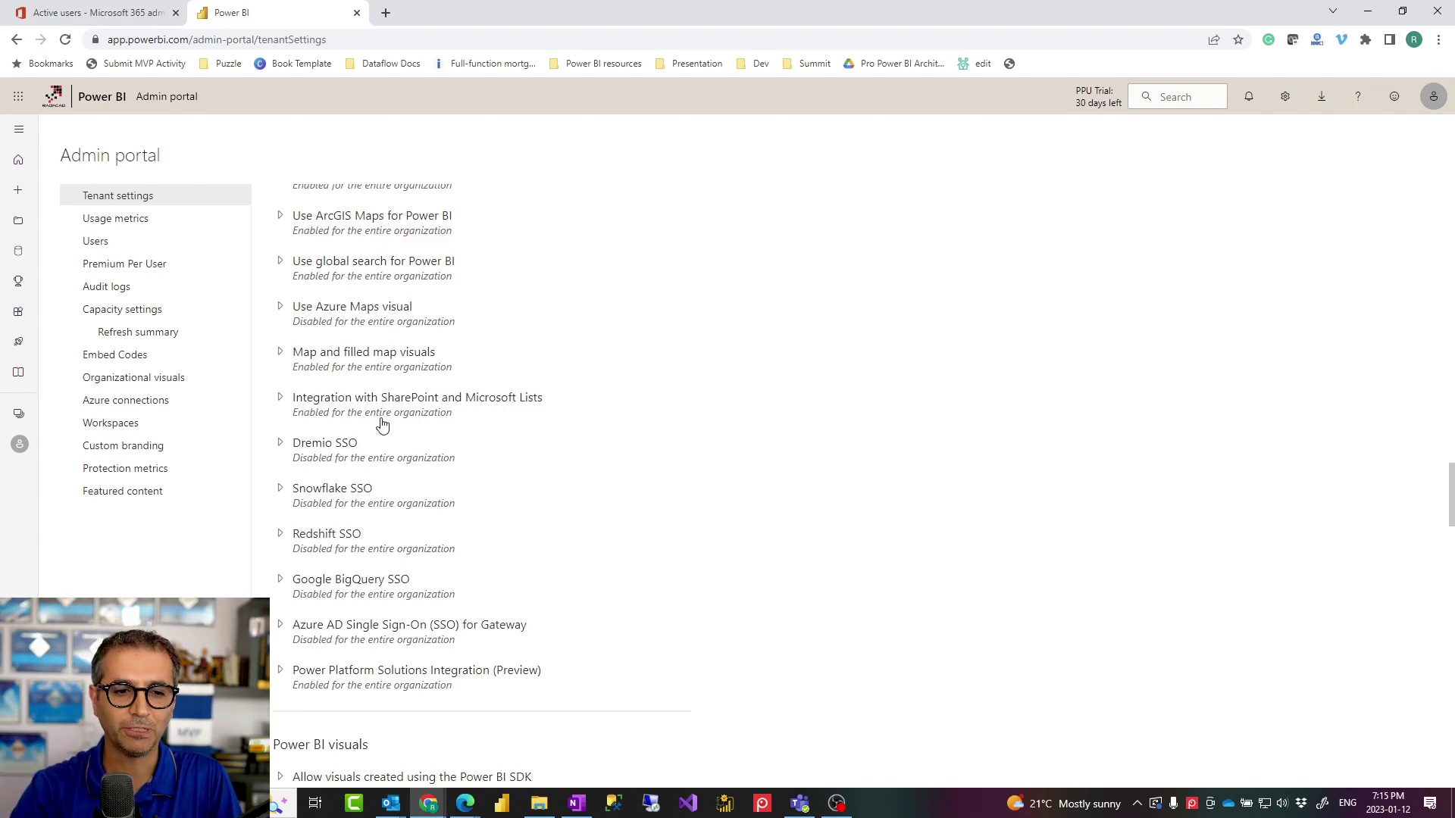
pyautogui.scroll(-1, 382, 428)
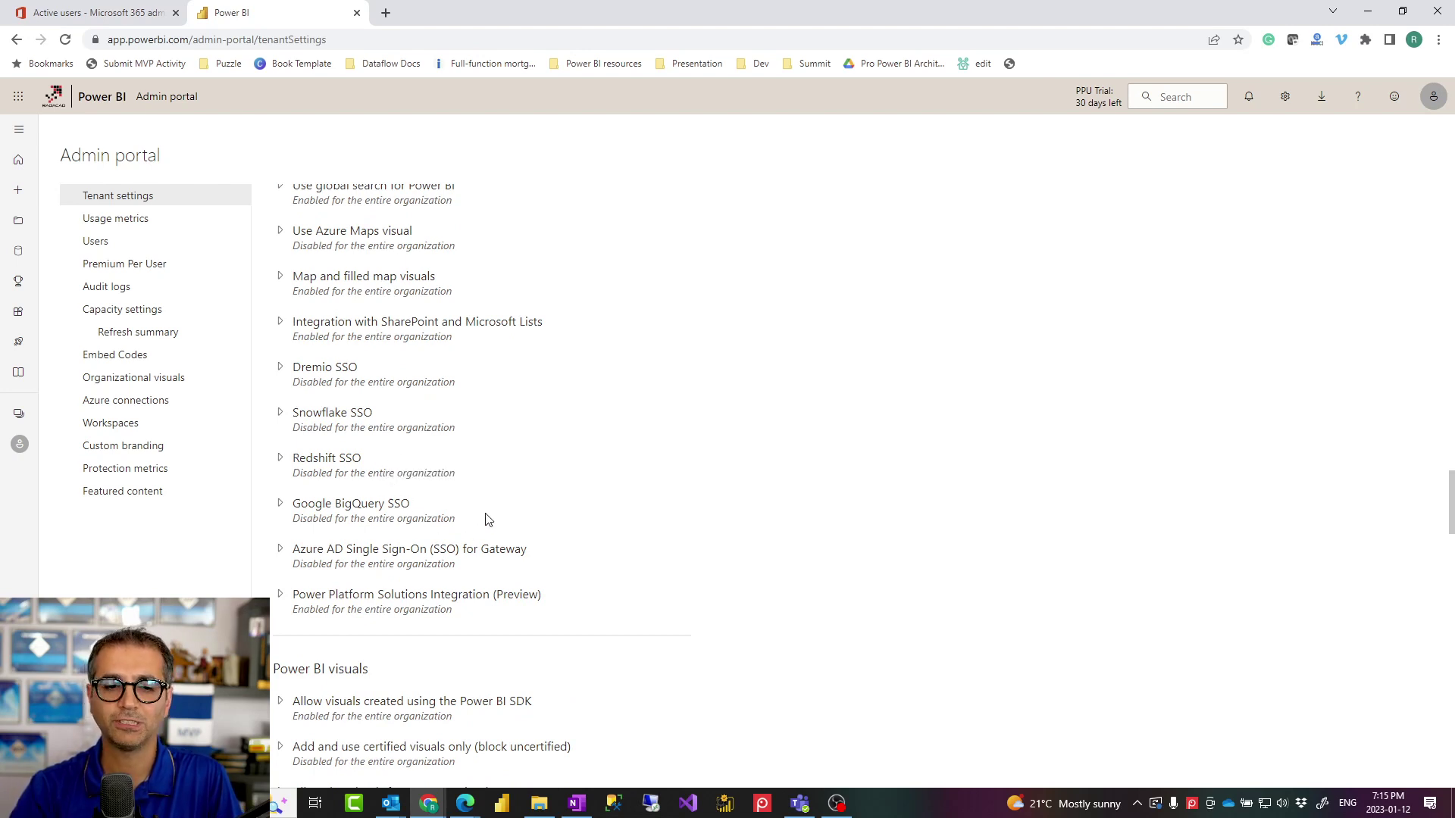
pyautogui.scroll(-3, 474, 497)
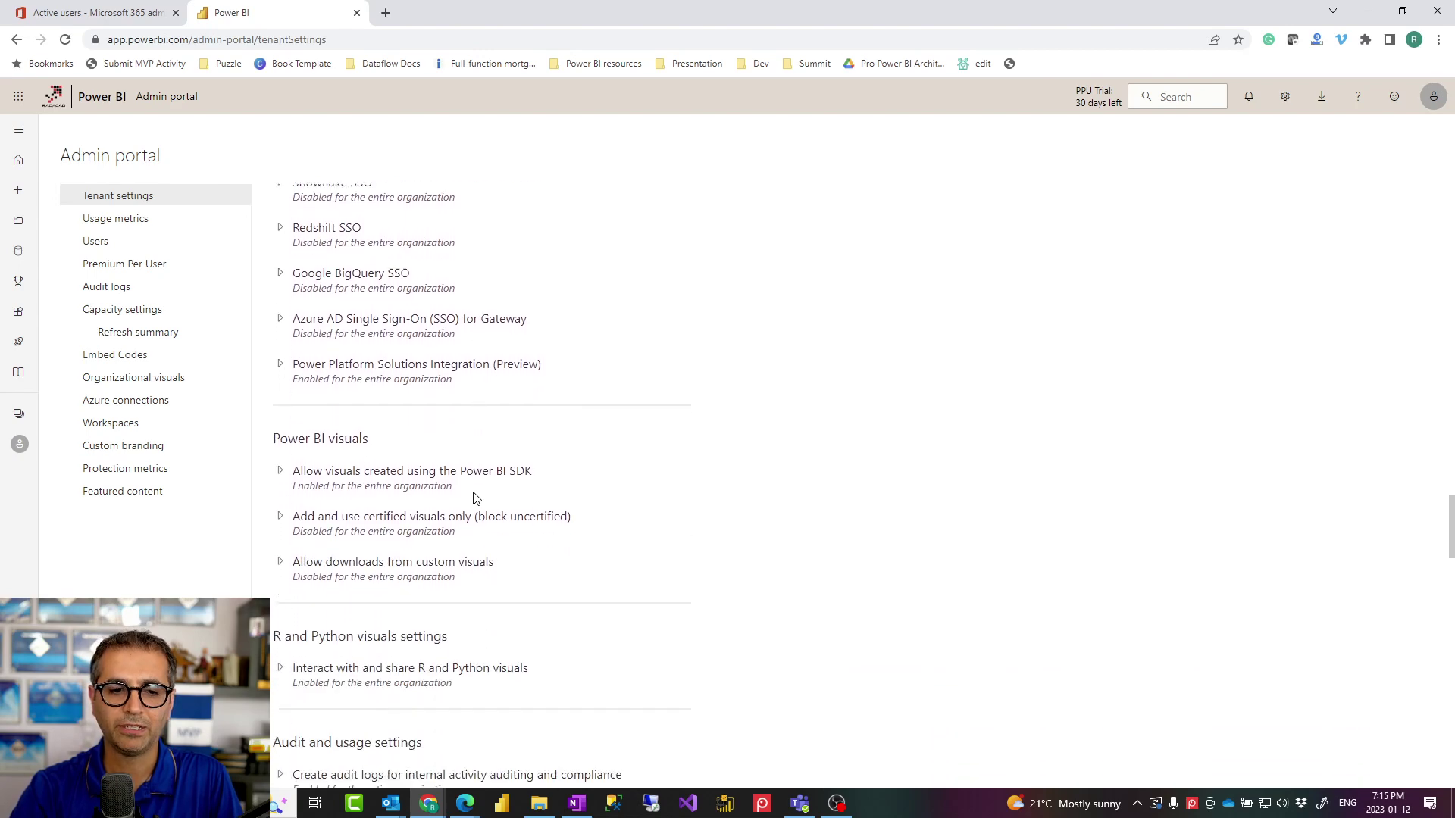
# Review the Power BI visuals and the R and Python visuals settings, continuing to the Audit and usage settings
pyautogui.scroll(-2, 474, 504)
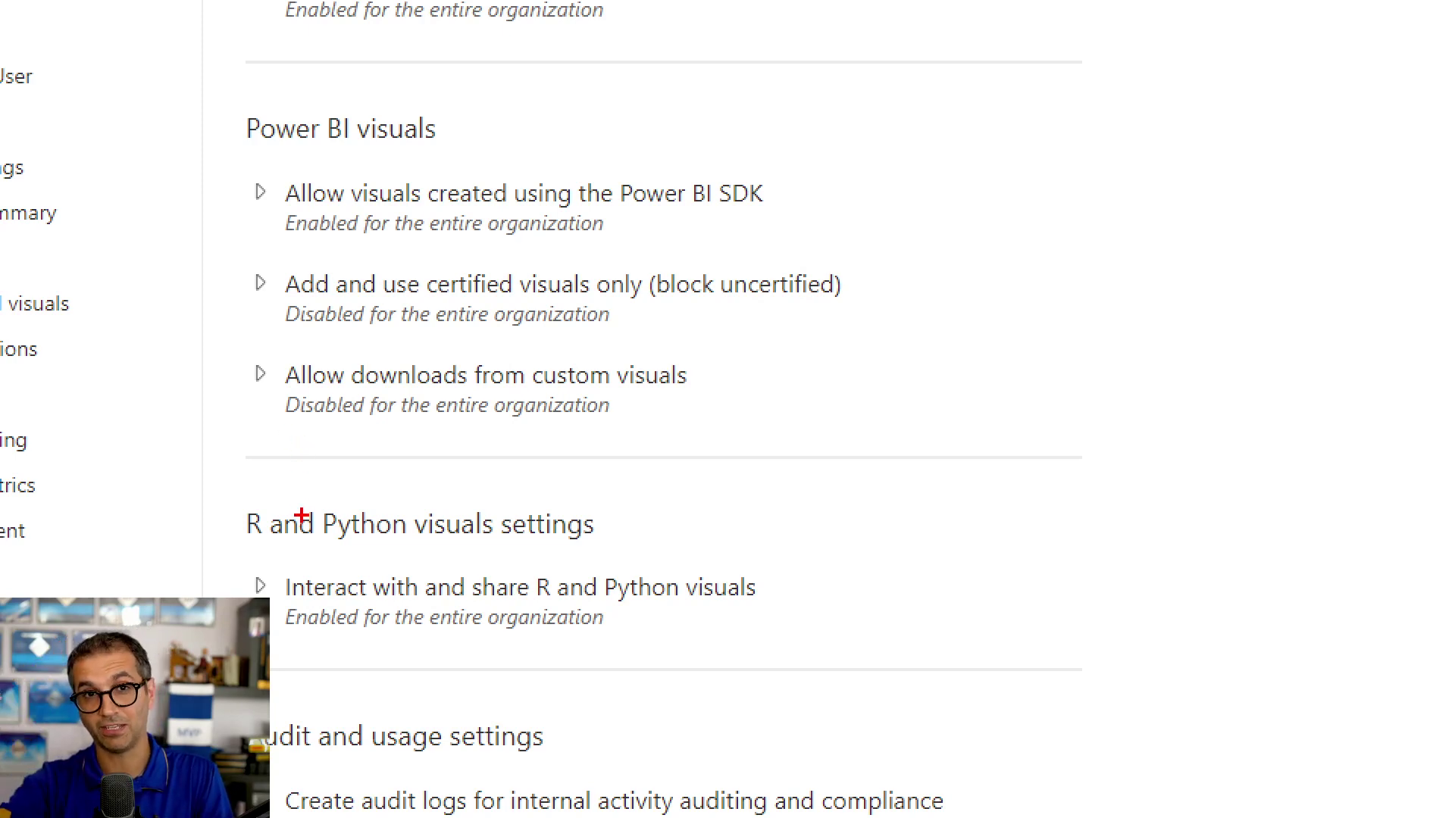
pyautogui.scroll(-3, 587, 574)
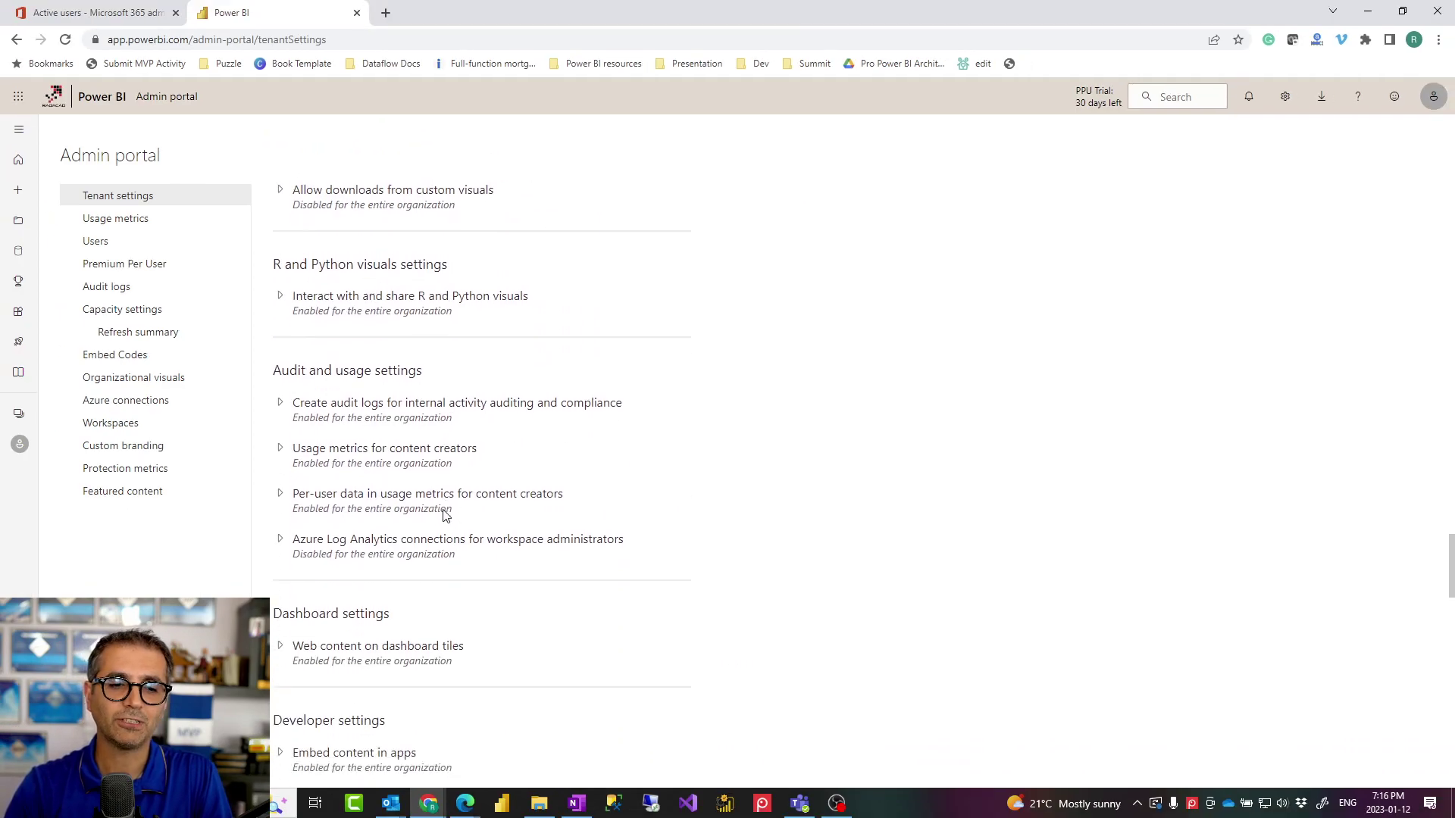
pyautogui.scroll(-2, 443, 515)
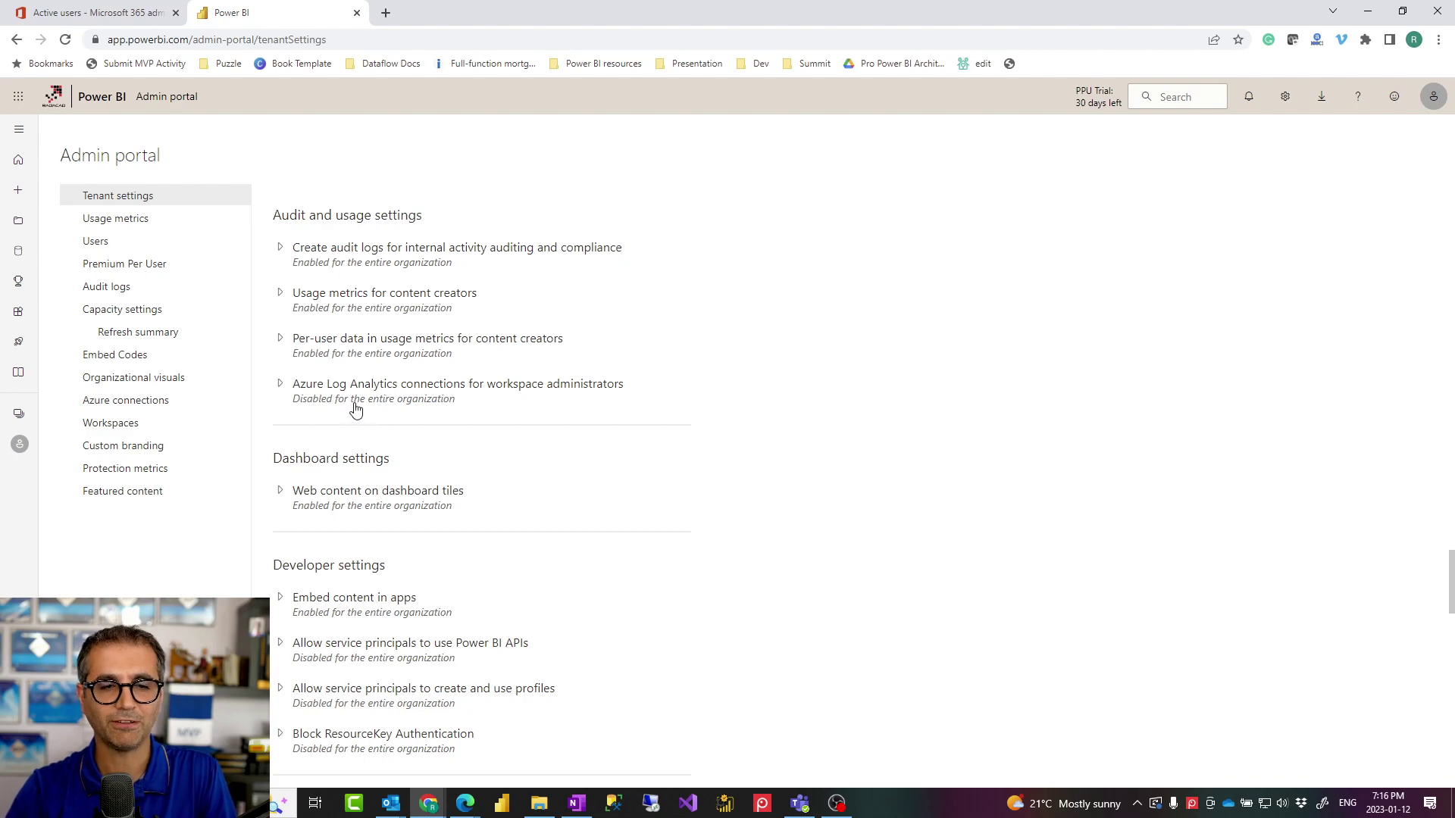
# Magnify the Audit and usage settings and outline the whole group with a red rectangle
pyautogui.hotkey('ctrl', '1')
pyautogui.click(260, 256)
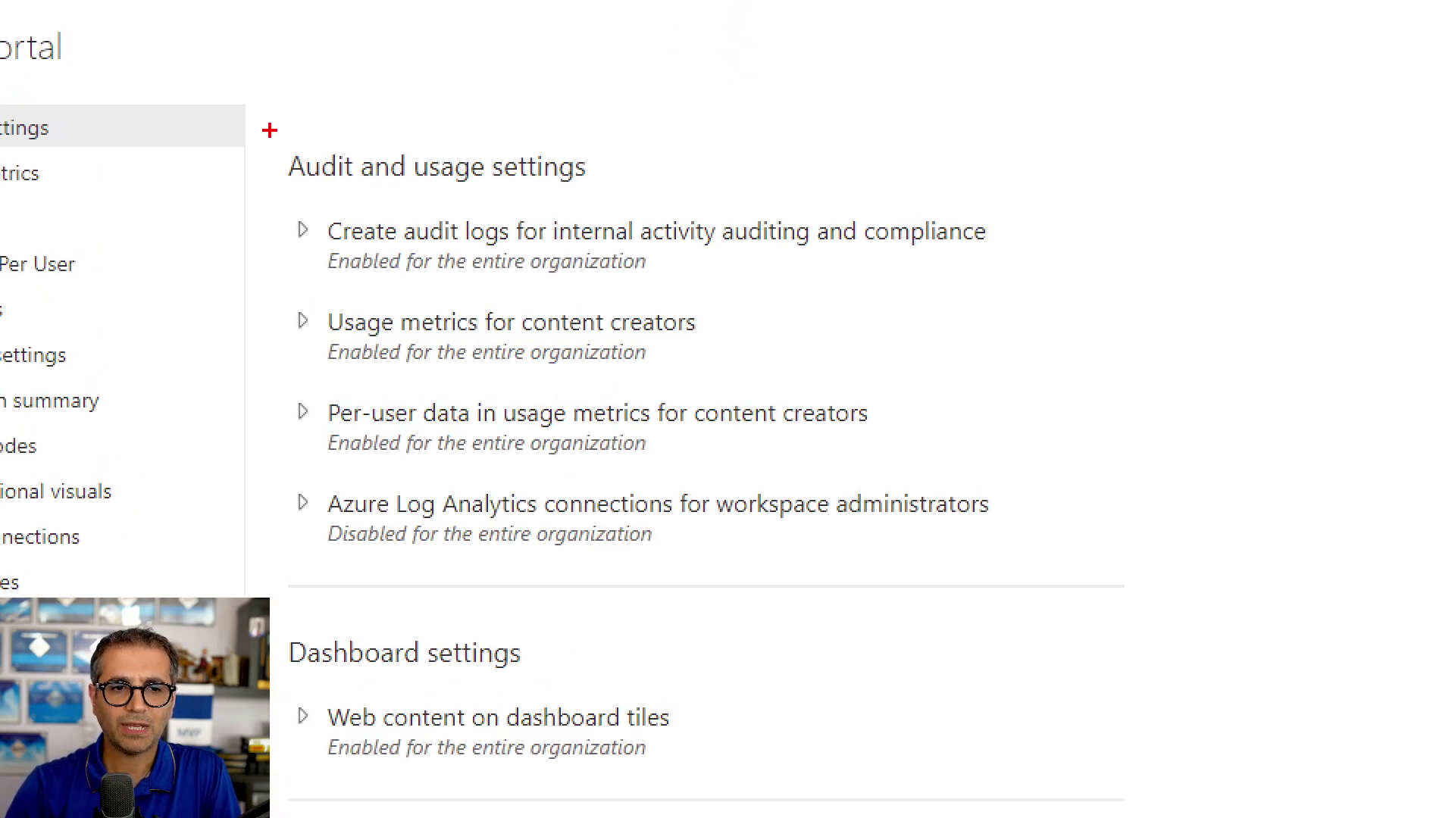
pyautogui.moveTo(270, 129)
pyautogui.mouseDown()
pyautogui.moveTo(347, 234)
pyautogui.moveTo(1045, 579)
pyautogui.mouseUp()
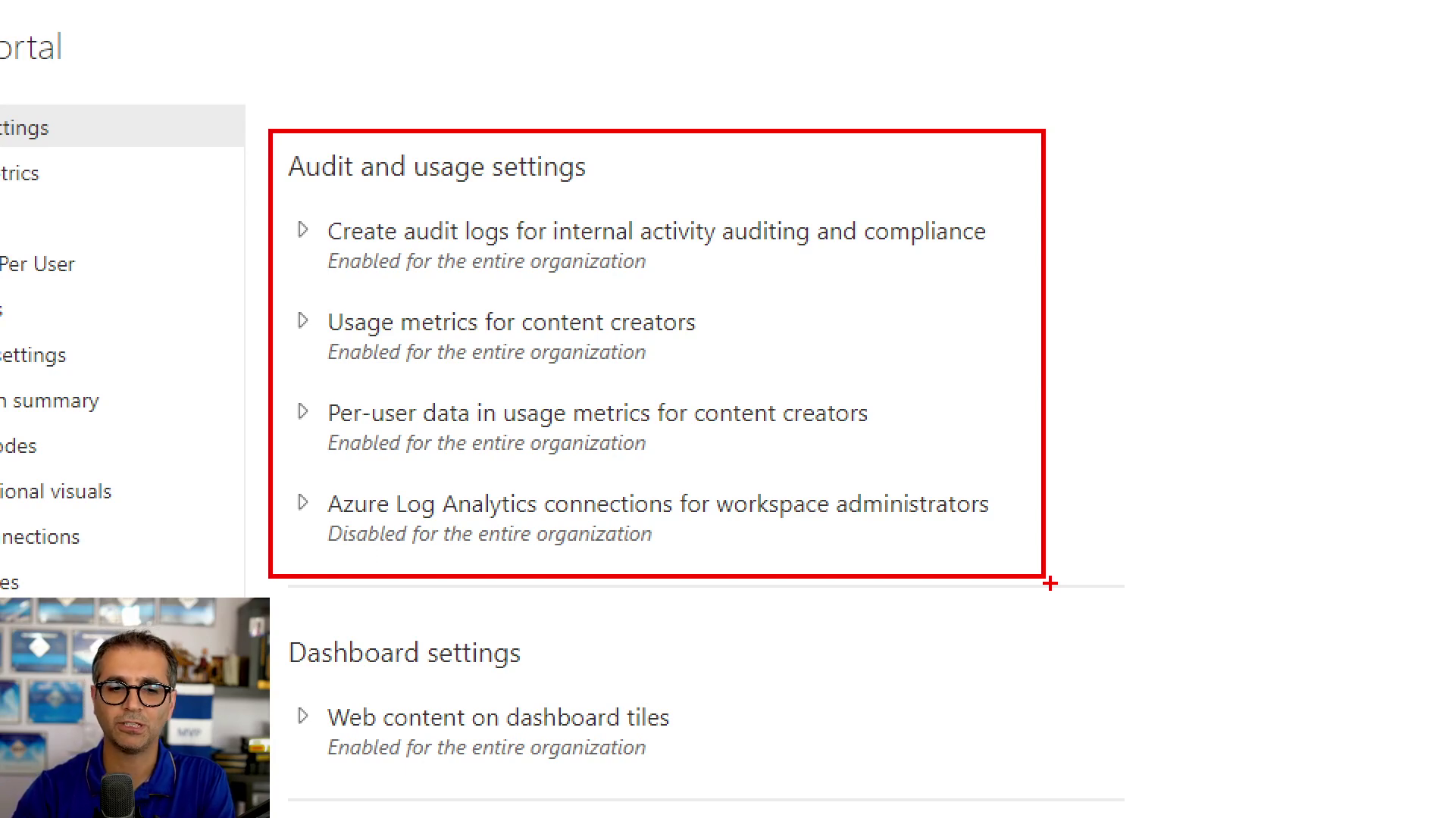
# Review the Dashboard settings and the Developer settings for embedding content, service principals and ResourceKey Authentication
pyautogui.scroll(-1, 437, 413)
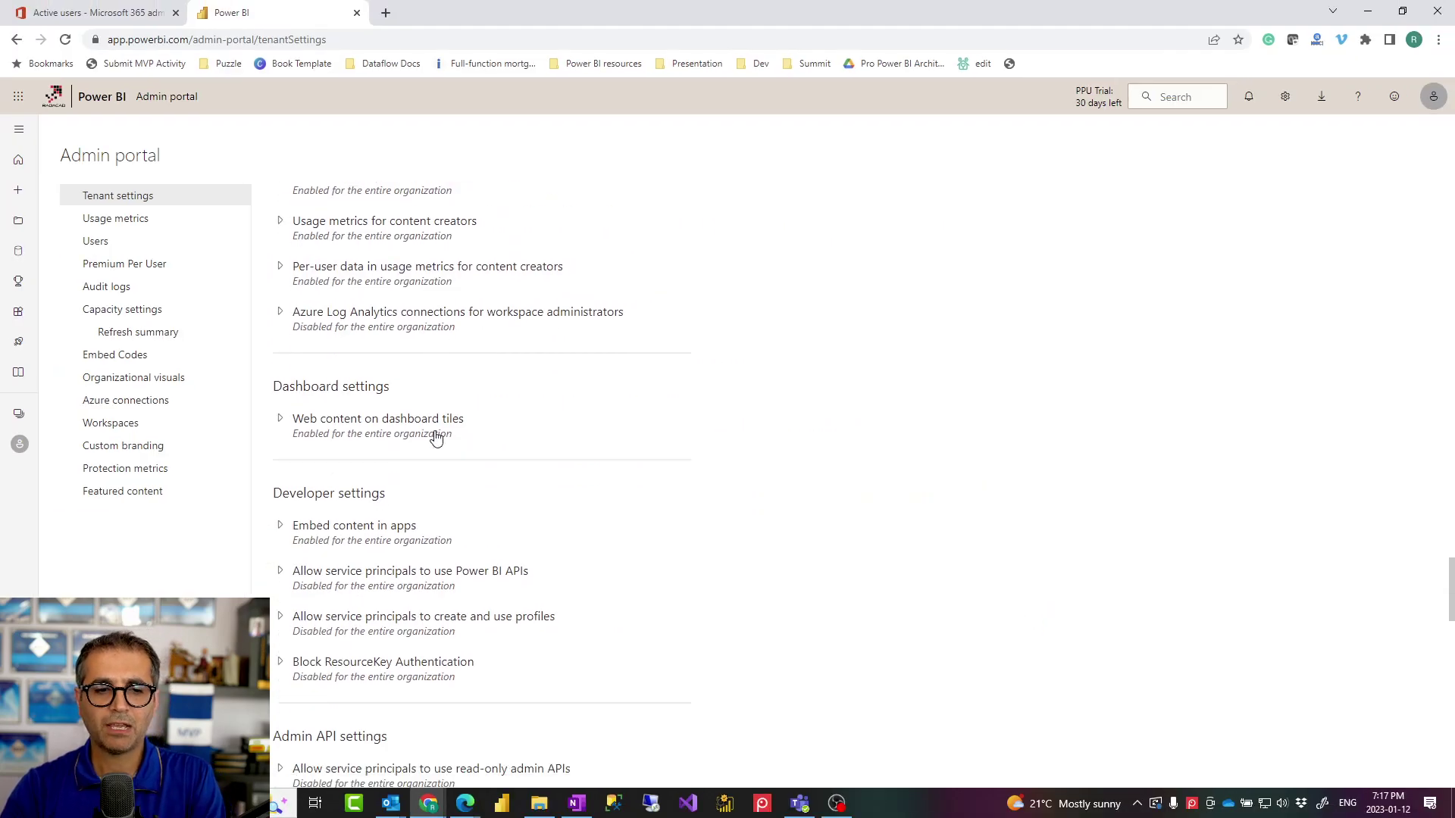
pyautogui.scroll(-2, 435, 438)
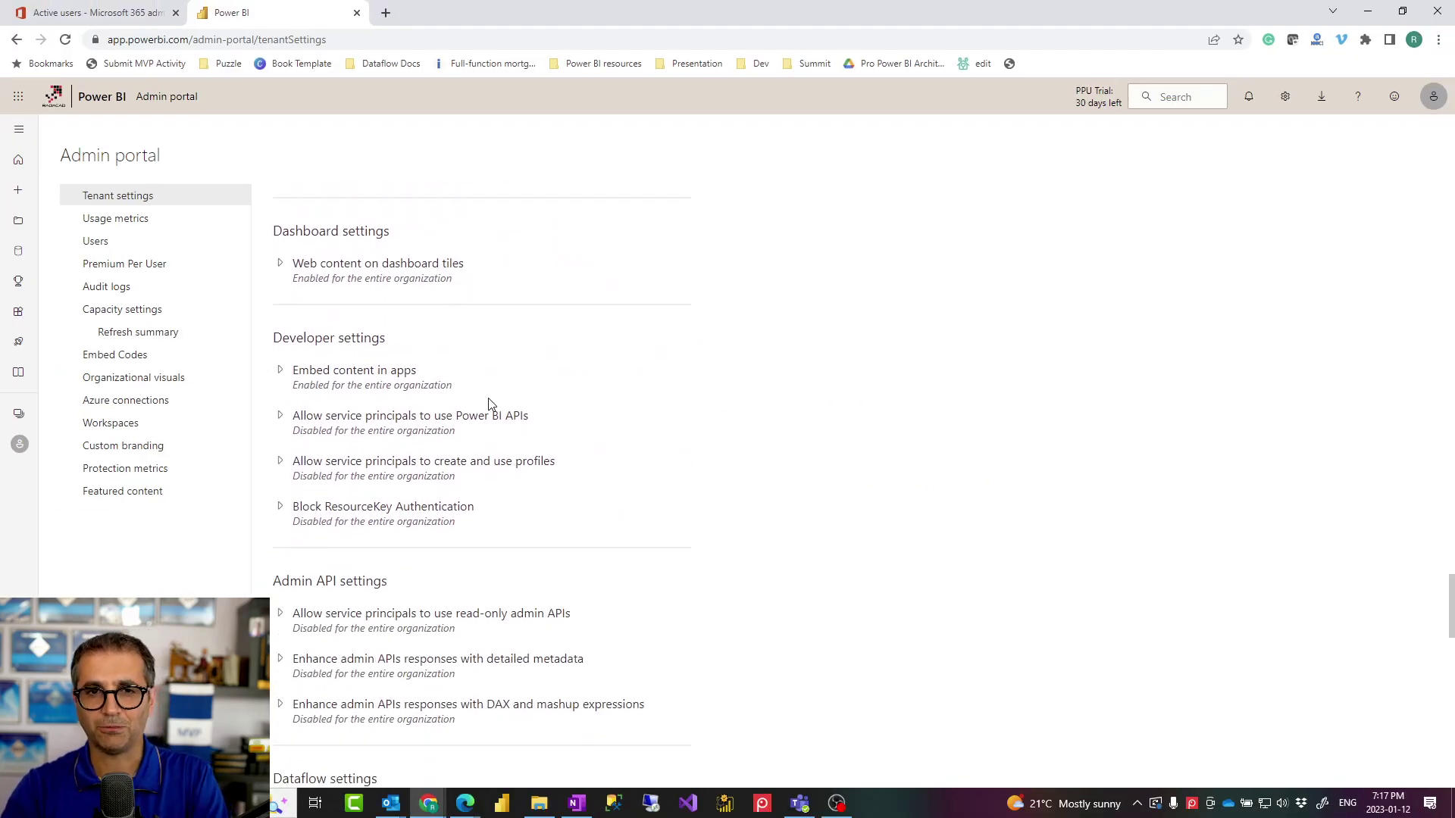
pyautogui.scroll(-2, 325, 520)
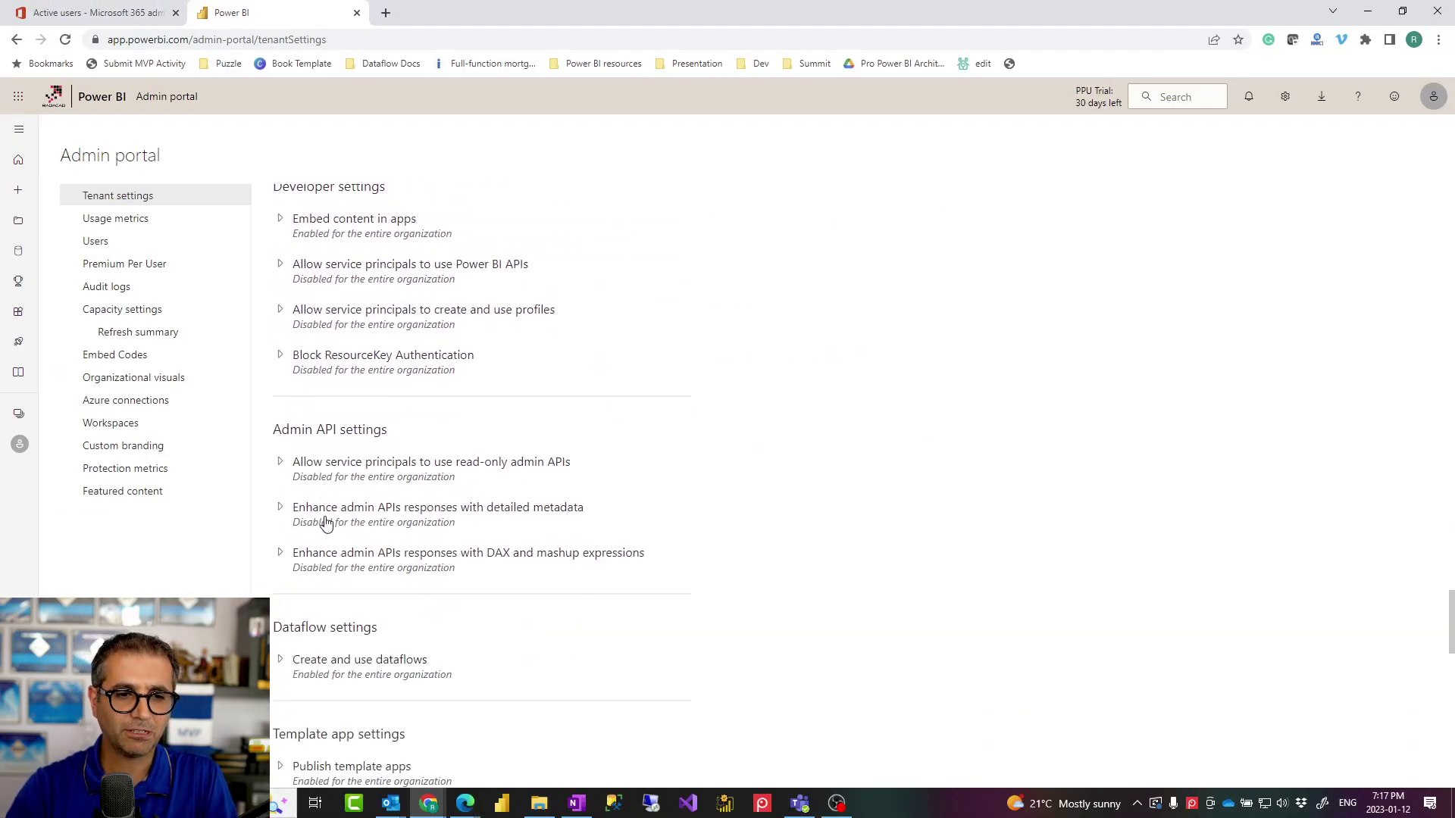
pyautogui.scroll(1, 325, 522)
pyautogui.scroll(1, 326, 523)
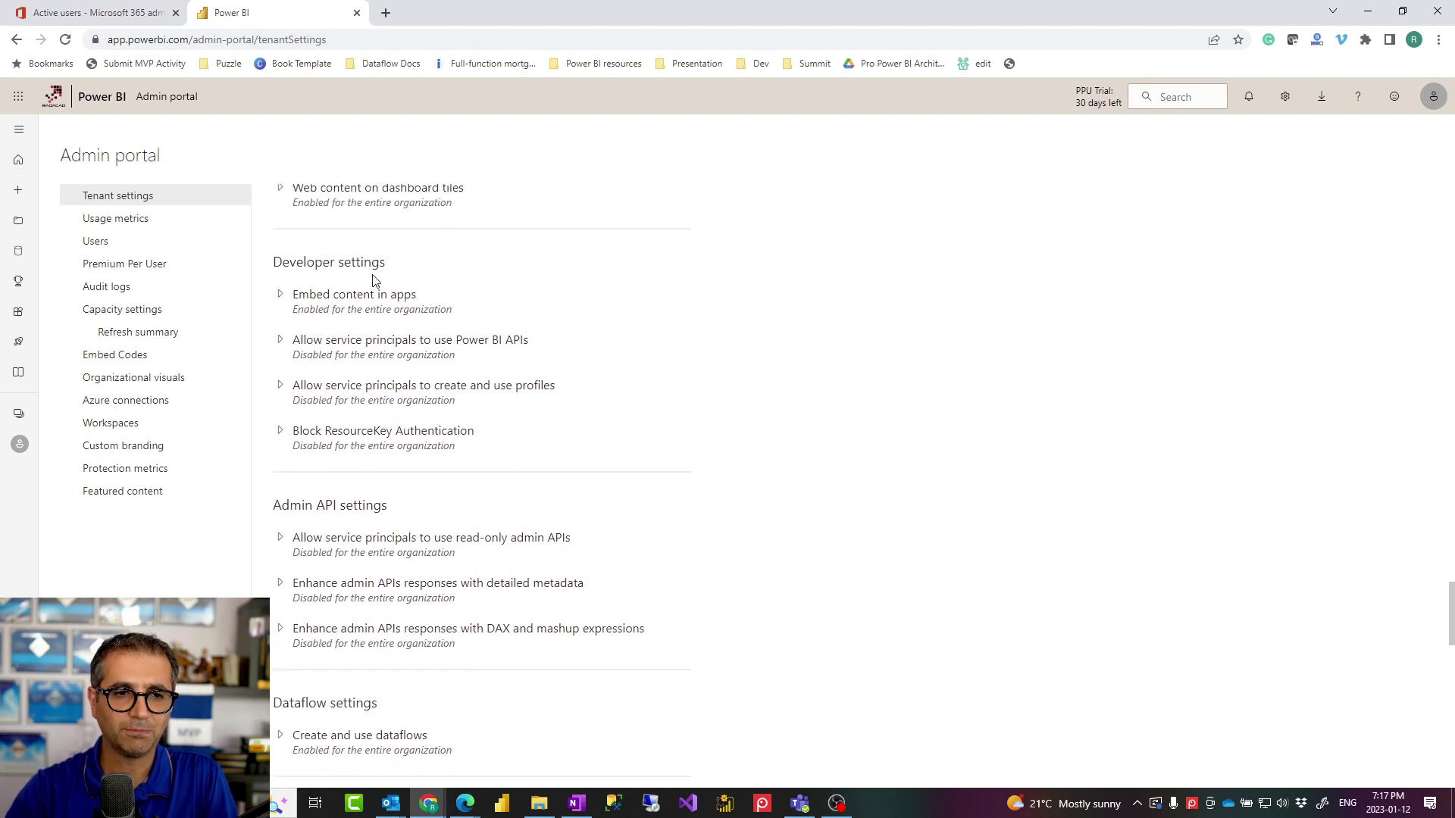
pyautogui.scroll(-1, 398, 516)
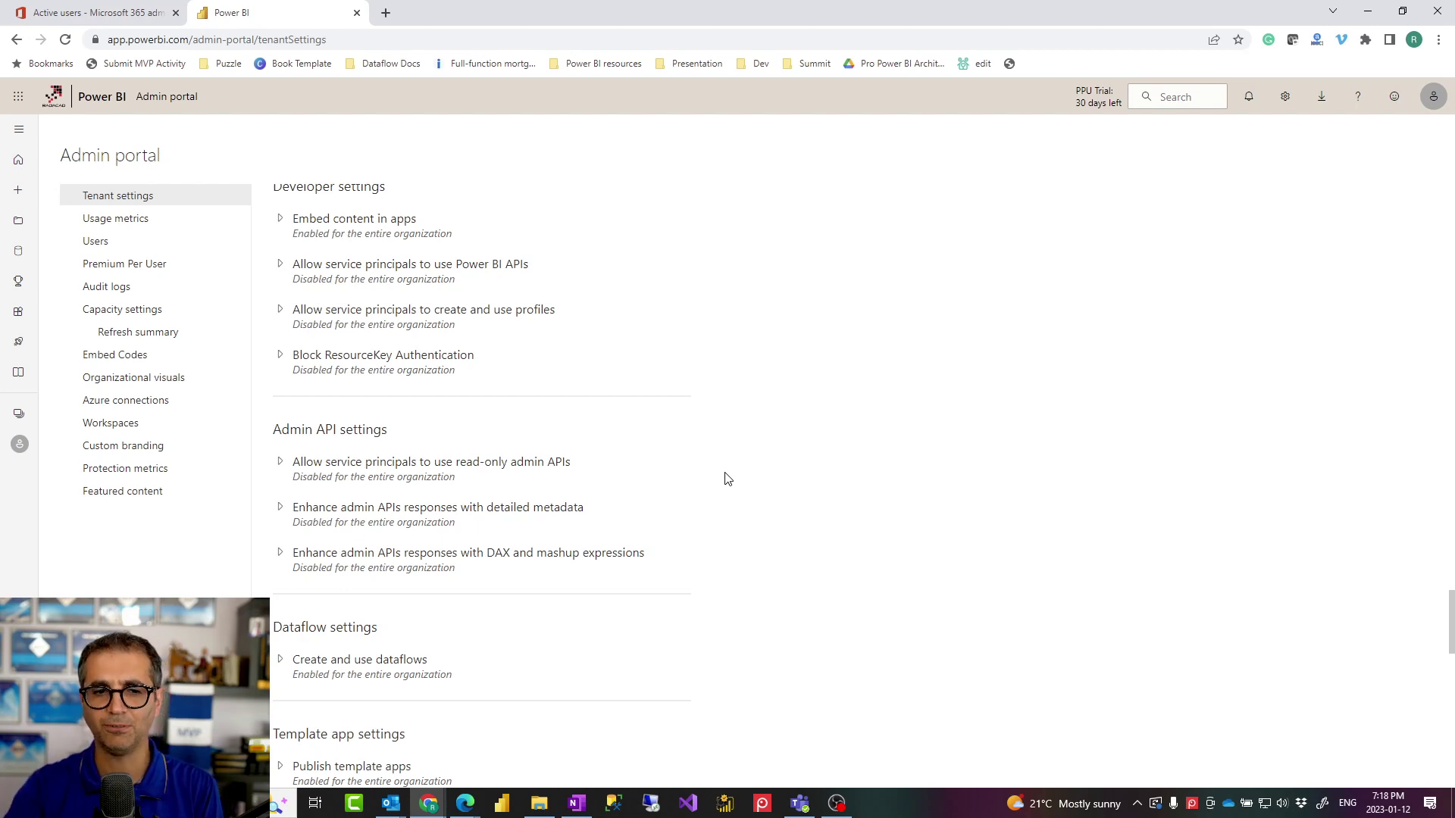
# Review the Admin API settings, the Dataflow settings and the Template app settings
pyautogui.scroll(-1, 453, 407)
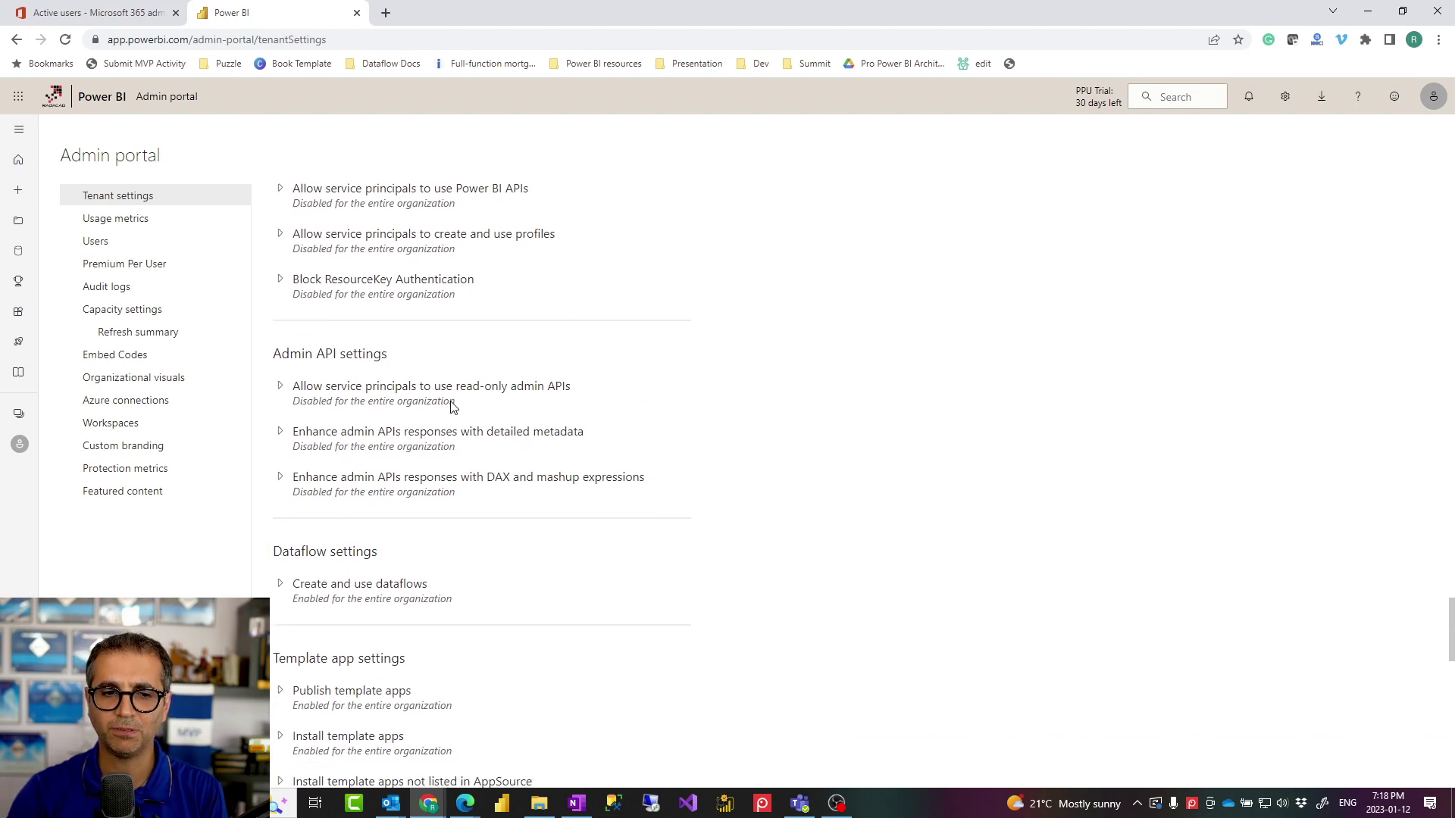
pyautogui.scroll(-1, 452, 407)
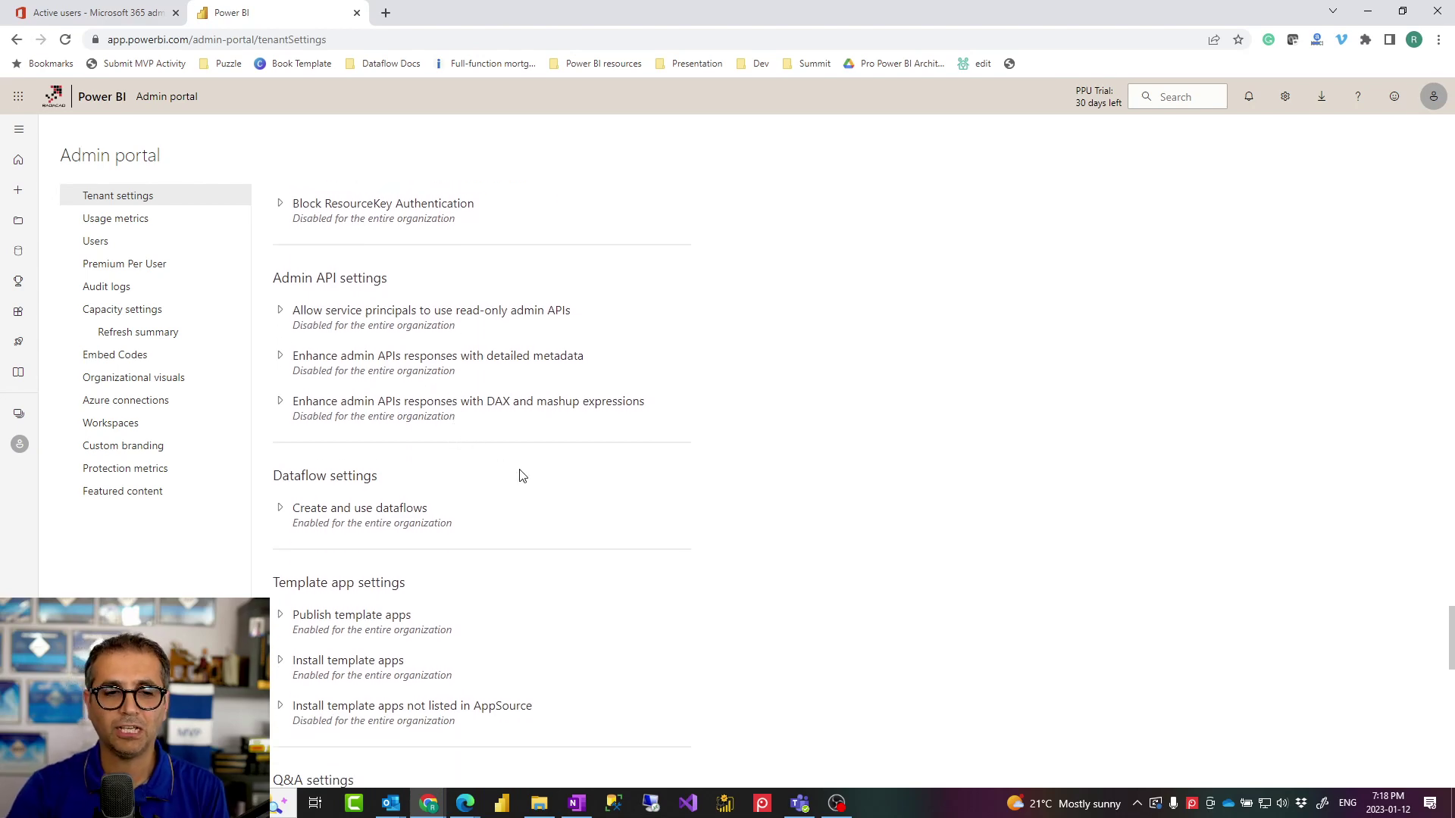
pyautogui.scroll(-2, 527, 478)
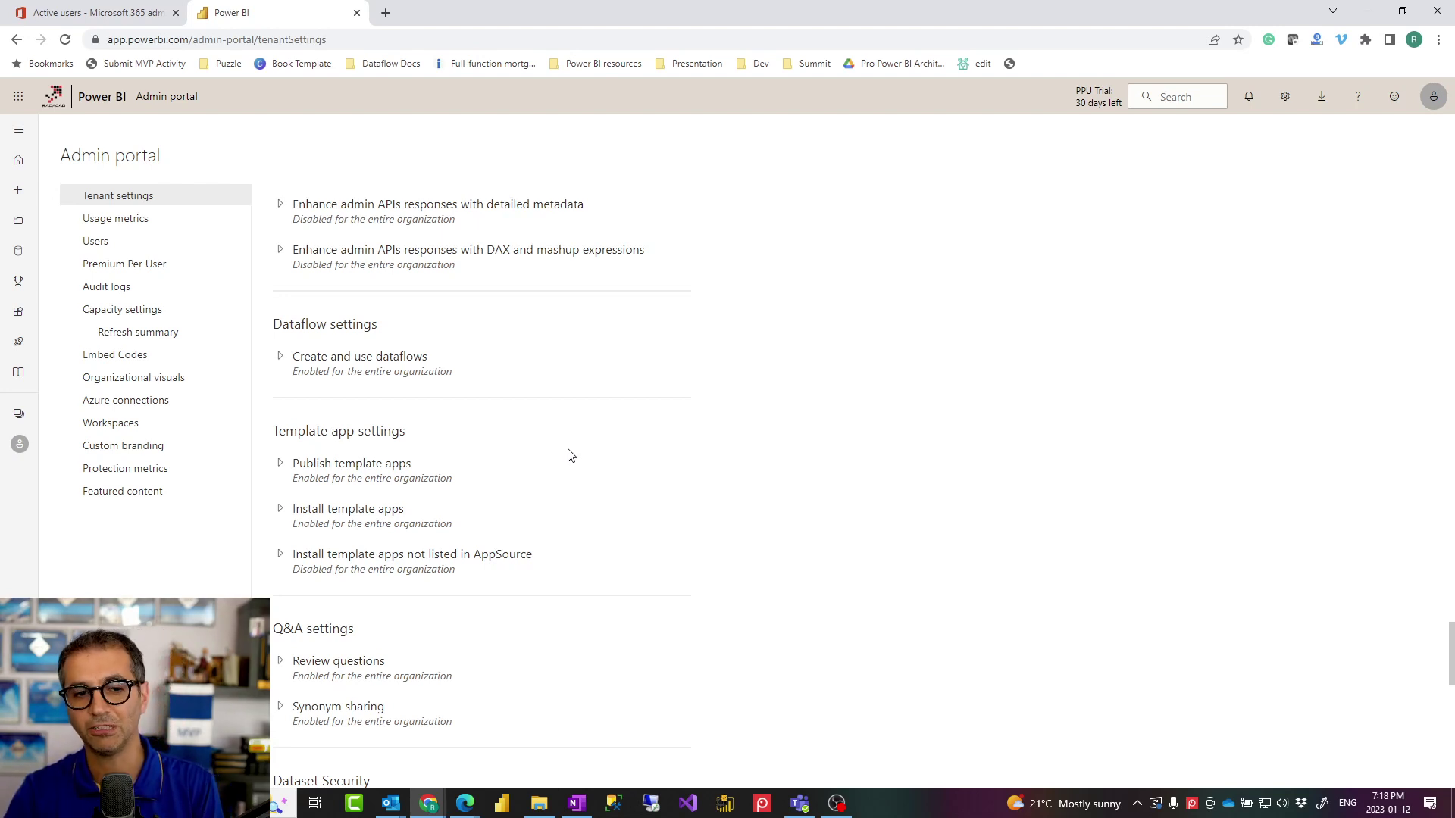
pyautogui.scroll(-1, 568, 460)
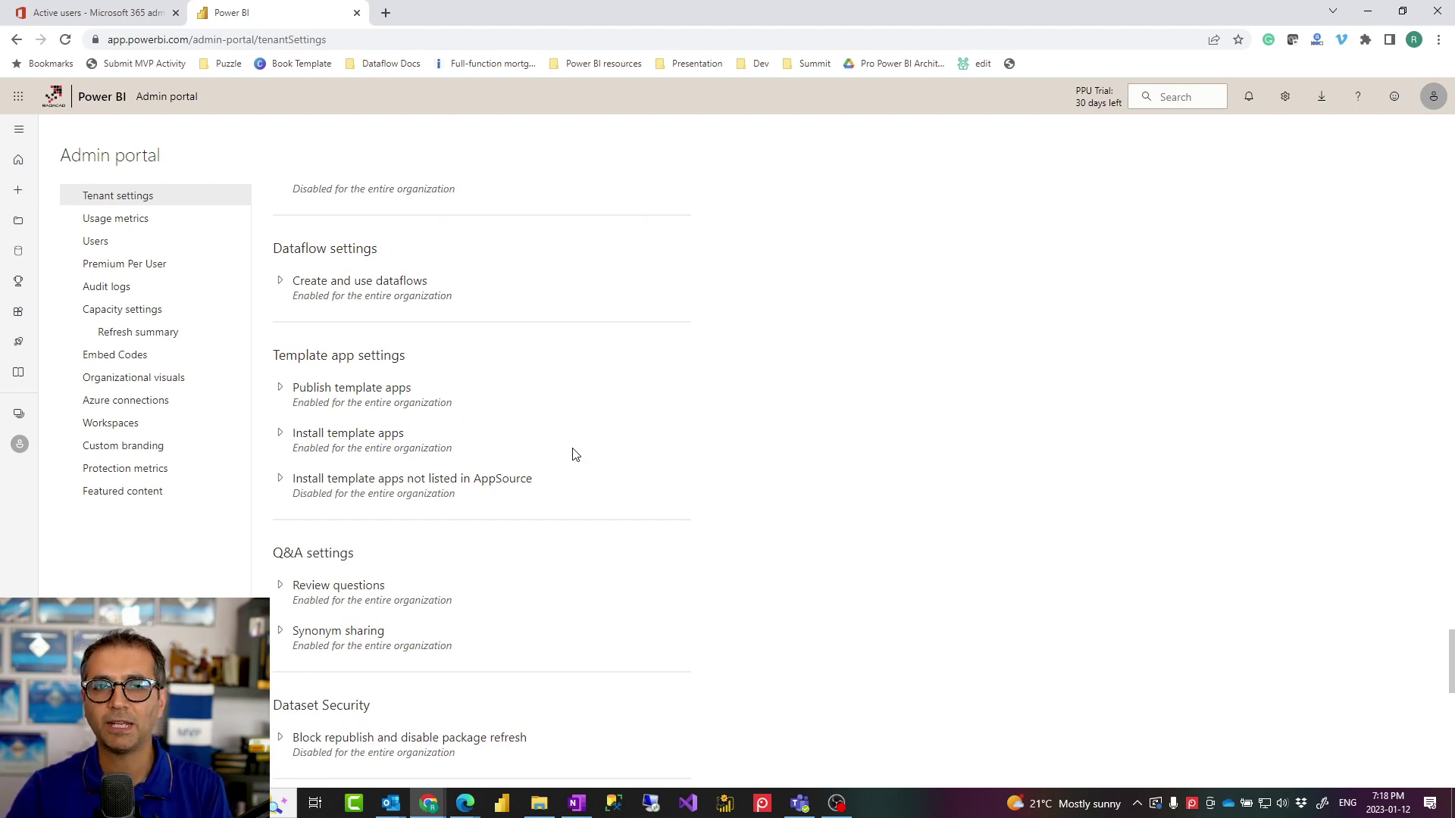
# Look through the remaining tenant setting groups, from Advanced networking and Metrics to Insights, Datamart and Quick measure suggestions
pyautogui.scroll(-4, 568, 452)
pyautogui.scroll(-4, 574, 453)
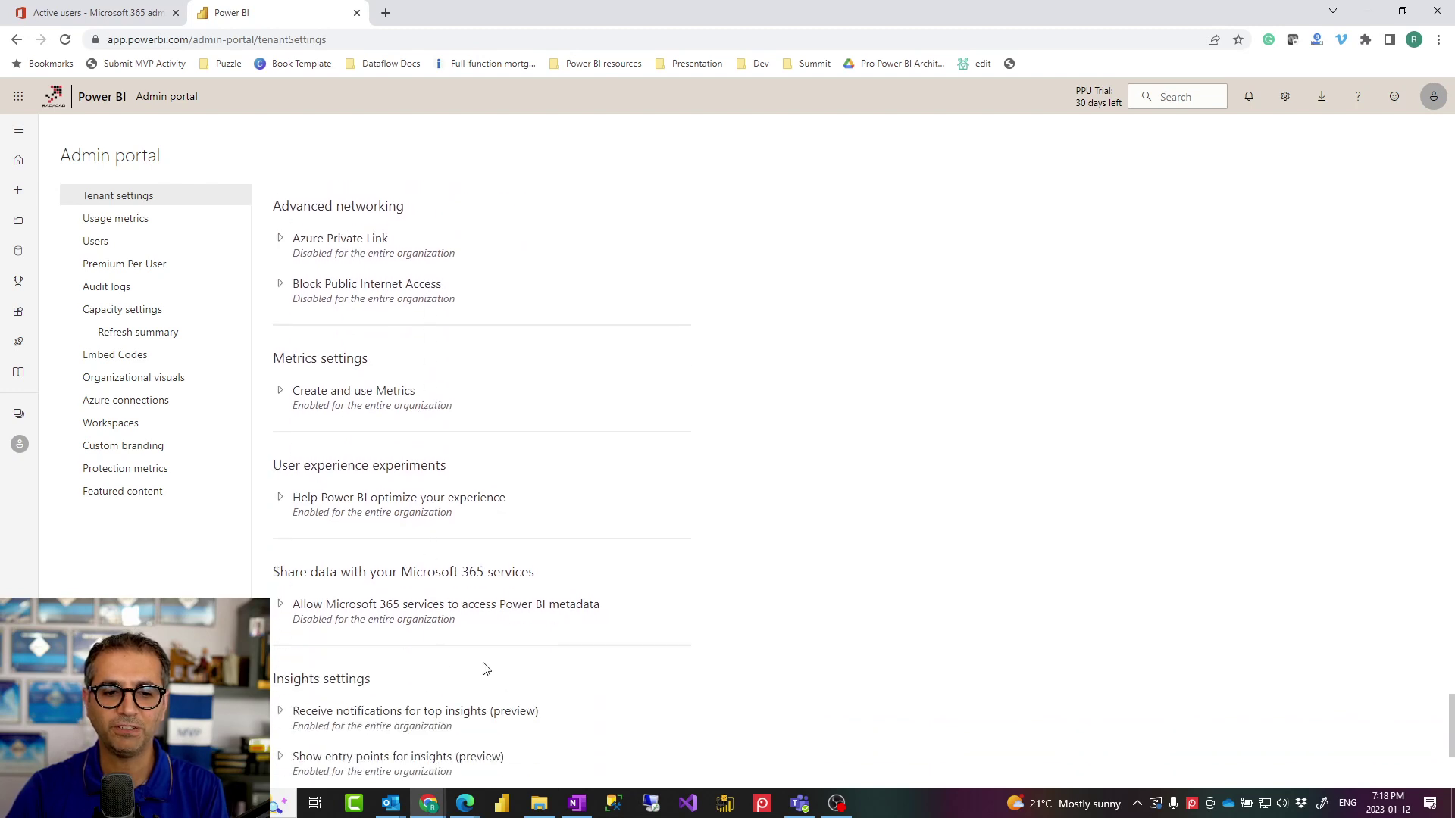
pyautogui.scroll(-4, 454, 652)
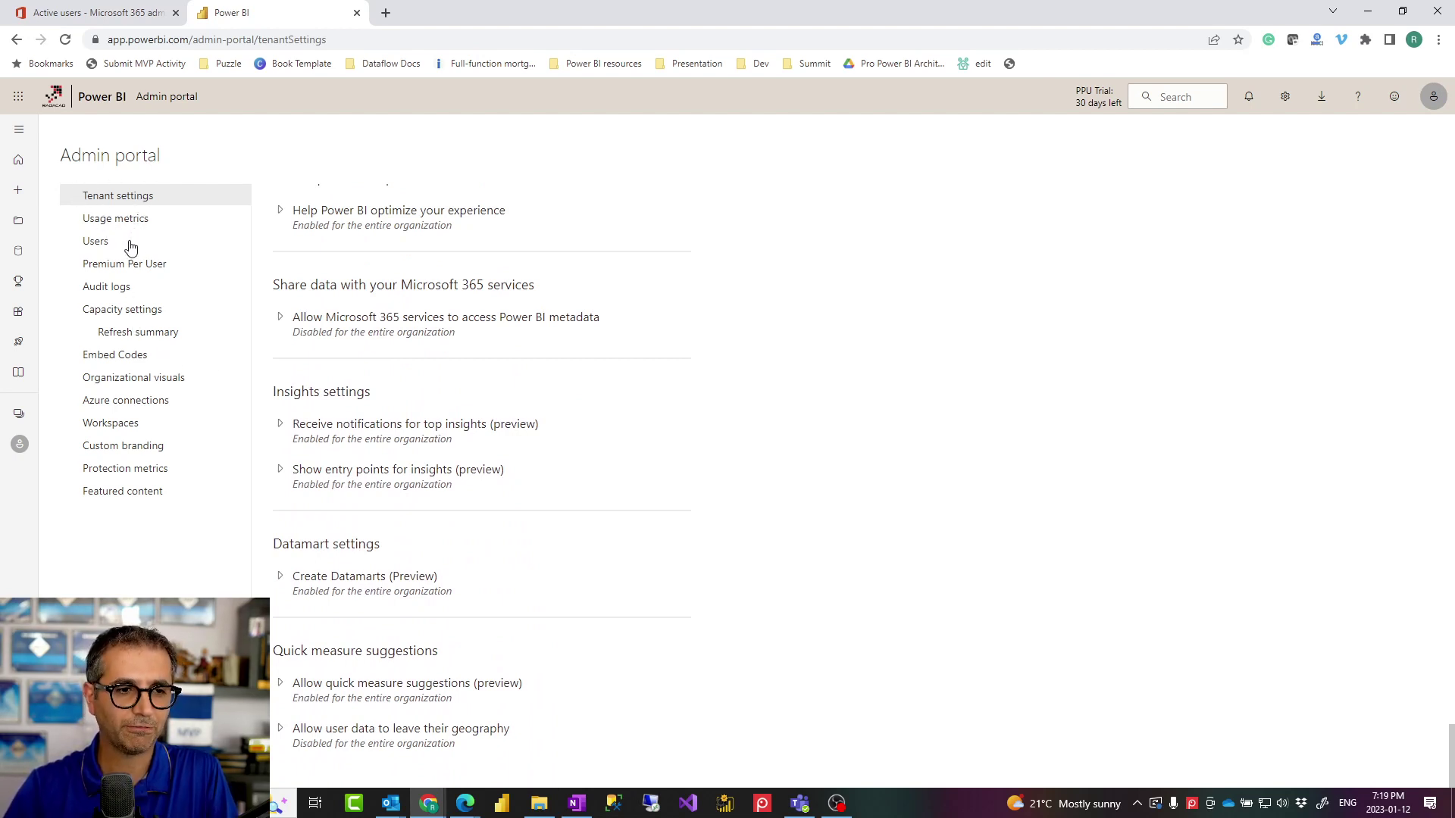
# Open the Usage metrics page and examine its dashboard, report and dataset usage visuals
pyautogui.click(105, 225)
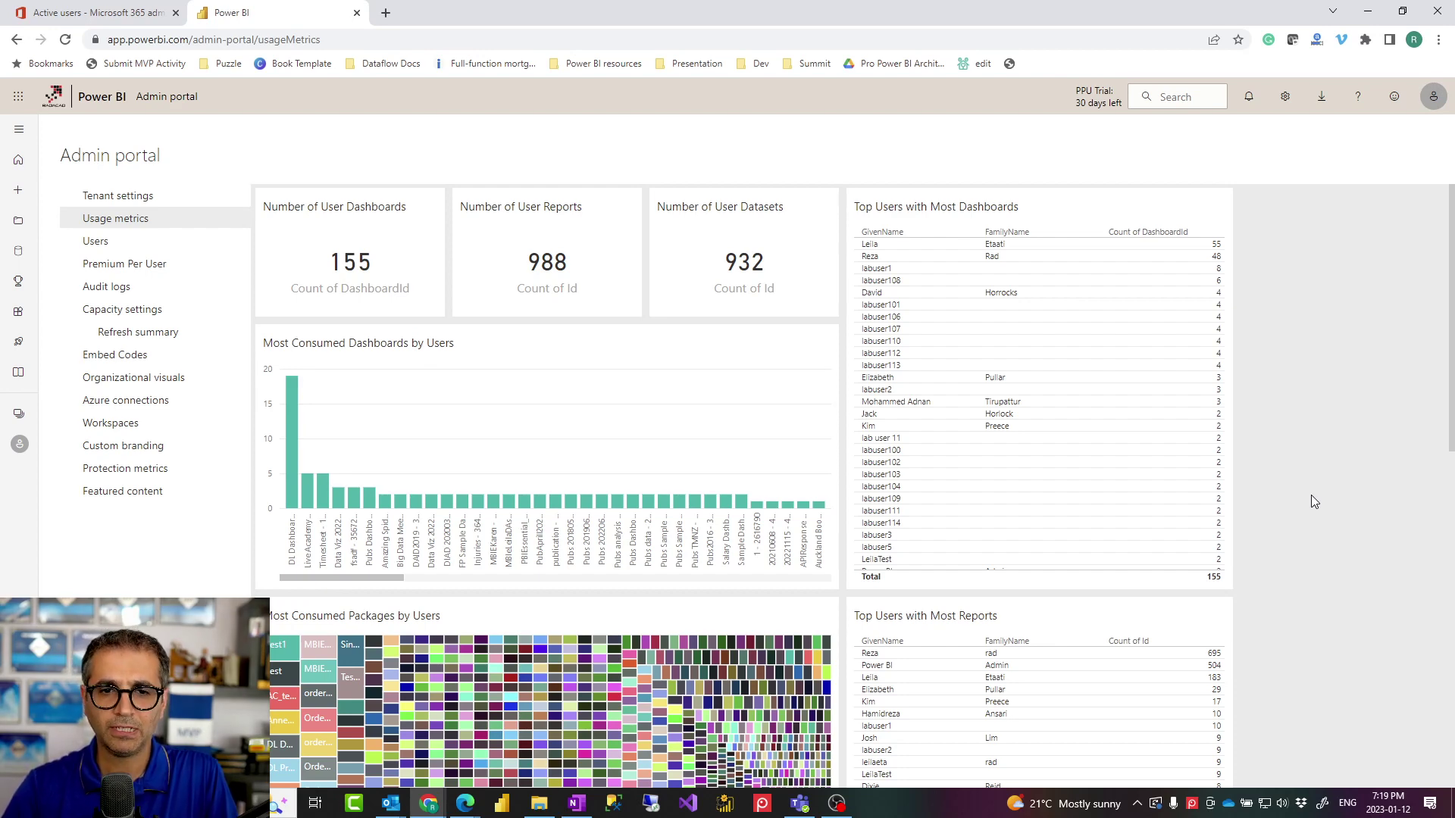
pyautogui.scroll(-2, 660, 387)
pyautogui.scroll(2, 655, 467)
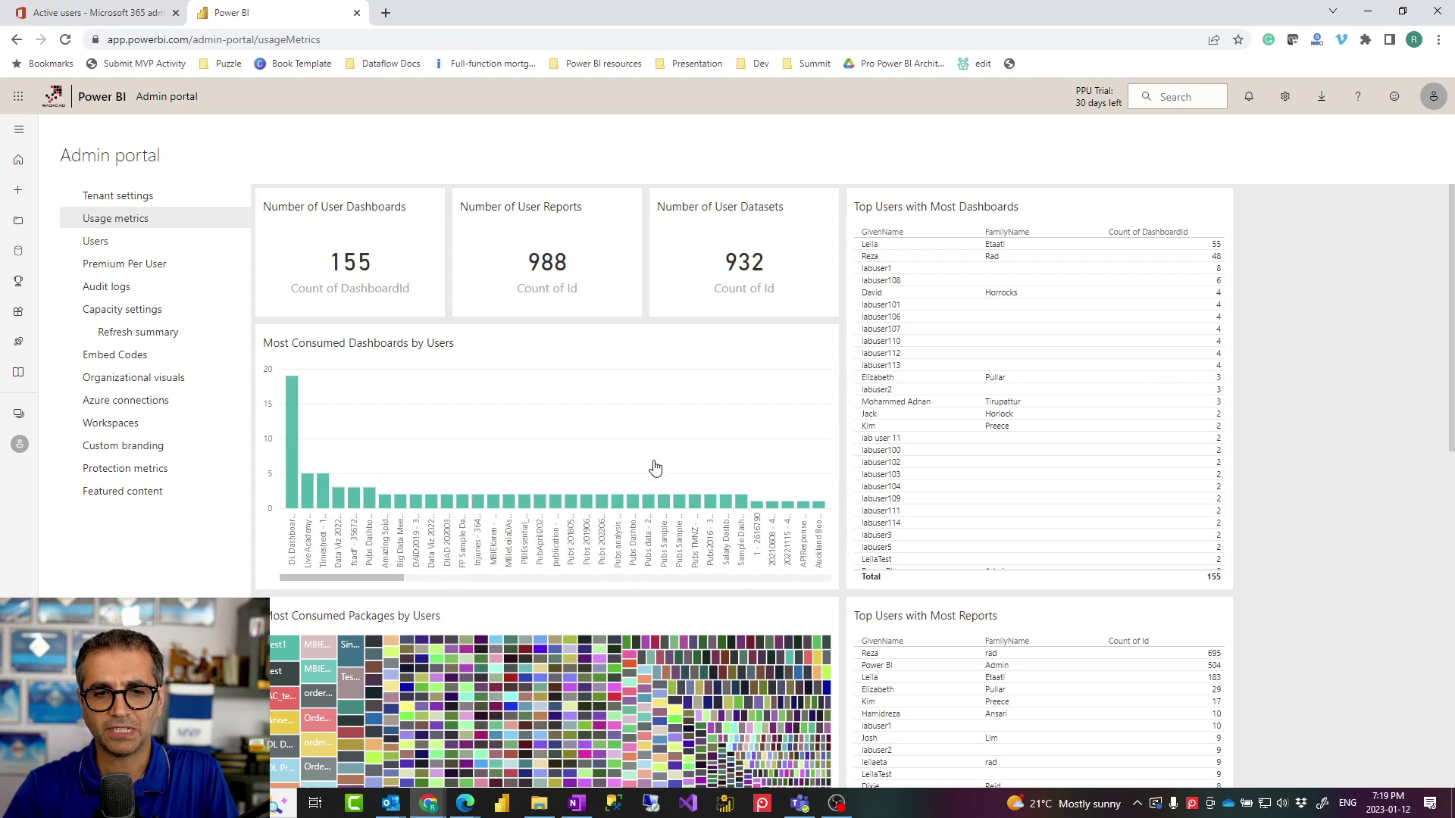
pyautogui.moveTo(353, 579); pyautogui.dragTo(316, 594)
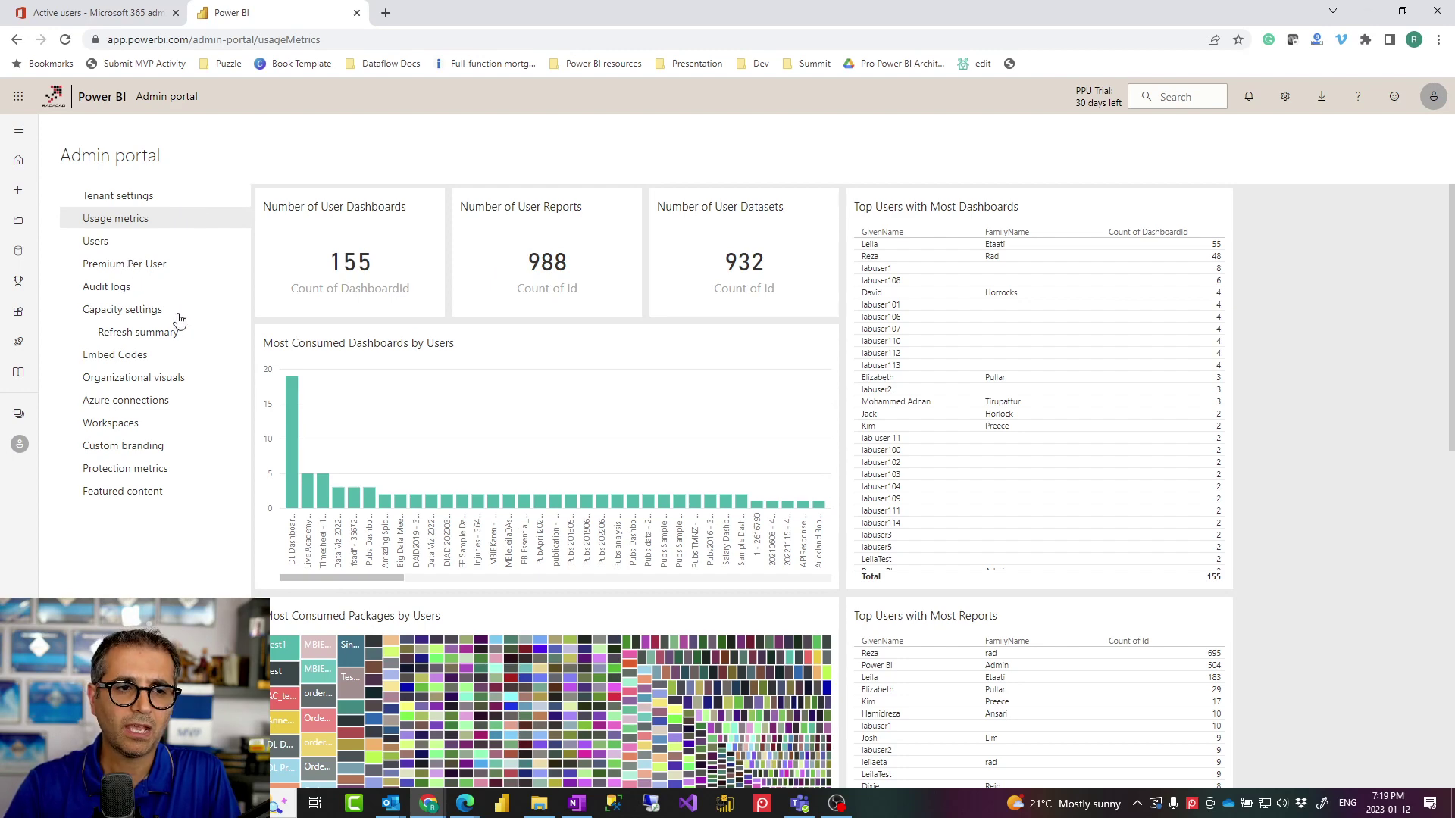
# Open the Embed Codes page and show the available actions for the second Productivity_Final report in the list
pyautogui.click(111, 358)
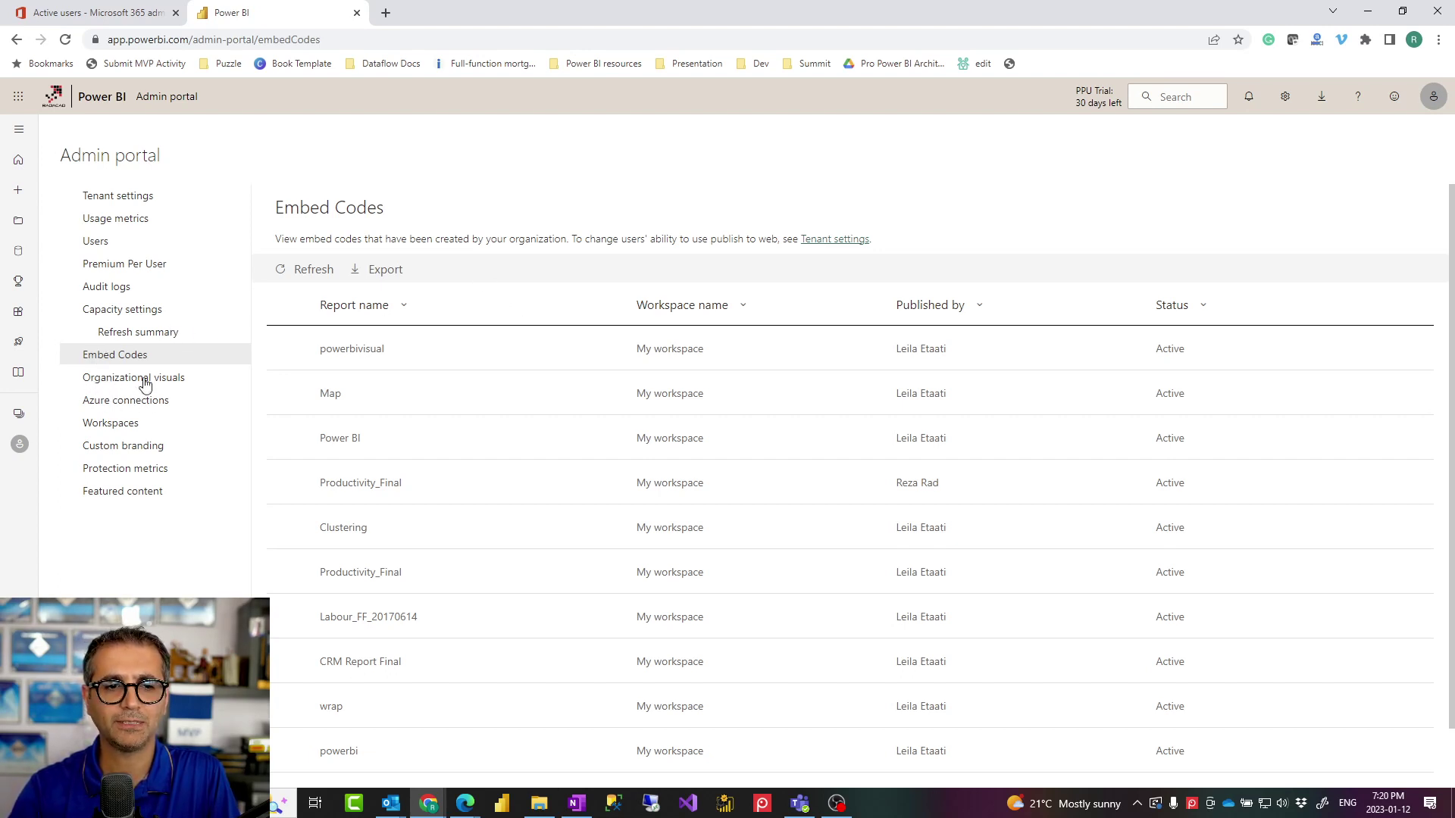
pyautogui.scroll(-2, 902, 421)
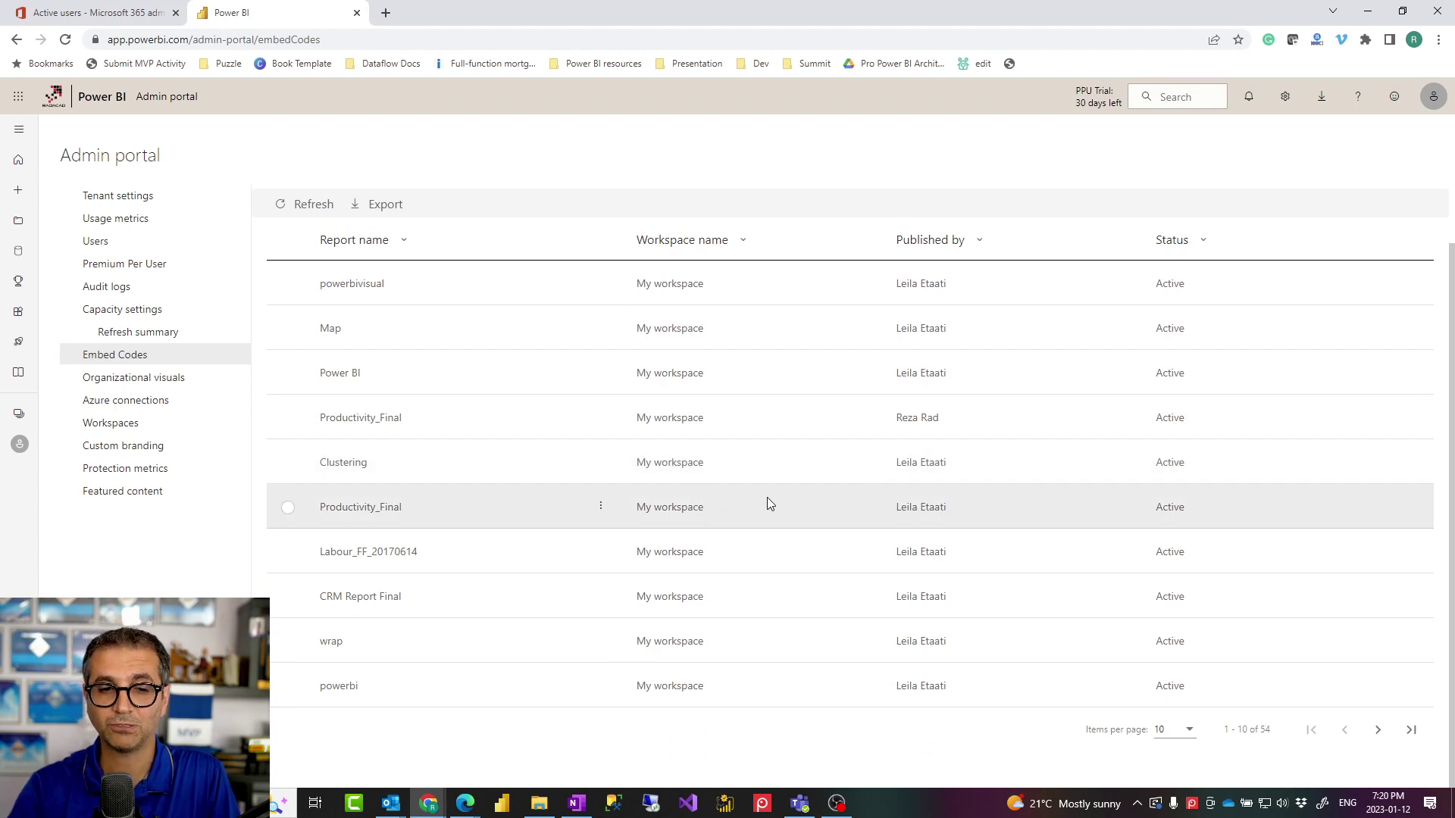
pyautogui.click(599, 509)
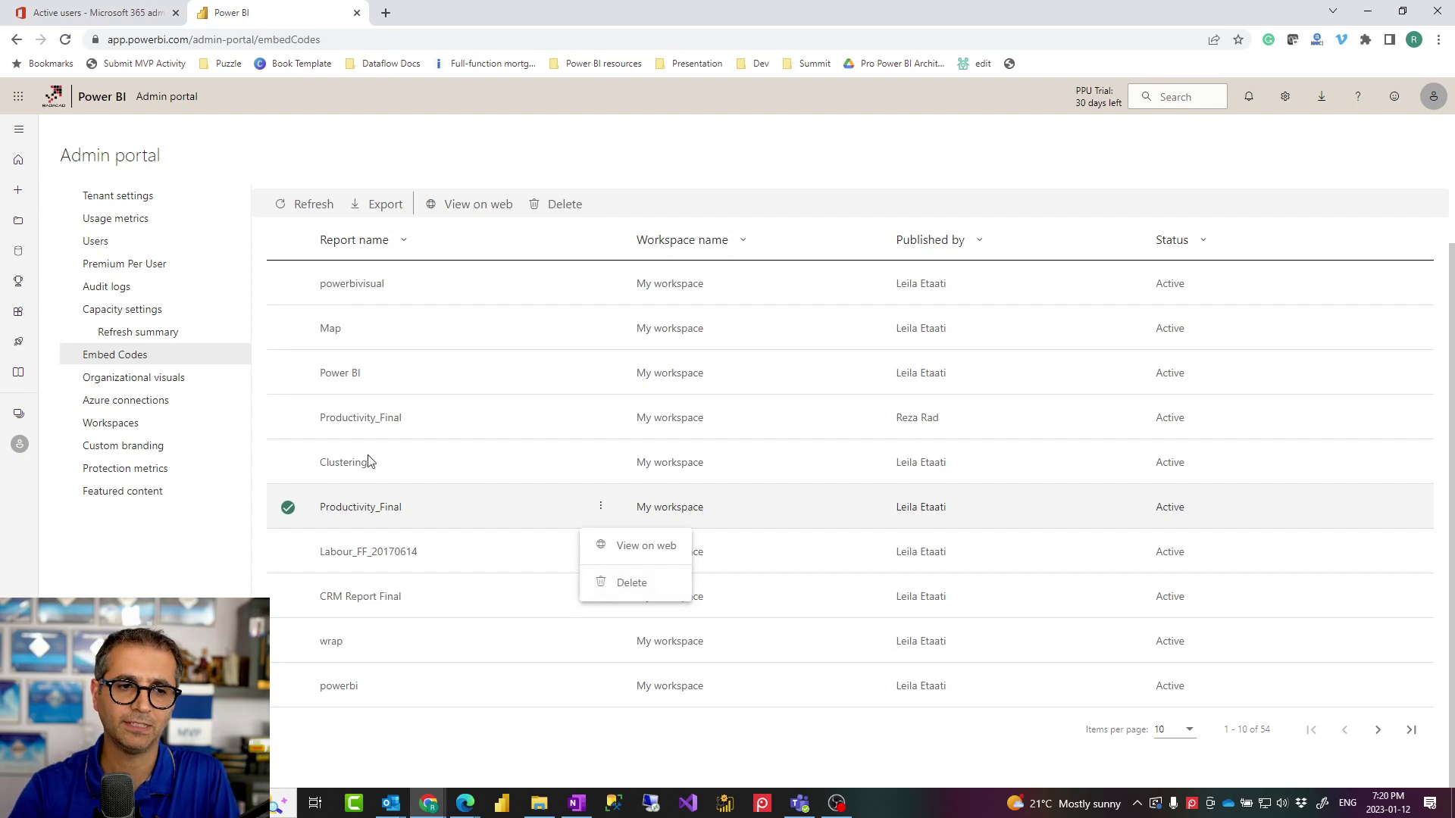
# Look through the Organizational visuals, Azure connections and Workspaces pages of the Admin portal
pyautogui.click(114, 381)
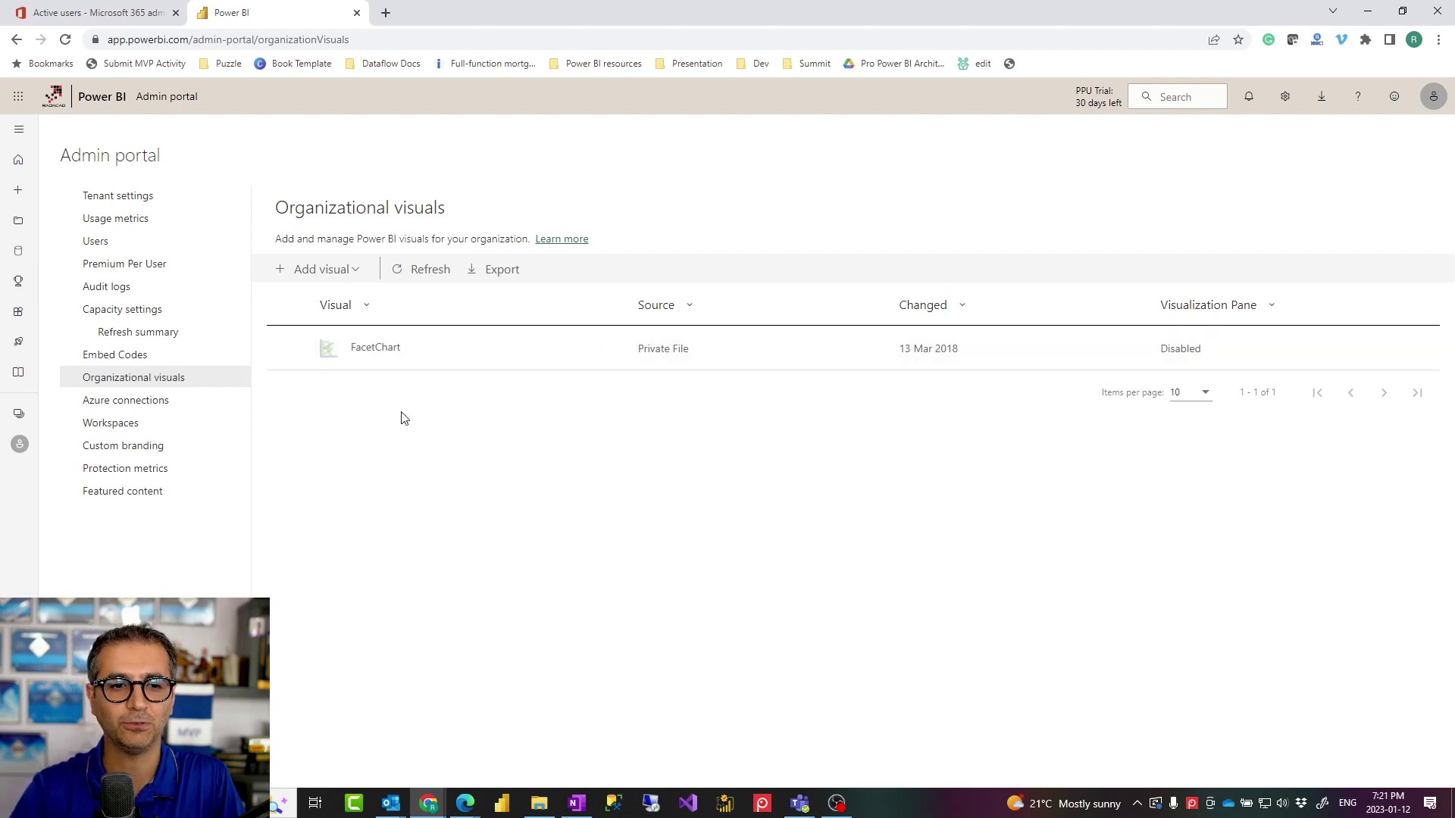
pyautogui.click(138, 407)
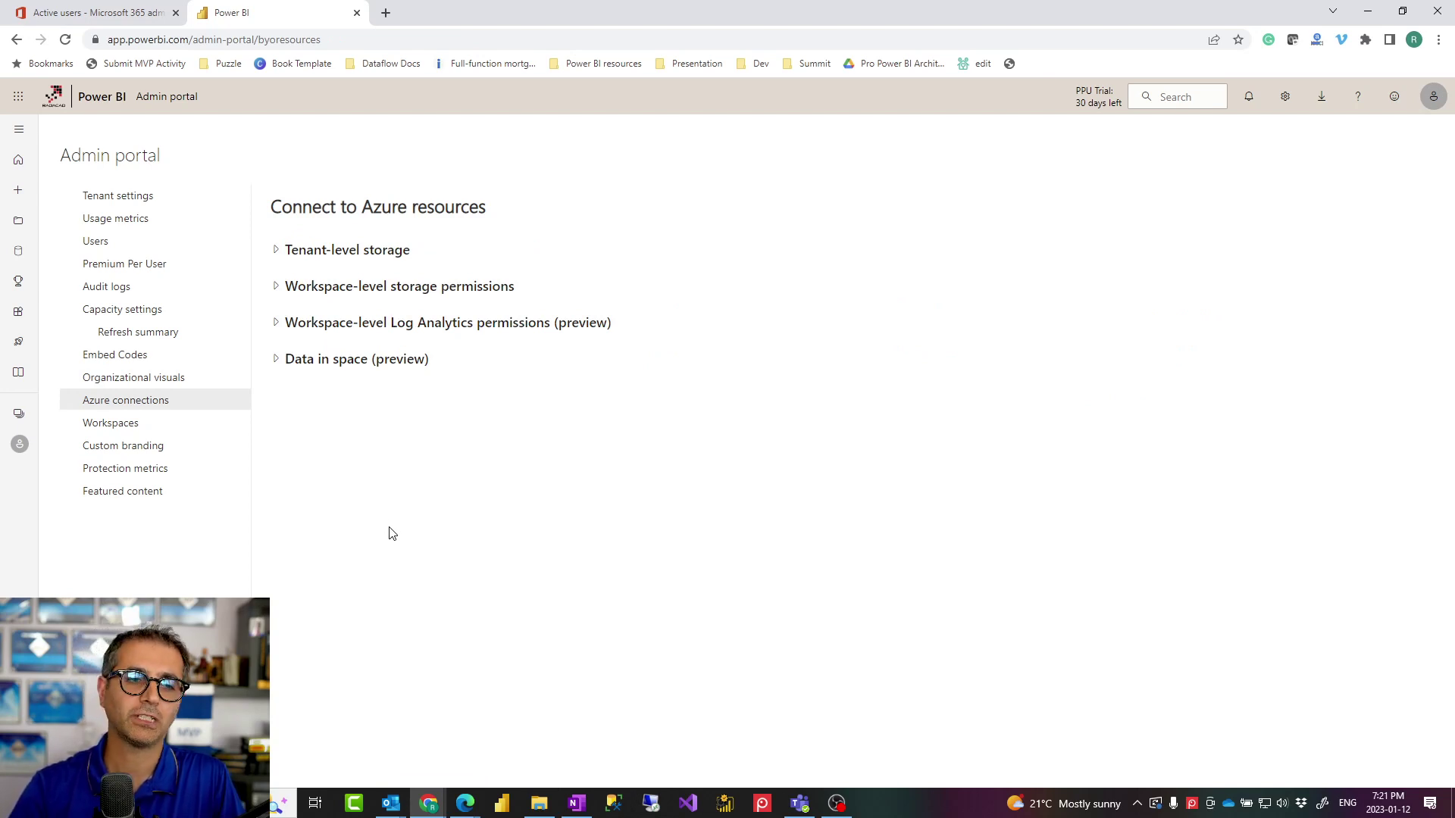
pyautogui.click(102, 431)
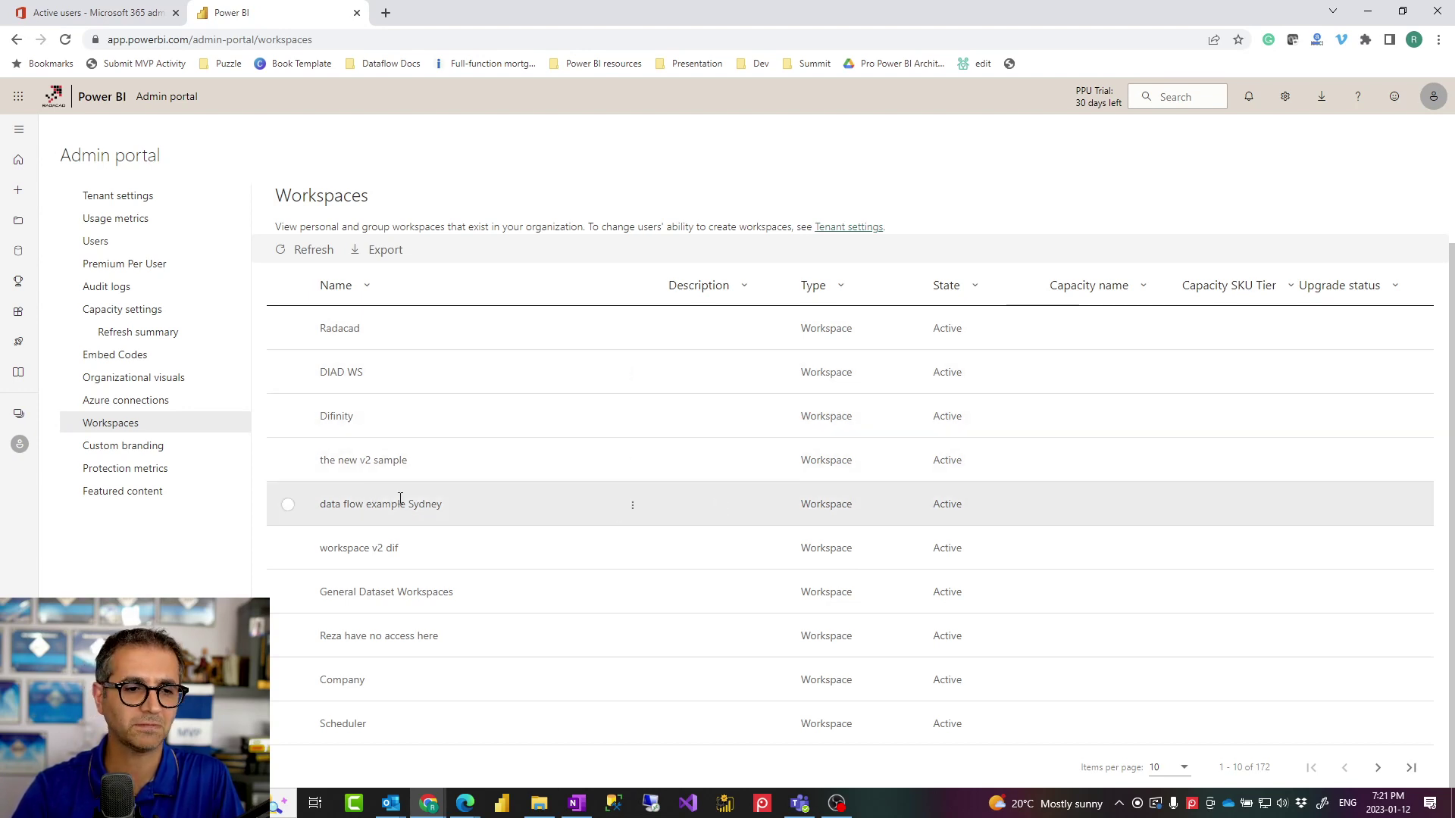
# Open the Custom branding page and outline the branded header and the Custom branding entry in red on the magnified screen
pyautogui.click(106, 447)
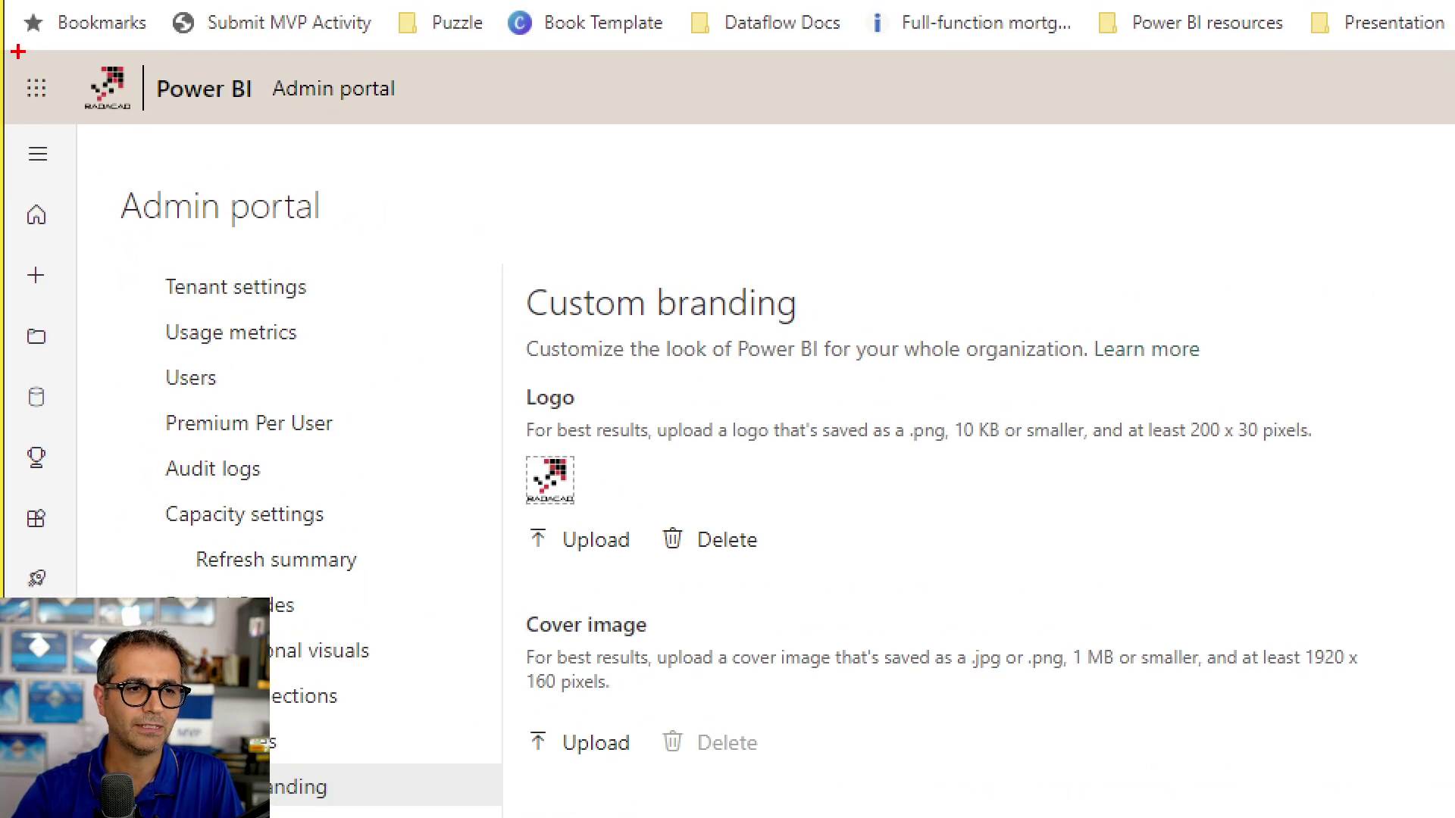
pyautogui.moveTo(16, 52)
pyautogui.mouseDown()
pyautogui.moveTo(227, 129)
pyautogui.moveTo(915, 122)
pyautogui.mouseUp()
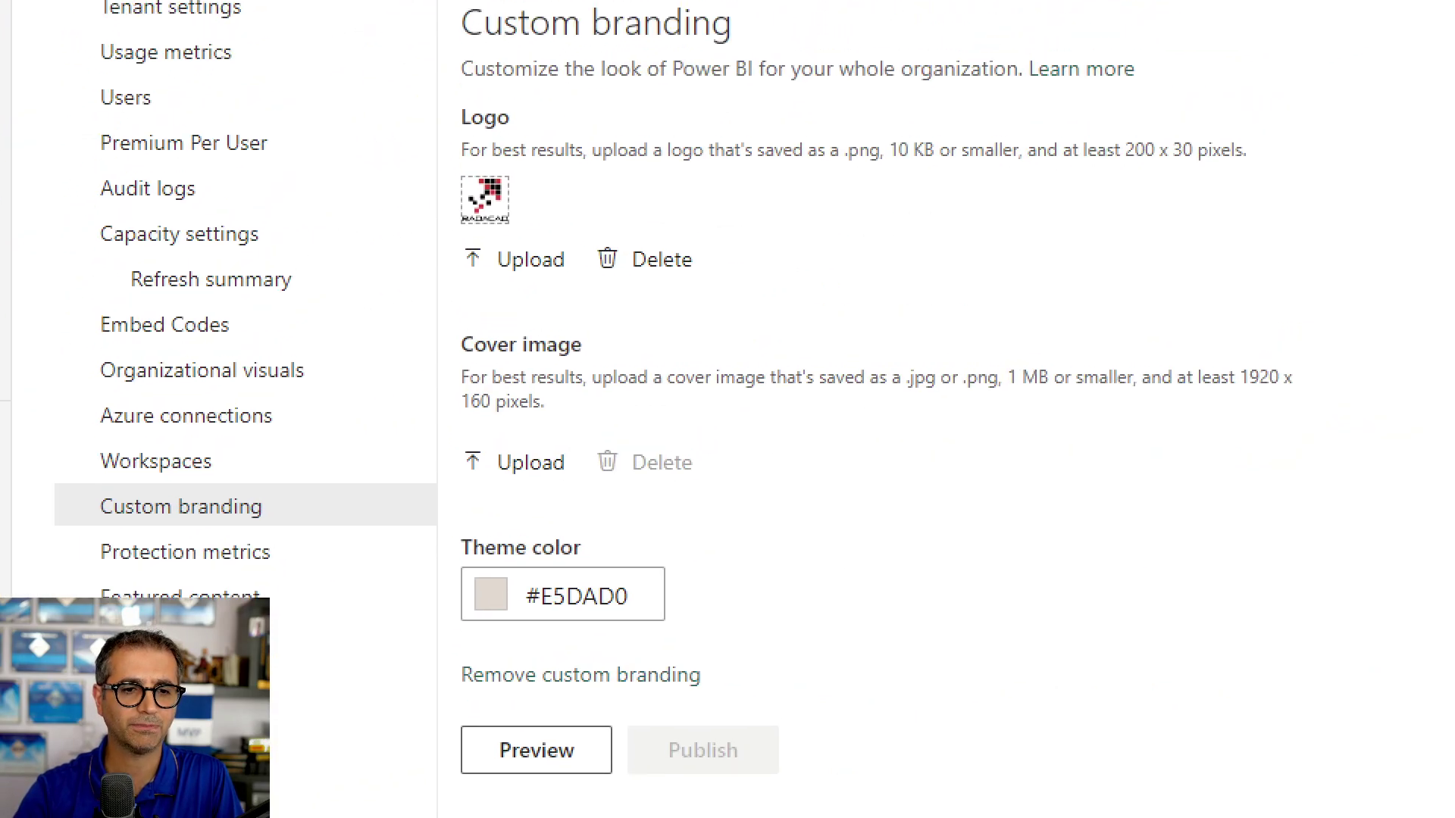
pyautogui.moveTo(76, 485); pyautogui.dragTo(281, 524)
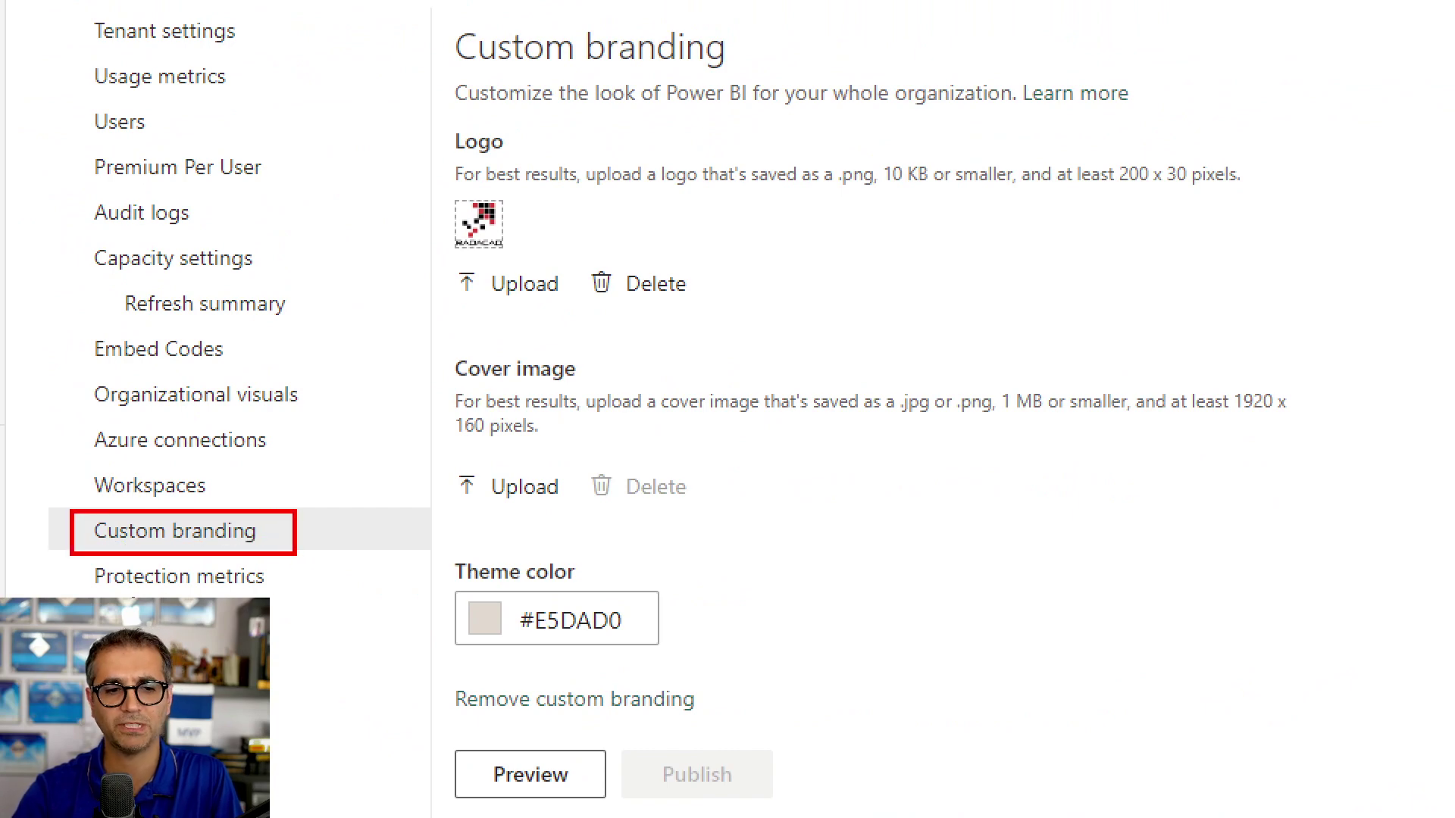